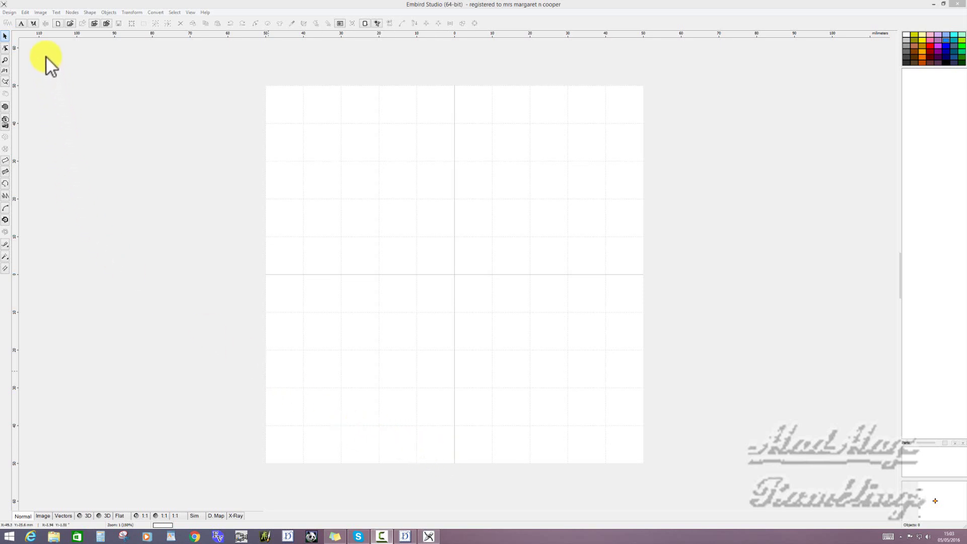
Set the normal guide line colour to red in the preferences
click(26, 13)
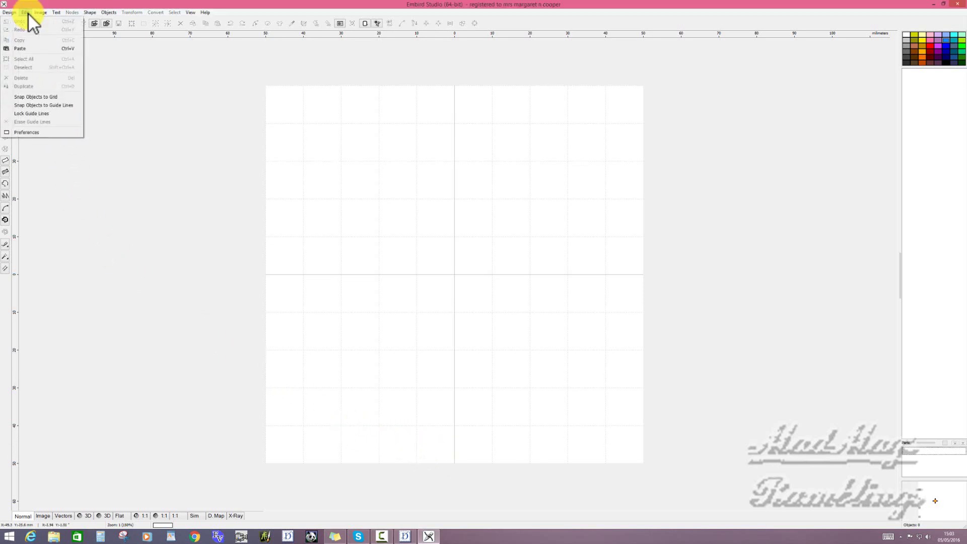
click(48, 132)
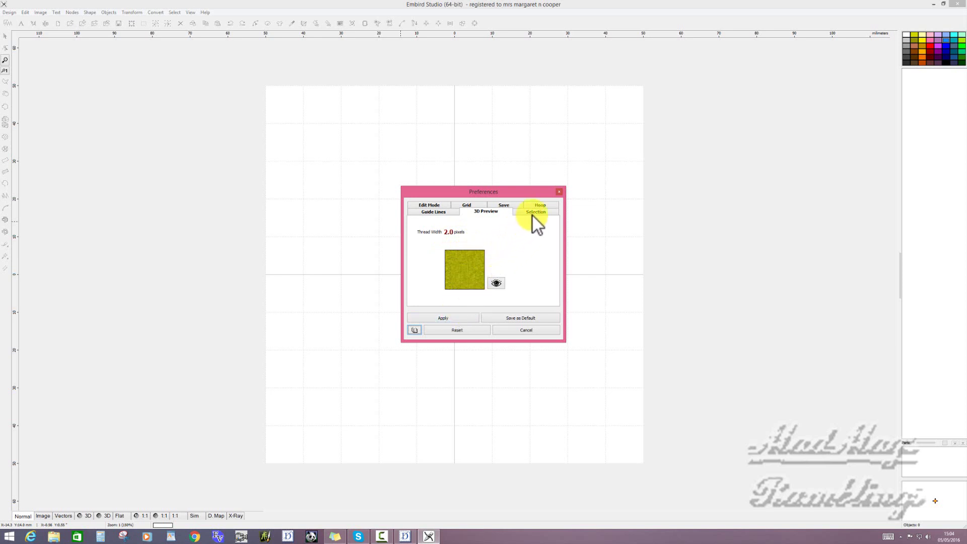
click(434, 212)
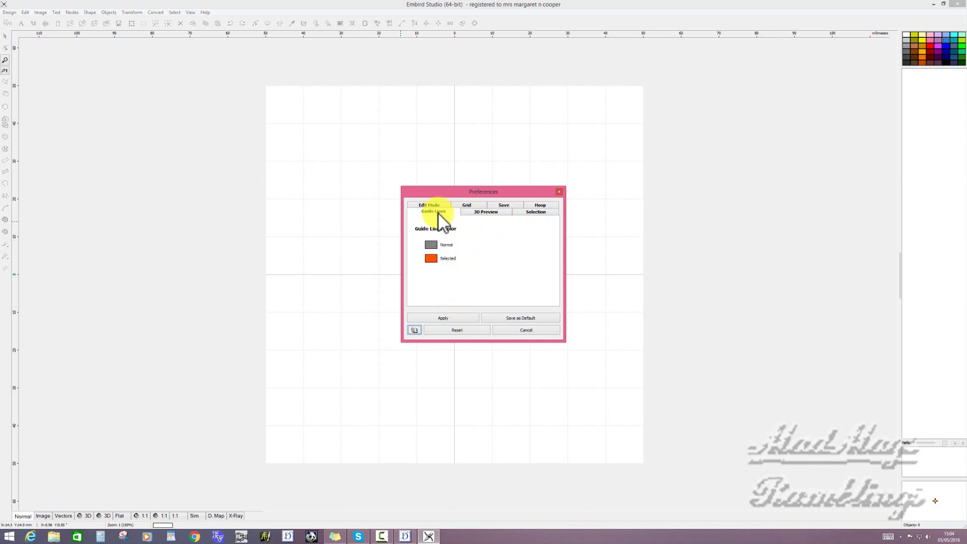
click(430, 245)
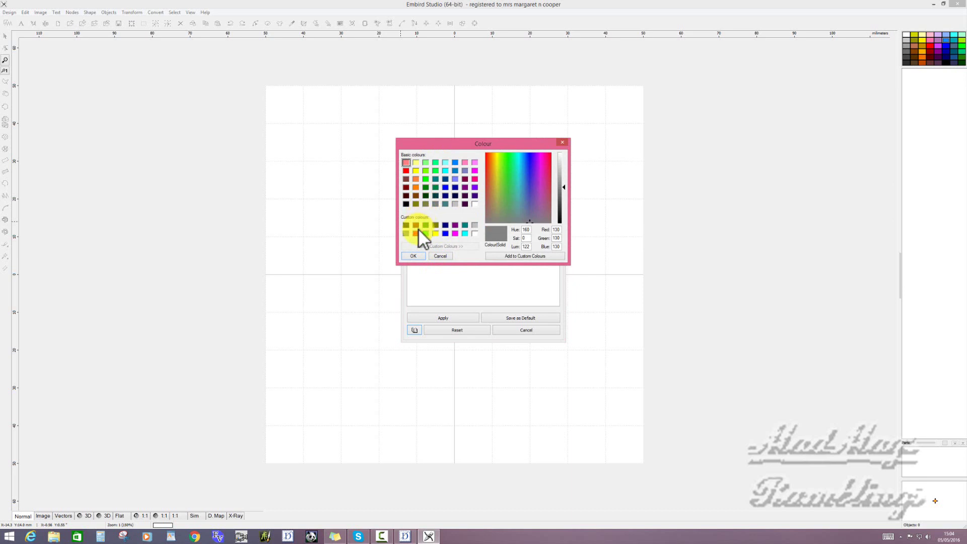
click(416, 232)
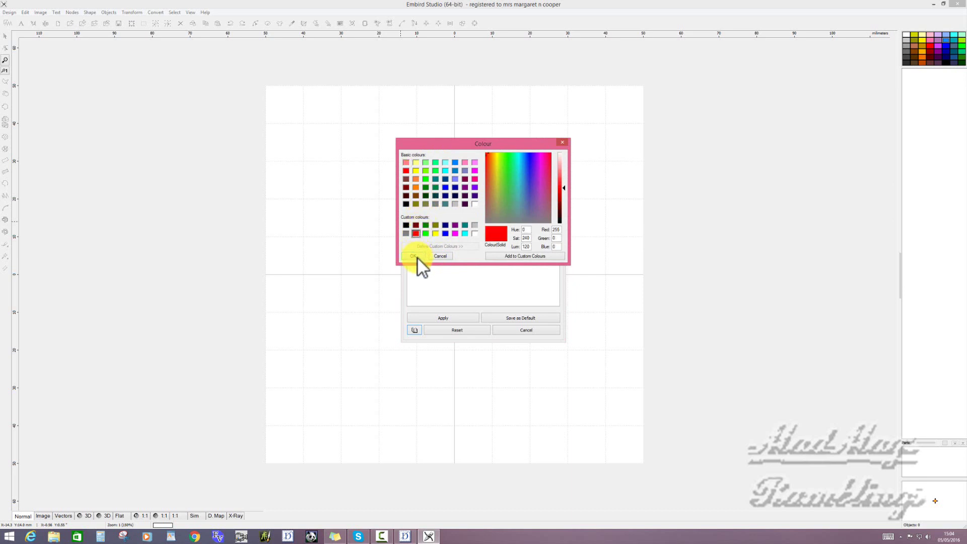
click(418, 255)
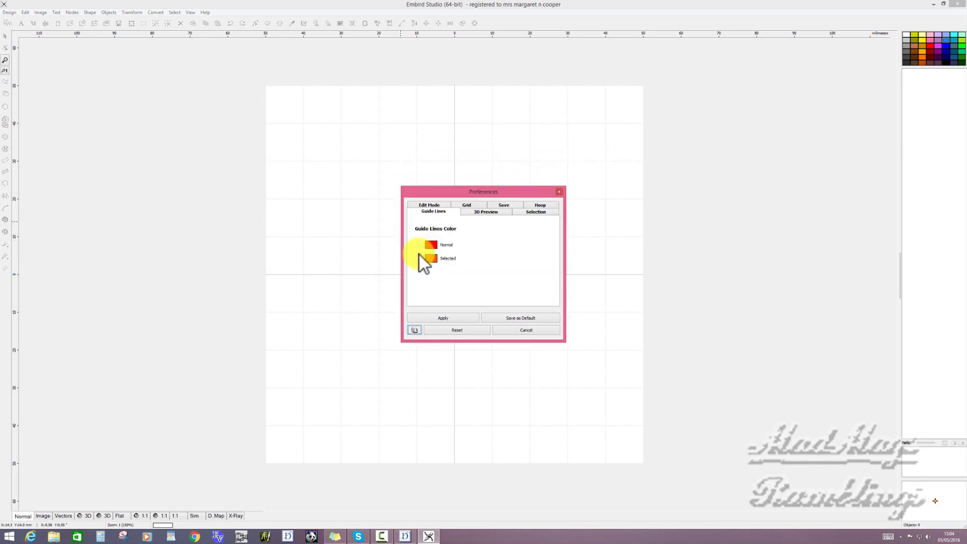
Set a custom hoop size of 190 mm width and 130 mm height
click(486, 213)
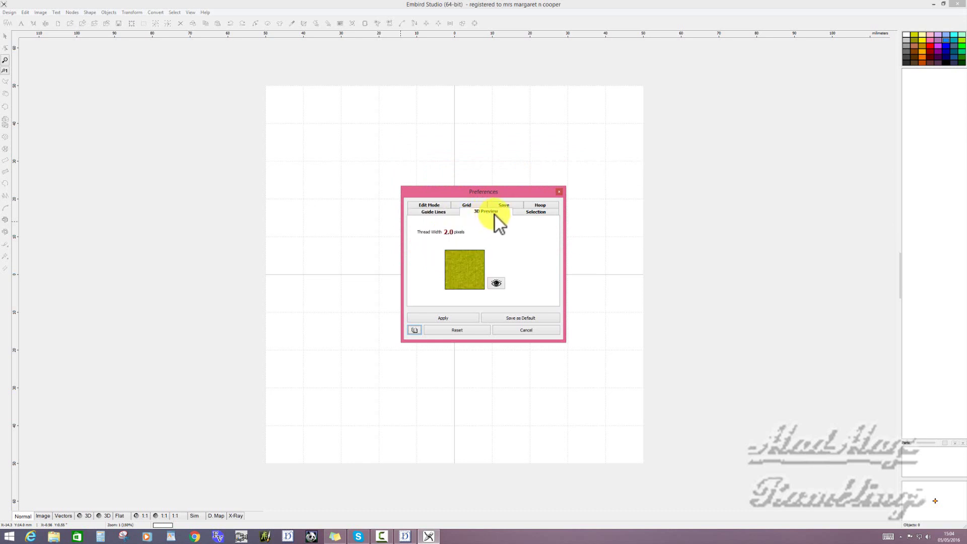
click(539, 204)
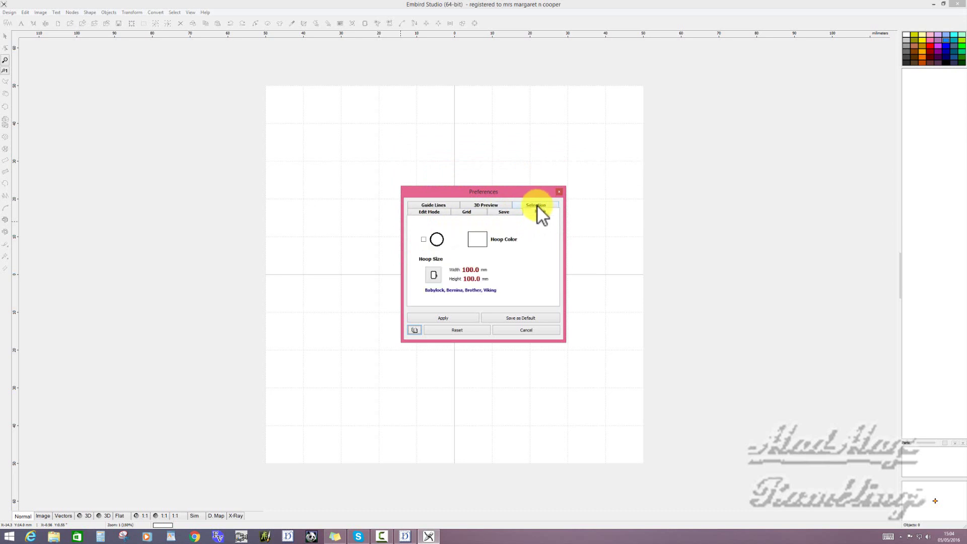
click(456, 269)
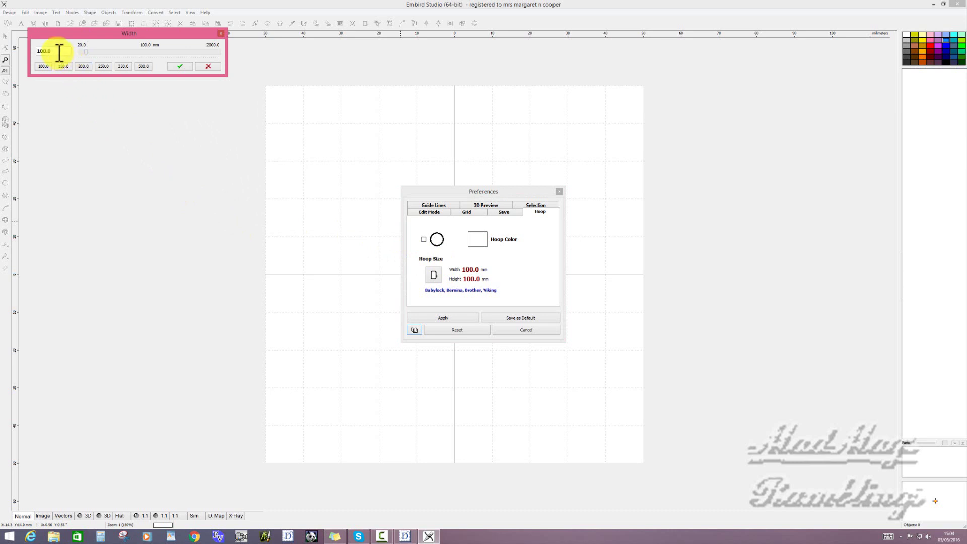
drag(55, 52, 38, 52)
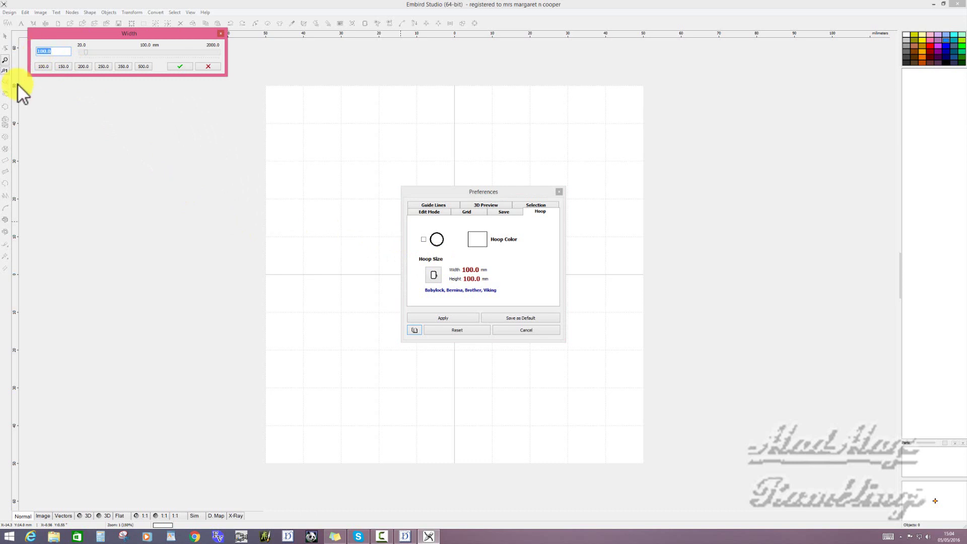
text(190)
click(180, 66)
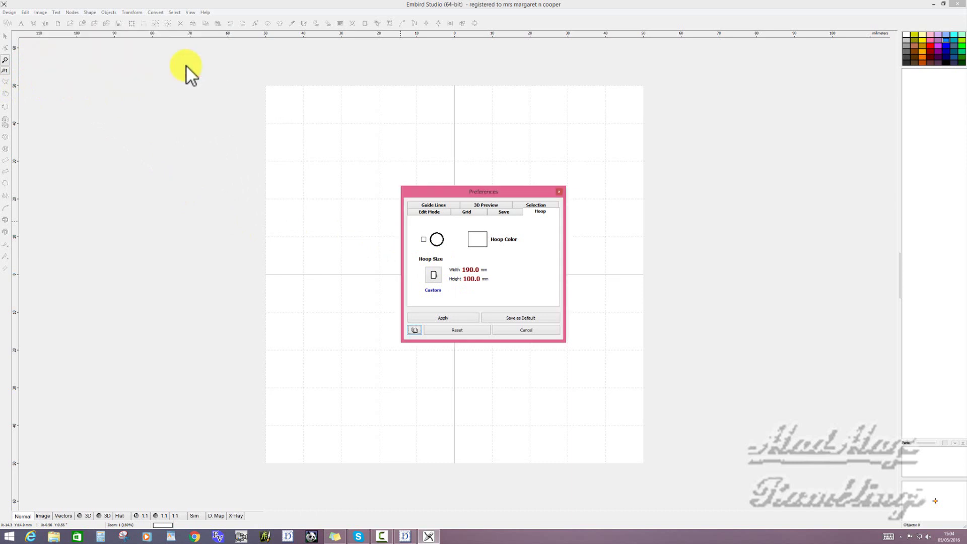
click(458, 280)
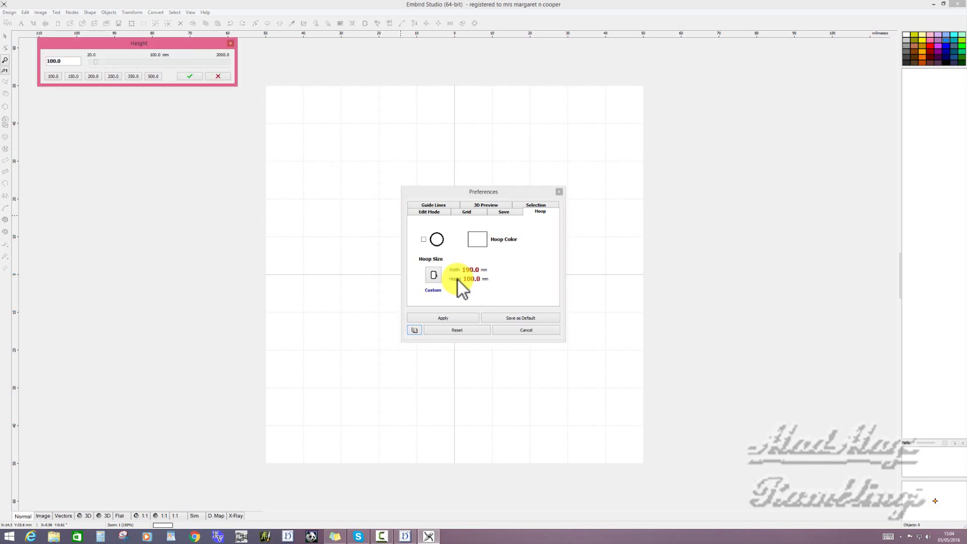
click(64, 61)
drag(64, 60, 52, 61)
text(30)
click(191, 77)
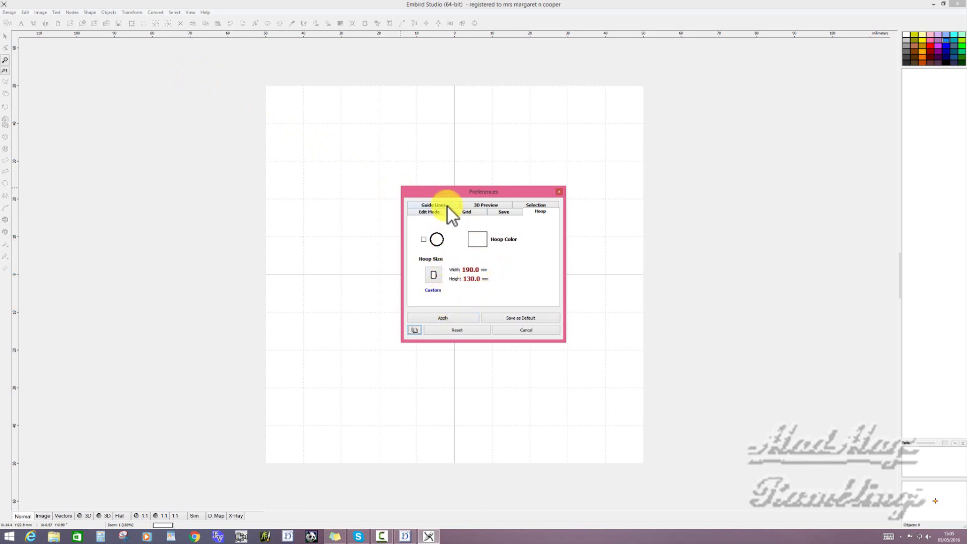
Set the grid spacing to 2 mm and apply the preferences to the workspace
click(539, 207)
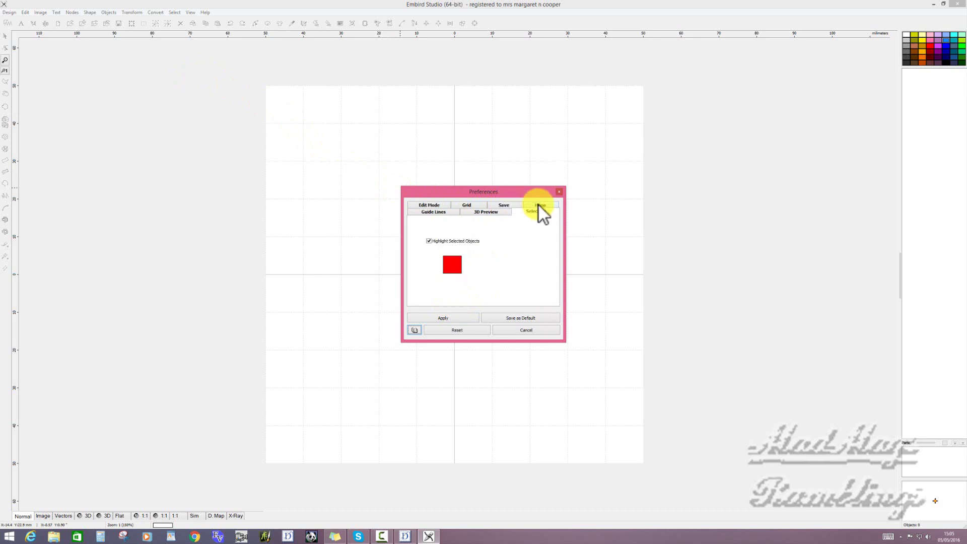
click(505, 205)
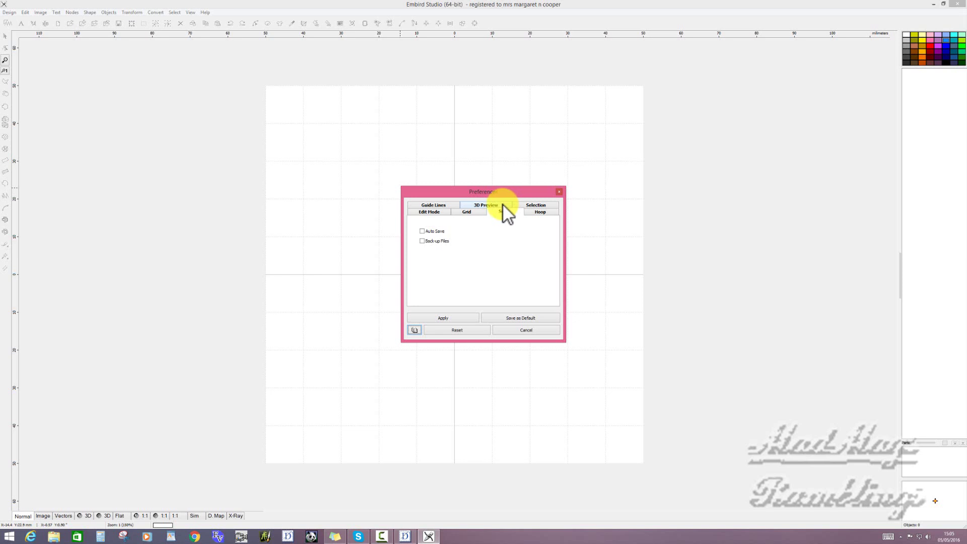
click(470, 212)
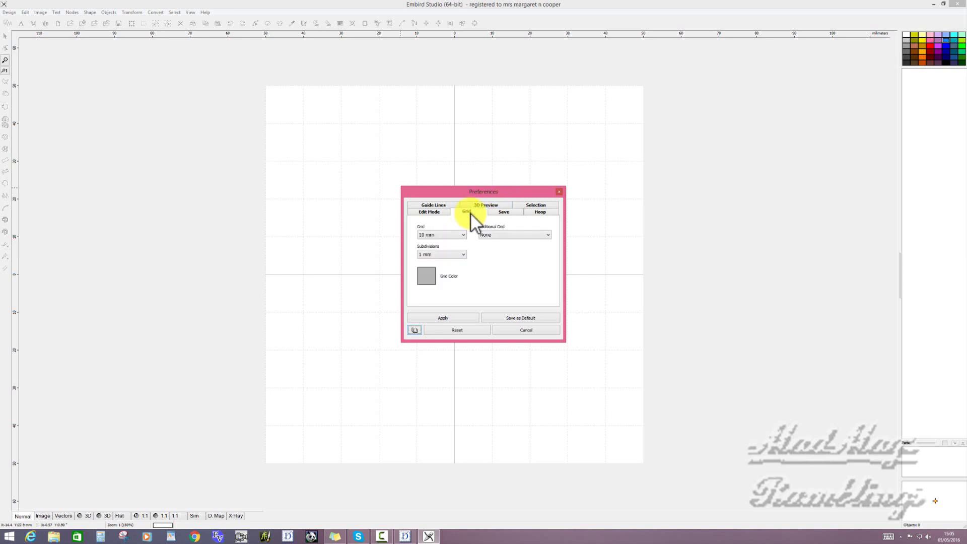
click(463, 234)
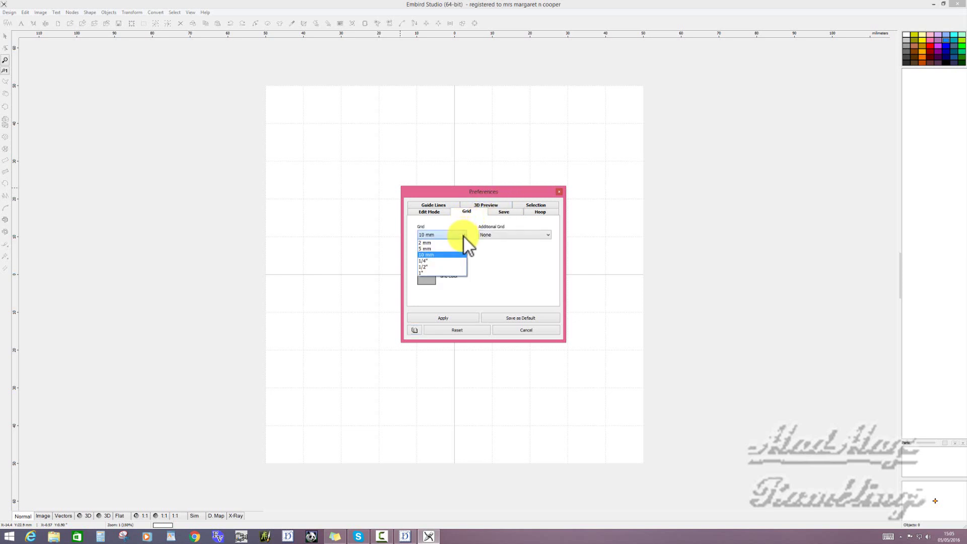
click(456, 244)
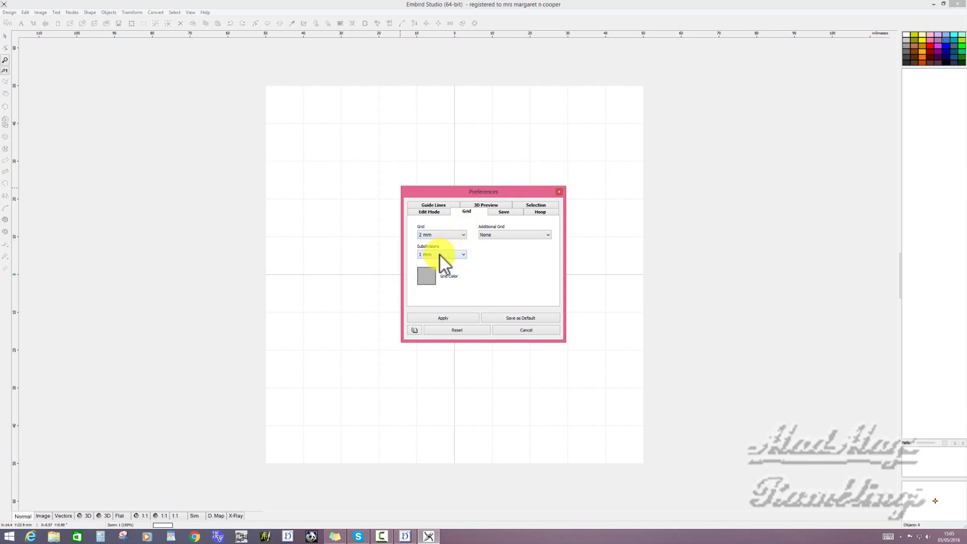
click(446, 318)
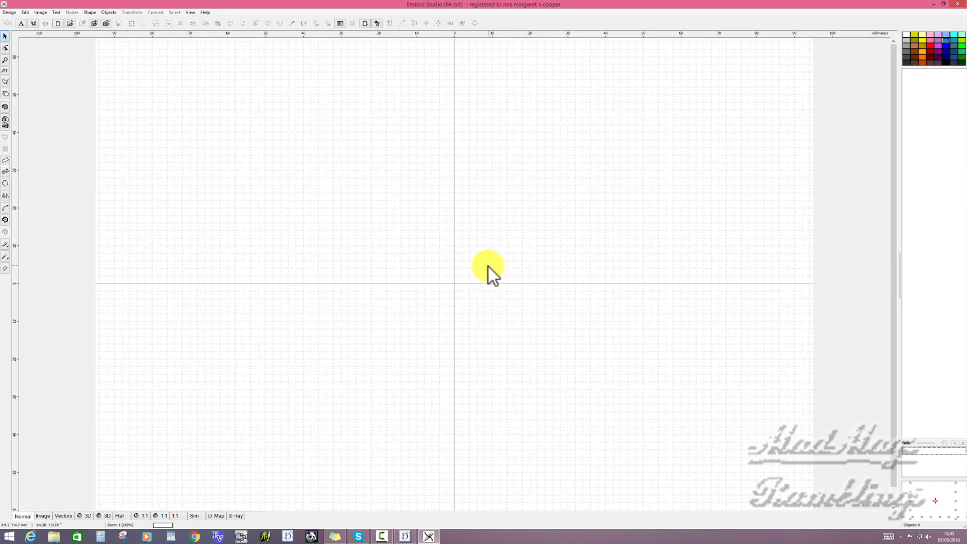
key(minus)
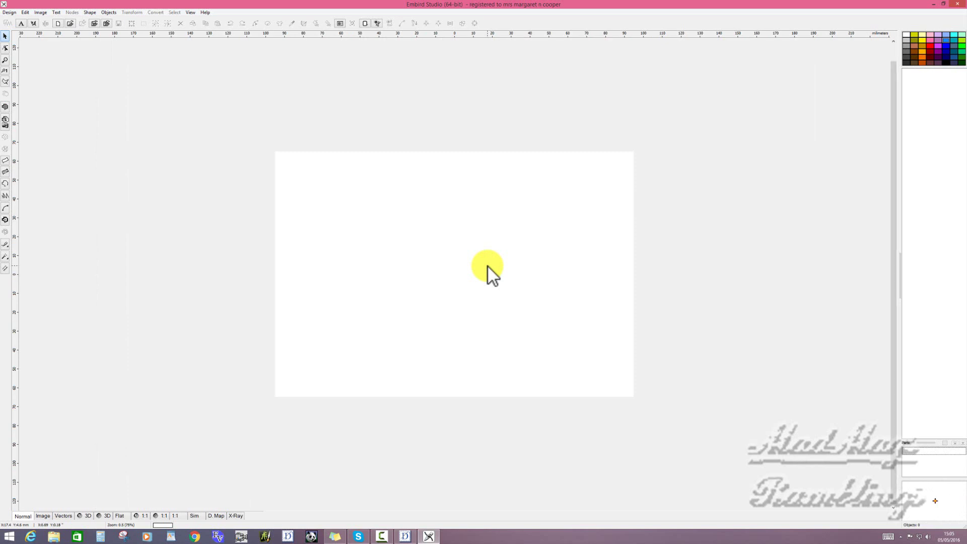
key(plus)
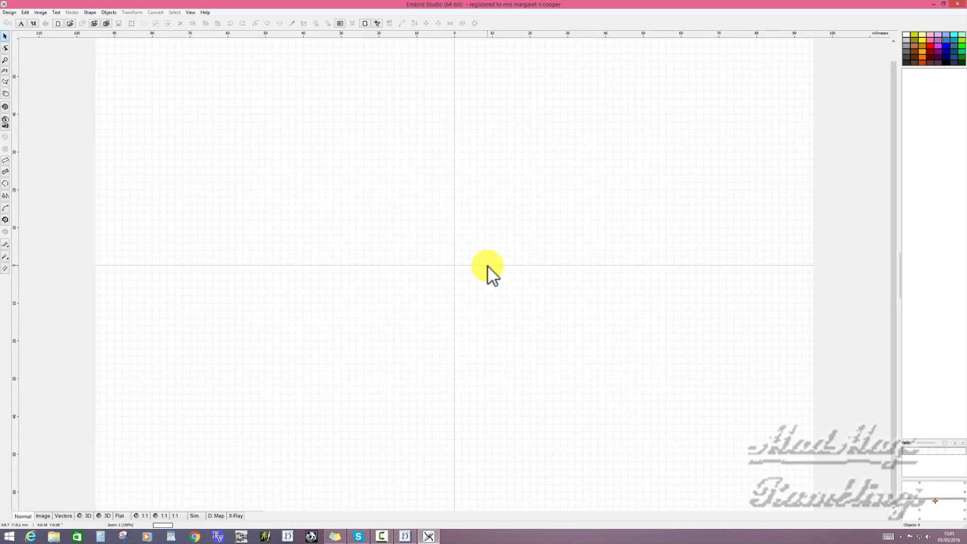
Import the image "calligraphy 1" from the embird folder in group work, scaling it to fit the current hoop
click(39, 11)
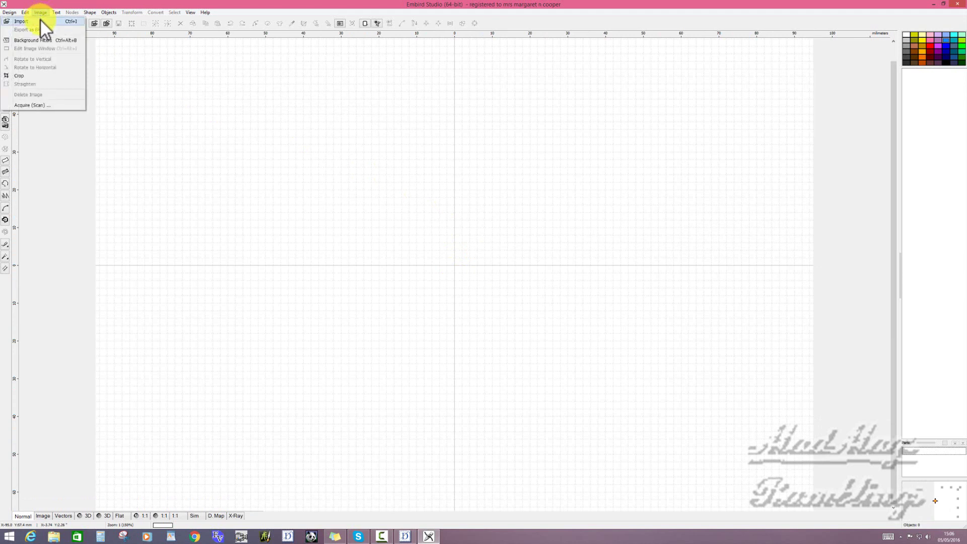
click(41, 20)
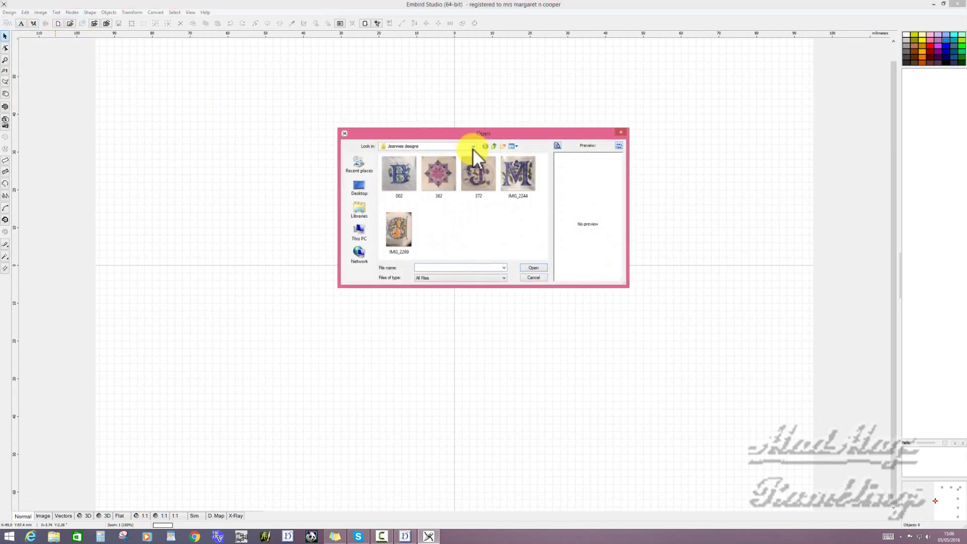
click(474, 146)
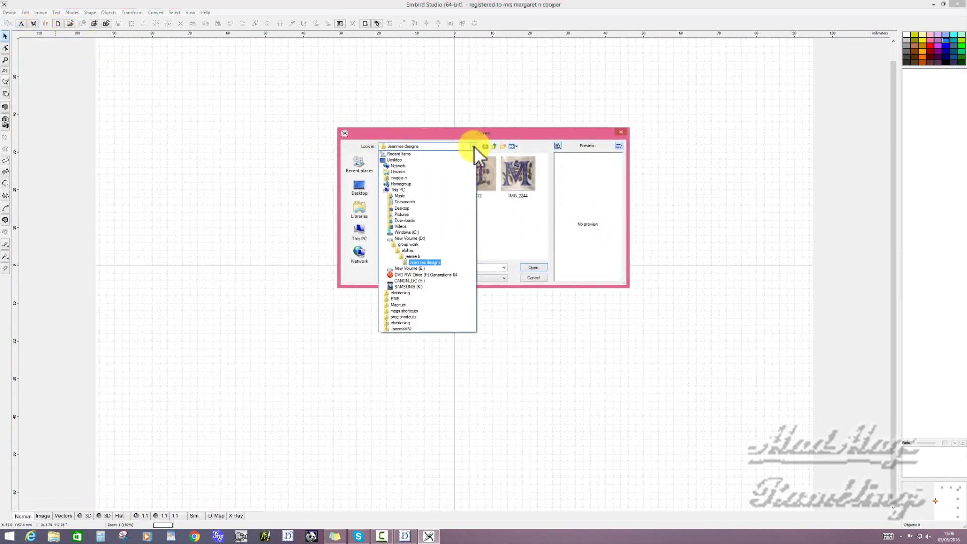
click(407, 244)
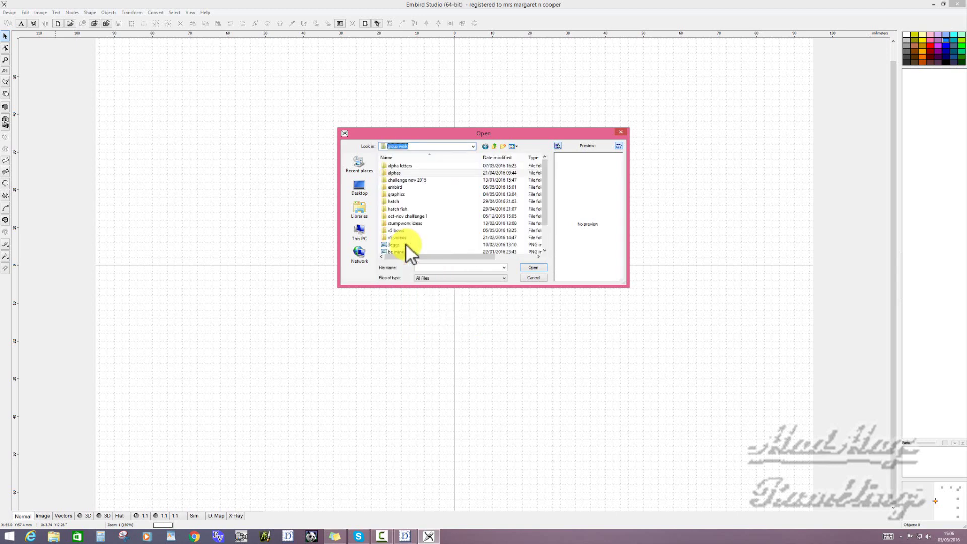
double_click(402, 187)
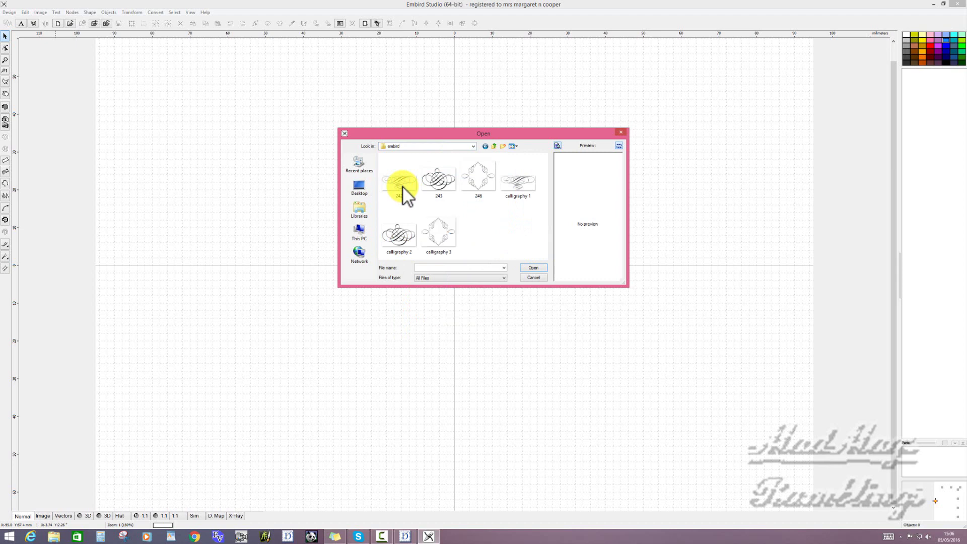
click(515, 188)
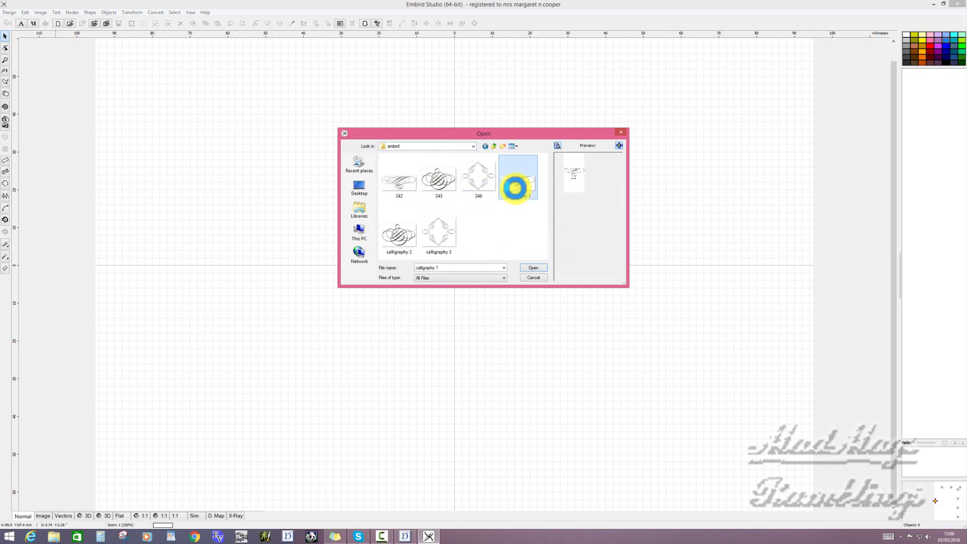
click(536, 266)
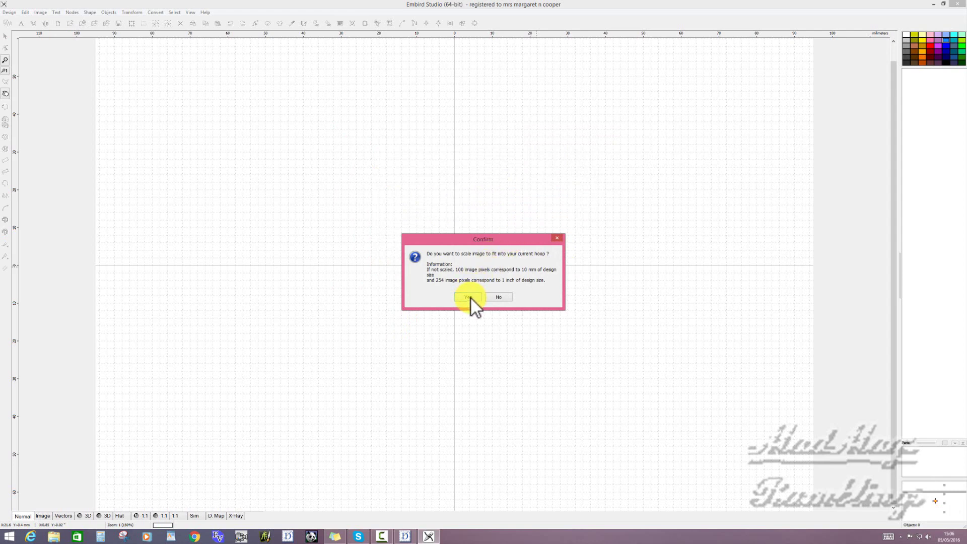
click(470, 297)
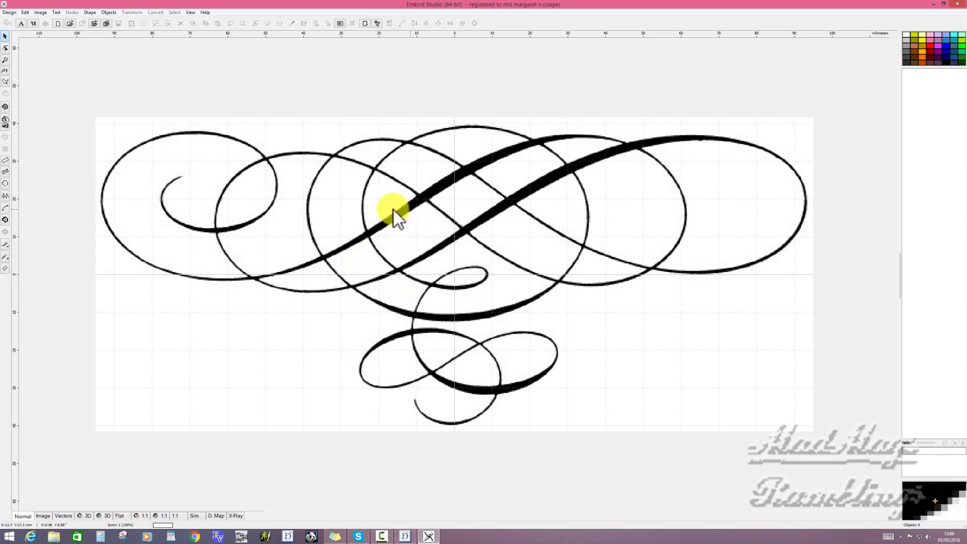
Set the 3D preview thread width to 2.2 pixels and save the preferences as default
click(24, 13)
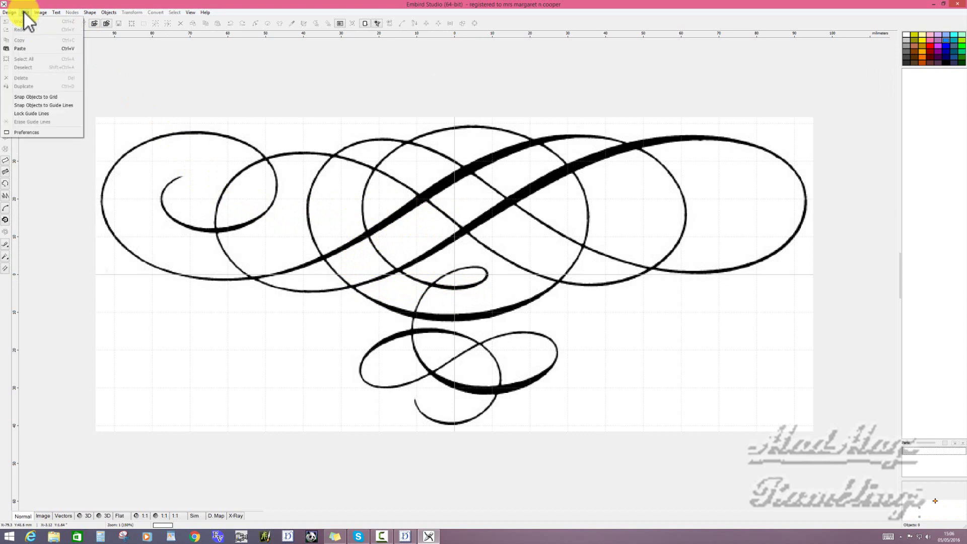
click(42, 131)
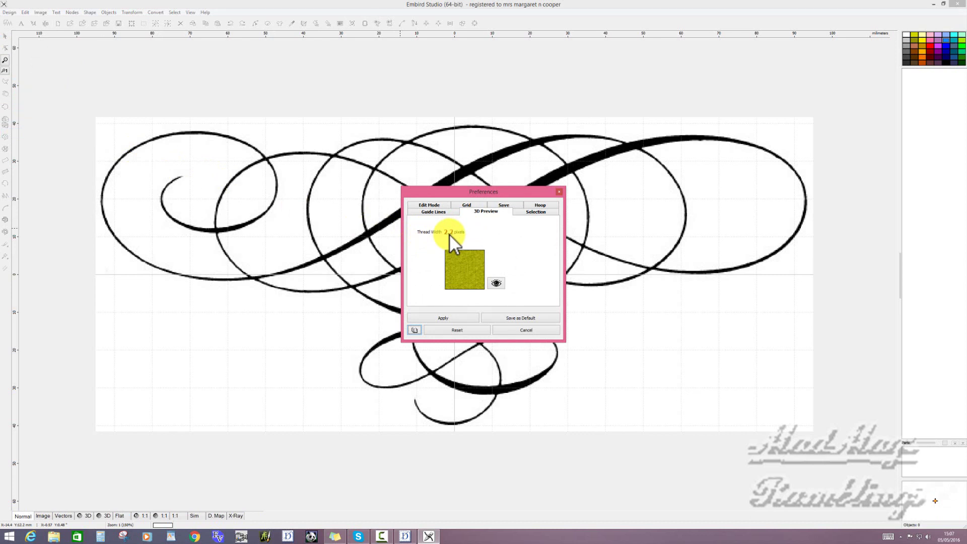
click(518, 318)
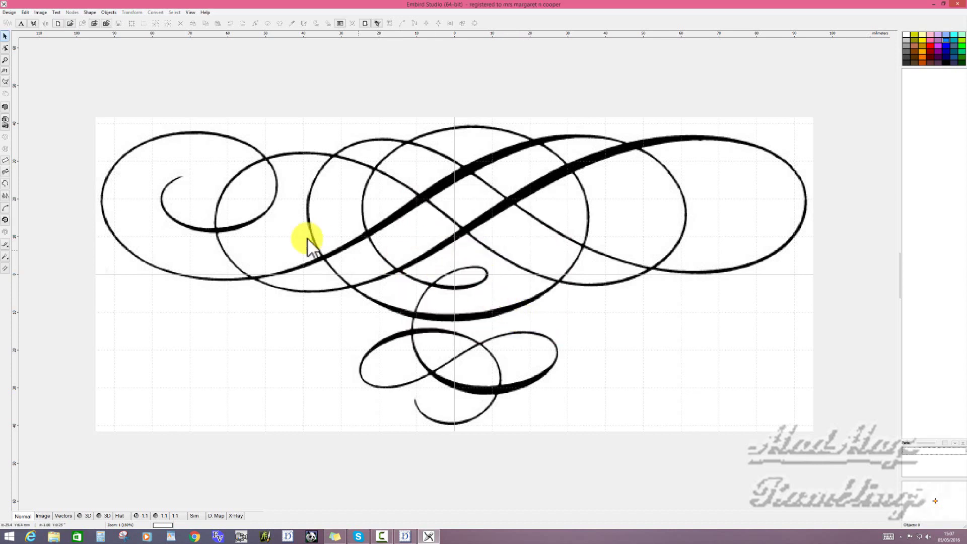
Set the main grid spacing to 2 mm in the preferences, keep the current grid colour, and save the settings as default
click(27, 11)
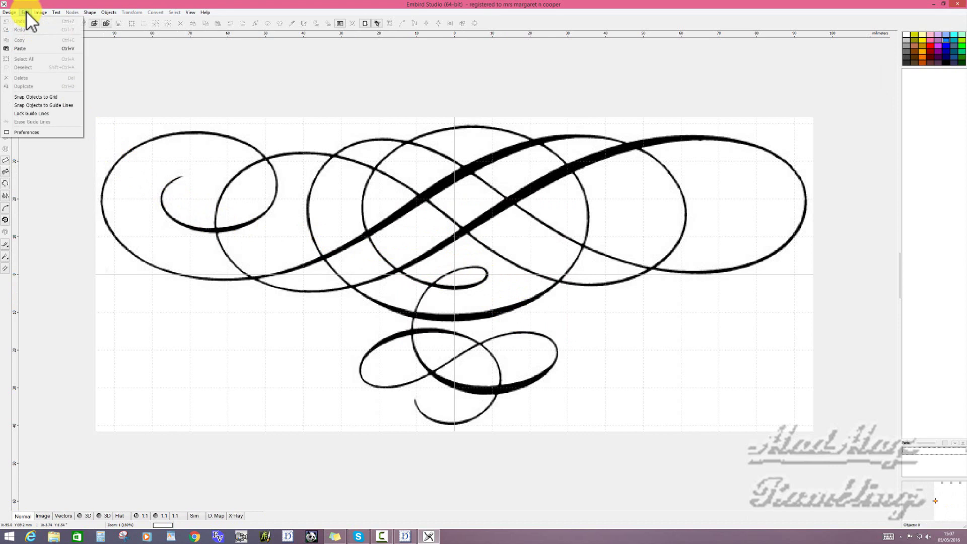
click(45, 132)
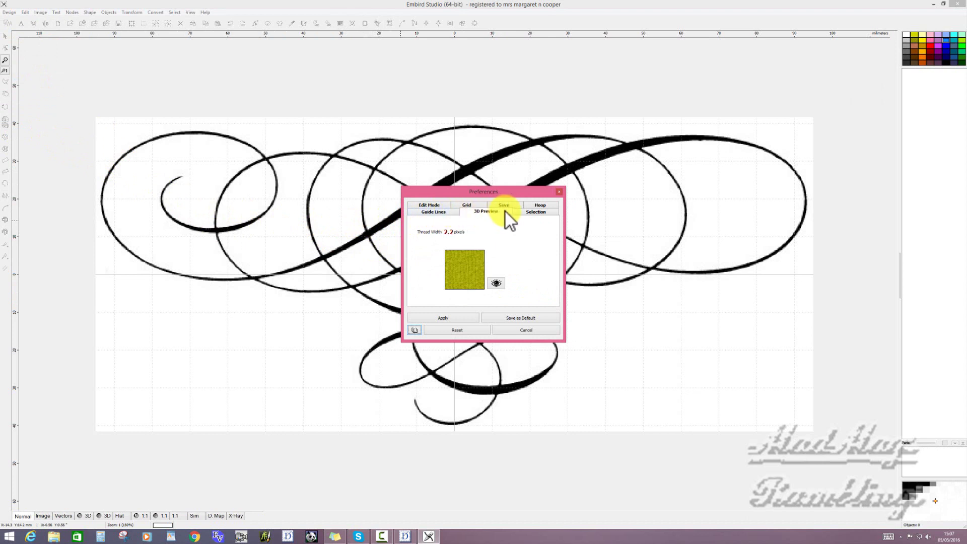
click(478, 206)
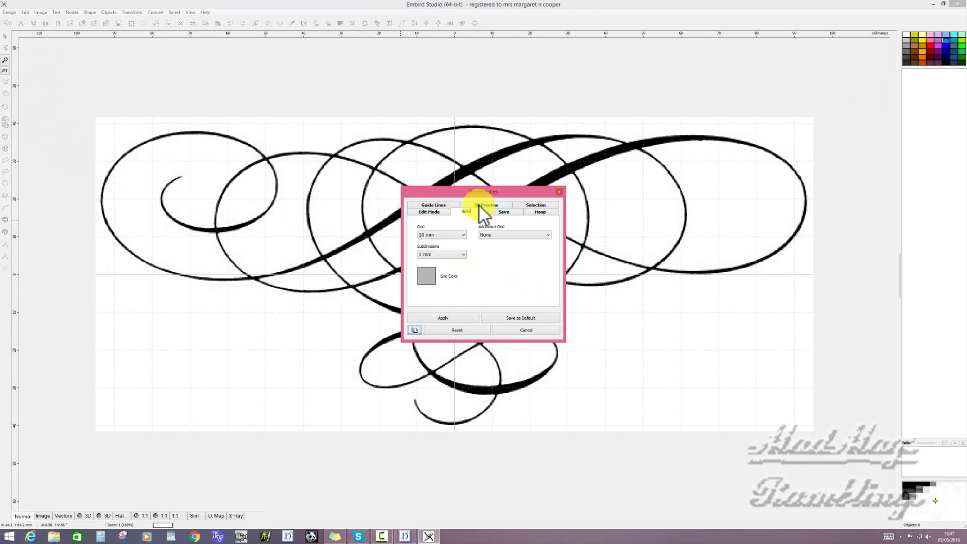
click(463, 235)
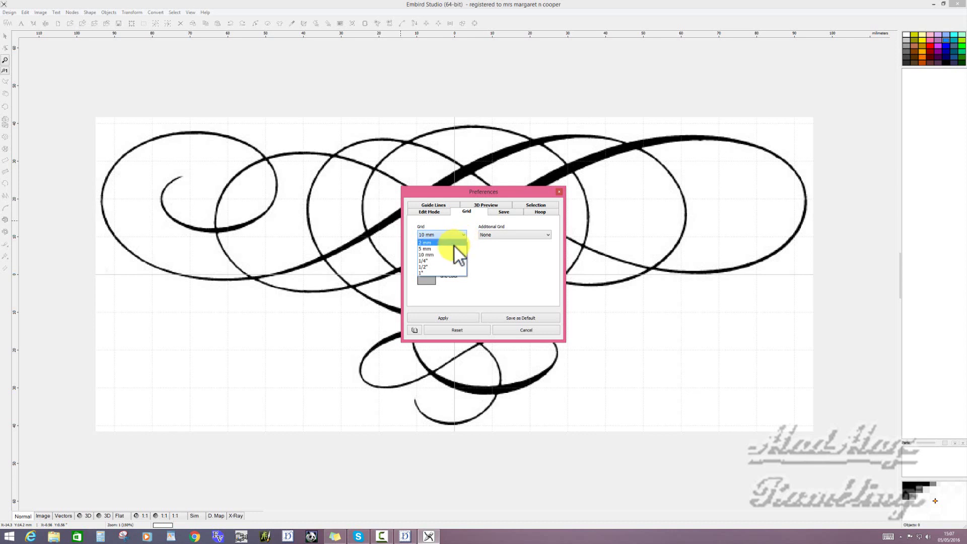
click(454, 242)
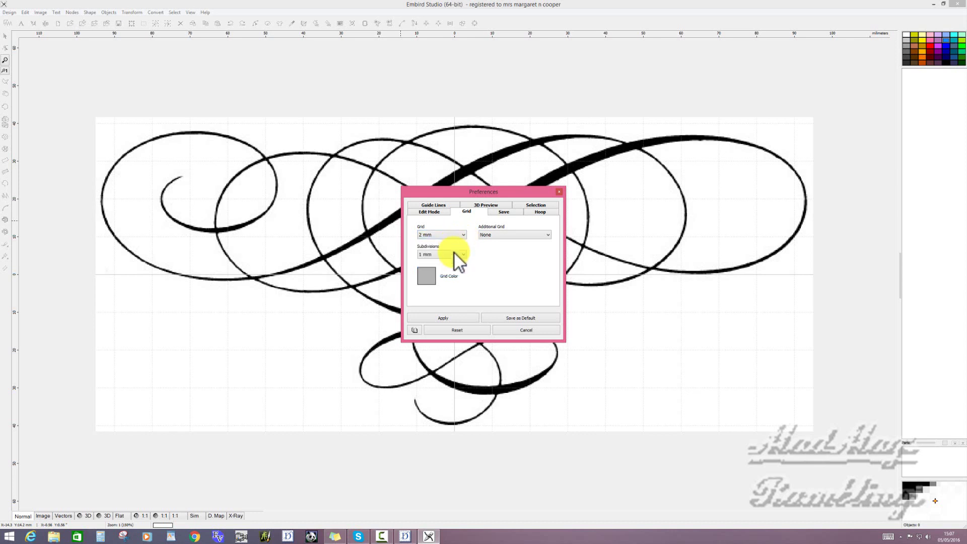
click(427, 277)
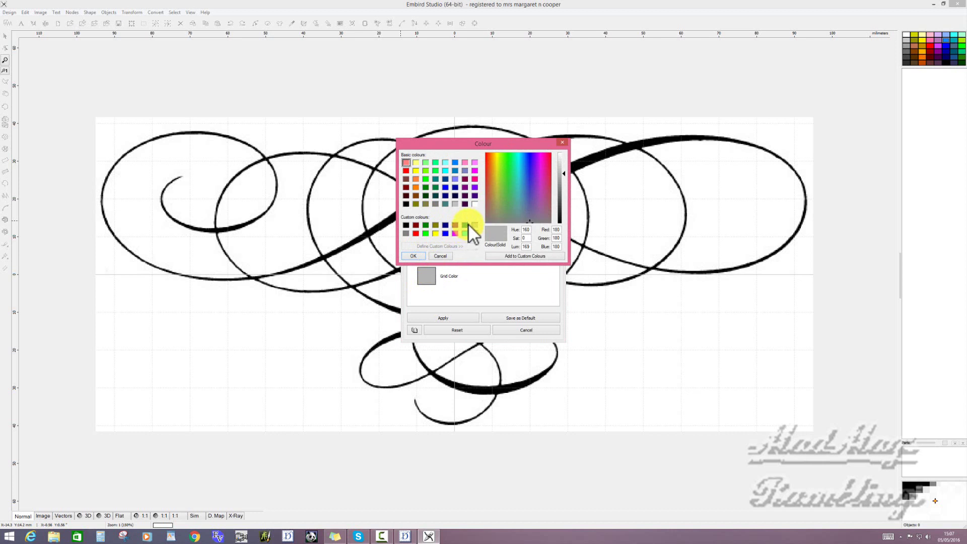
click(441, 256)
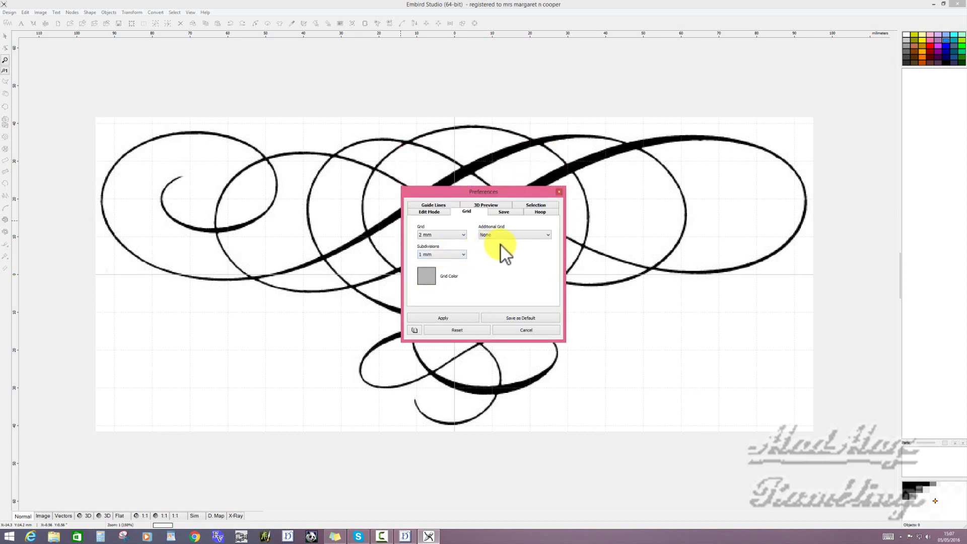
click(520, 316)
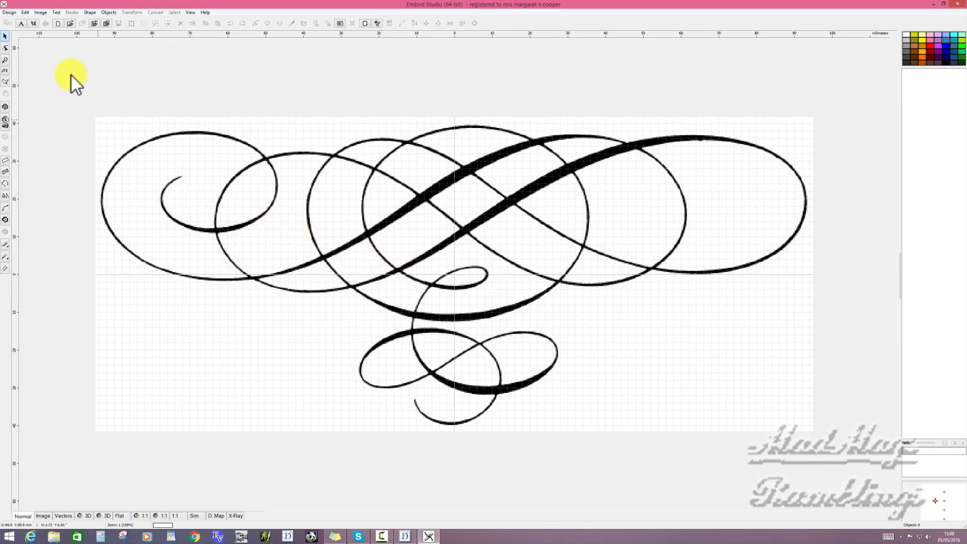
Change the normal guide line colour to blue in the preferences and save the settings as default
click(25, 12)
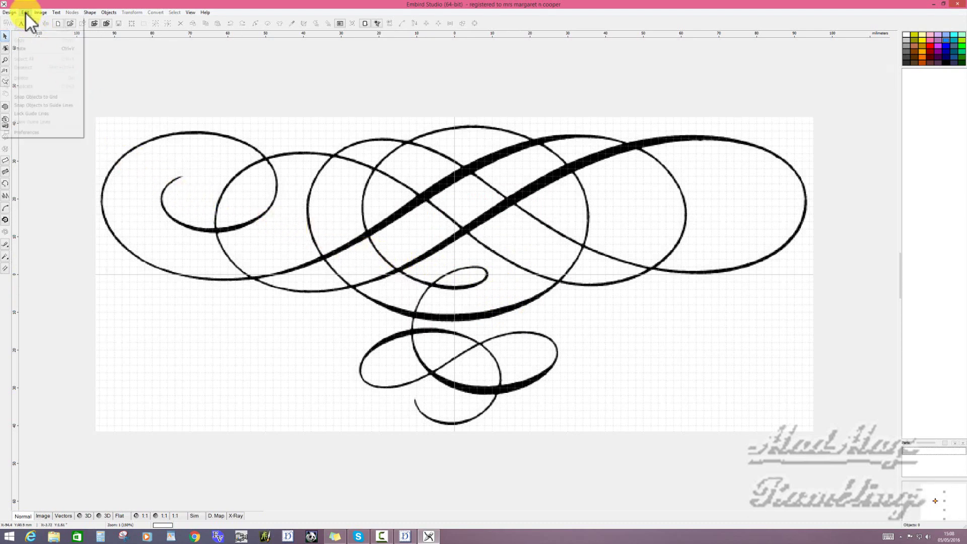
click(48, 132)
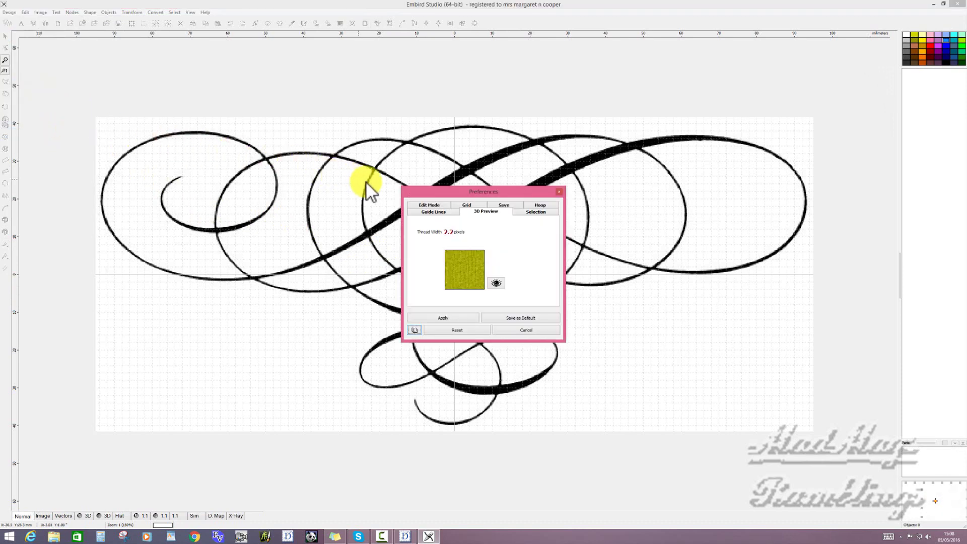
click(450, 210)
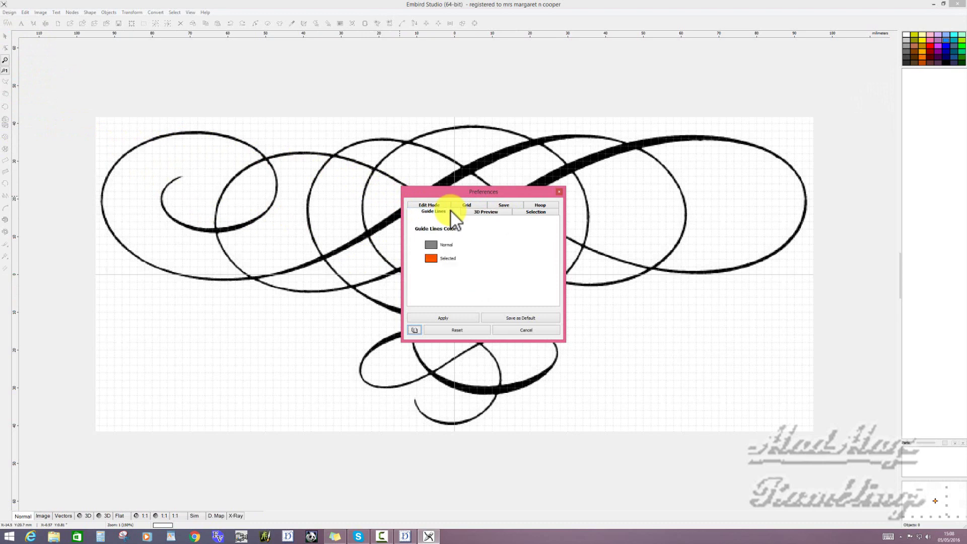
click(431, 244)
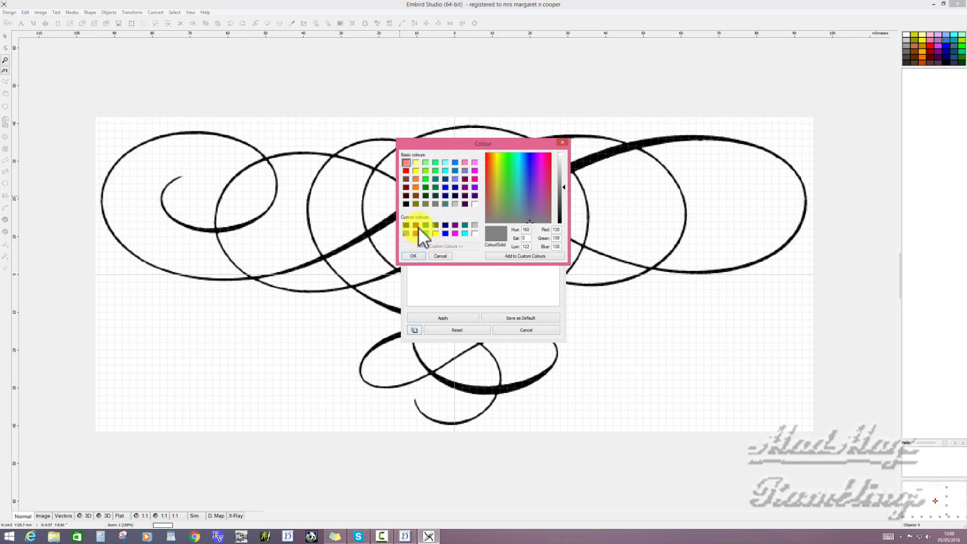
click(445, 187)
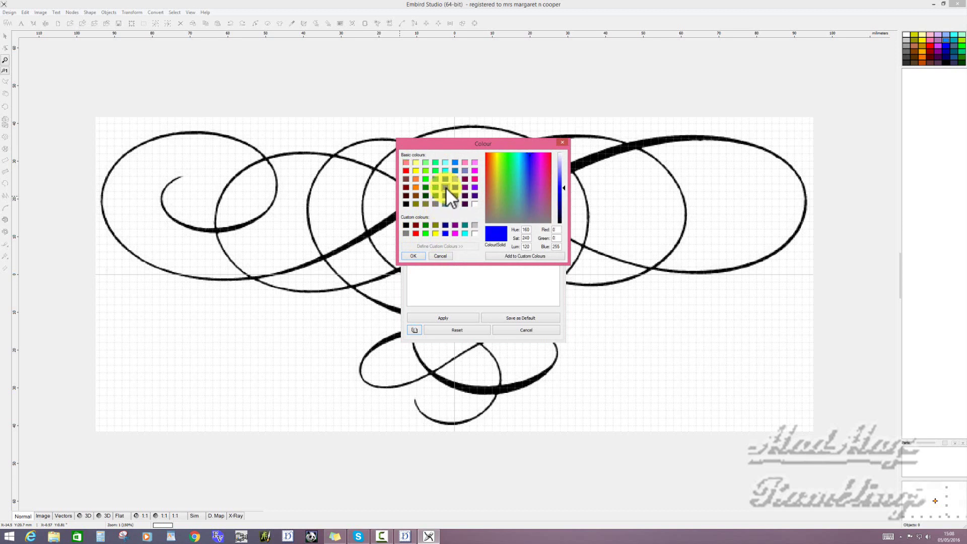
click(420, 257)
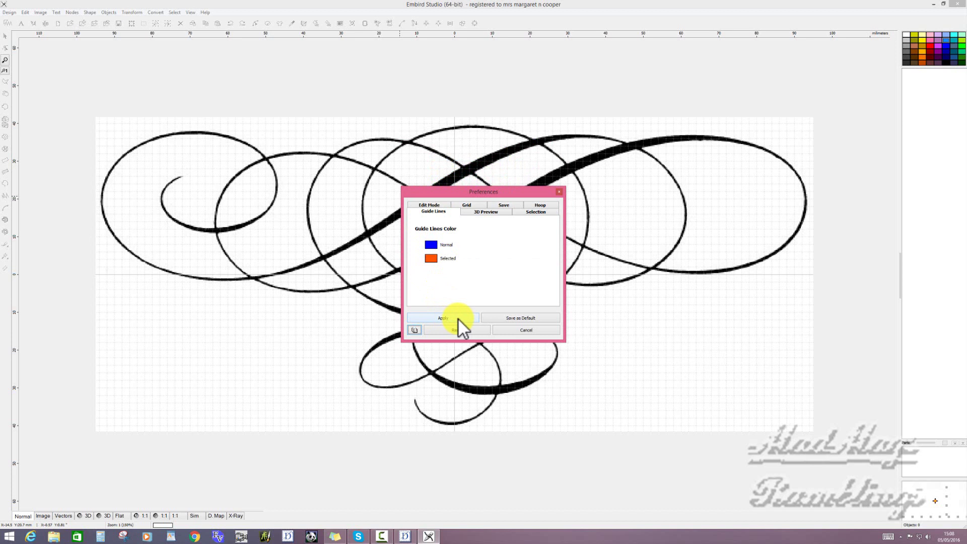
click(498, 317)
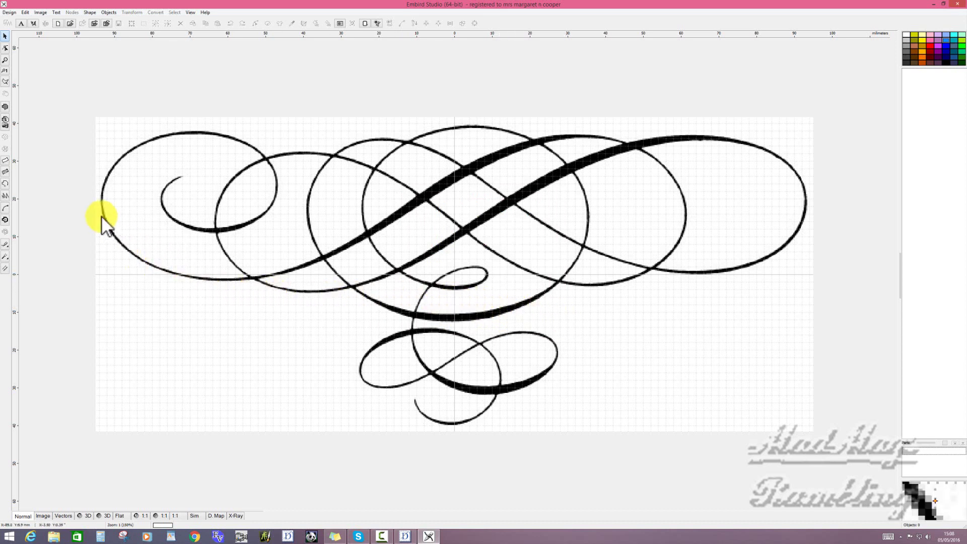
Lighten the background image by applying a work-area brightness filter of 55.7%
click(42, 12)
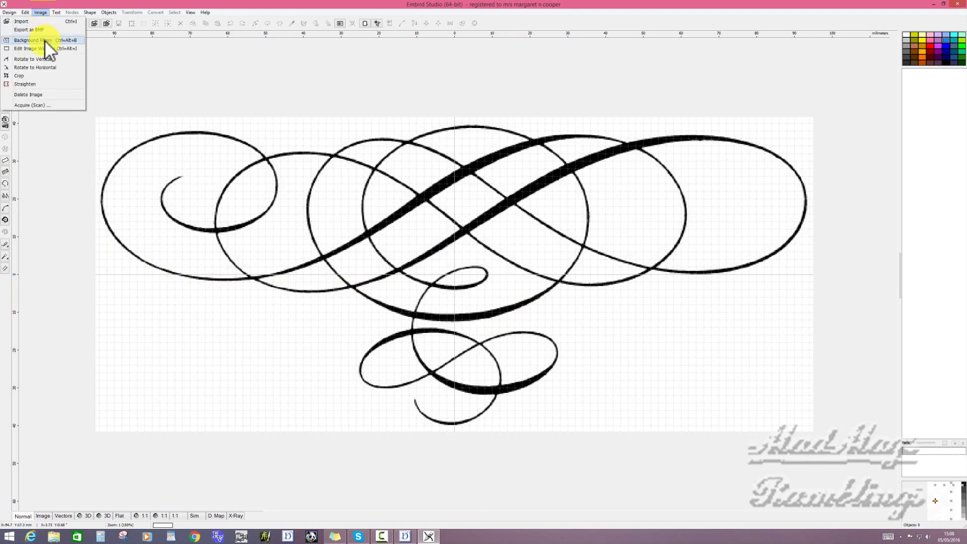
click(46, 40)
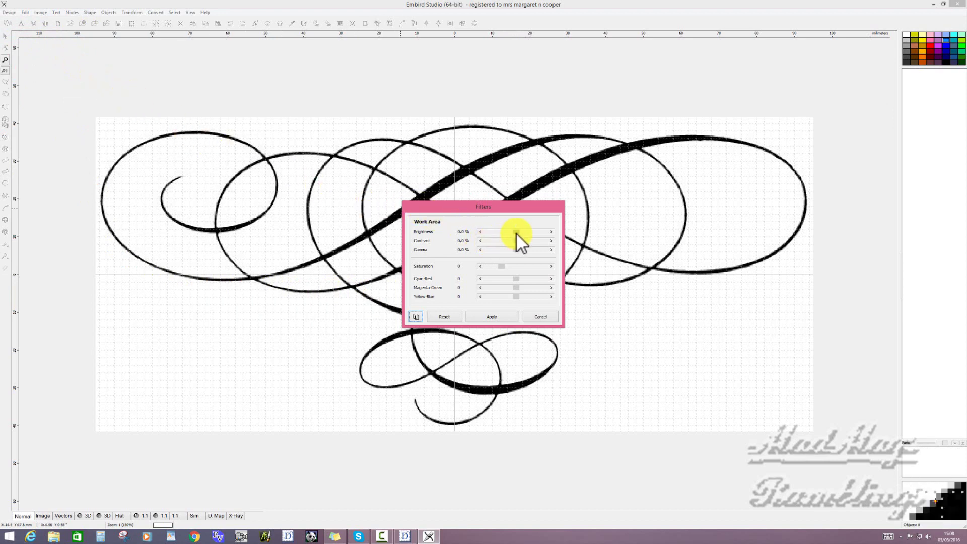
drag(515, 232, 531, 234)
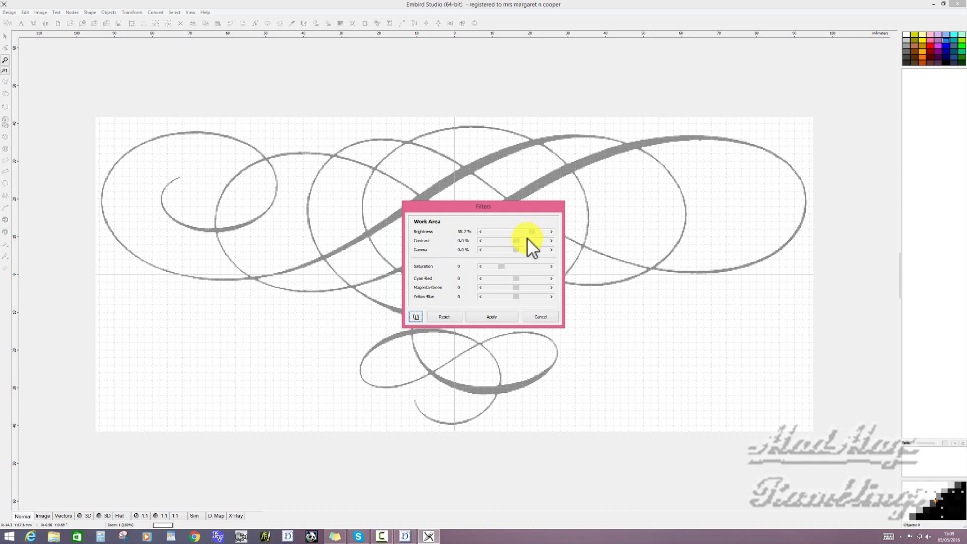
click(499, 316)
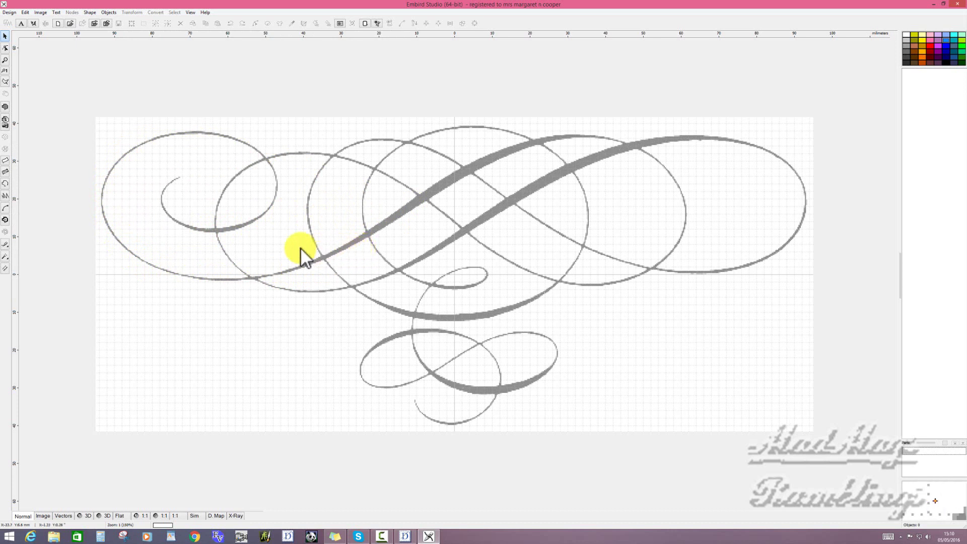
Start a one-edge outline object, look through the sample stitch patterns, and choose the Sketch stitch type
click(7, 184)
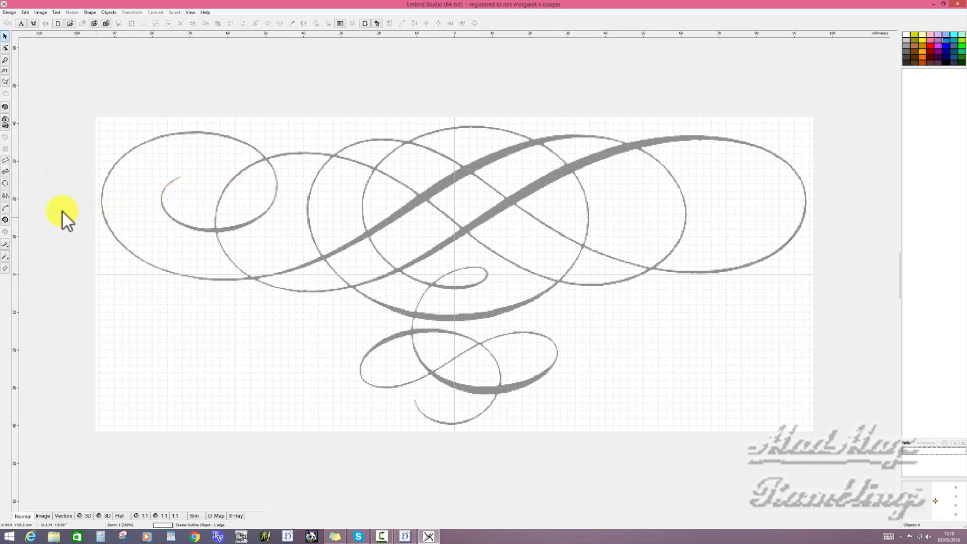
click(6, 184)
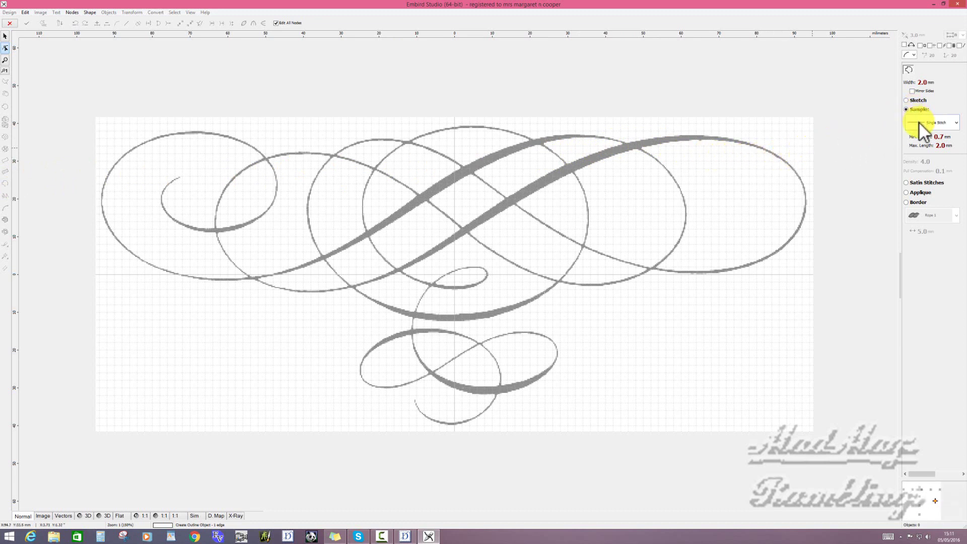
click(956, 123)
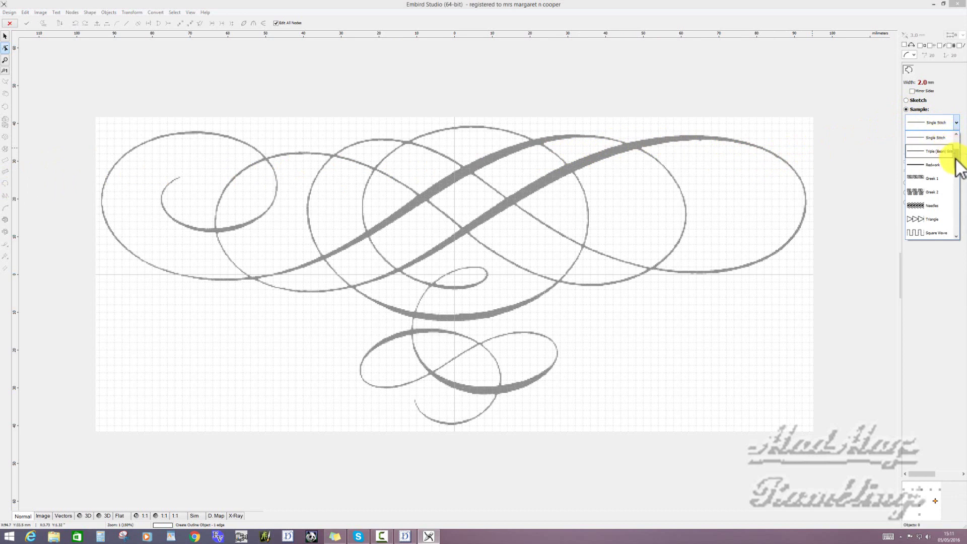
scroll(954, 151, up, 2)
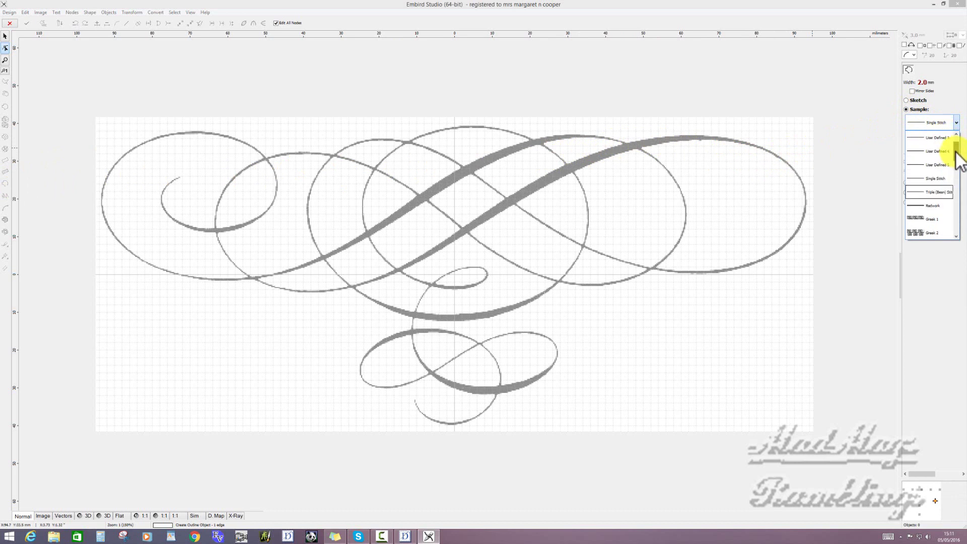
scroll(958, 161, down, 1)
scroll(954, 156, down, 1)
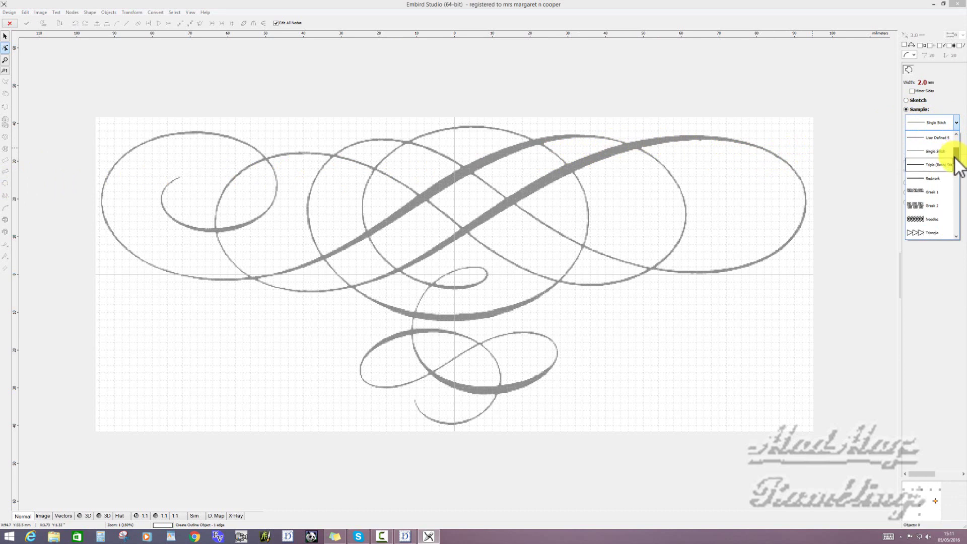
scroll(956, 165, up, 1)
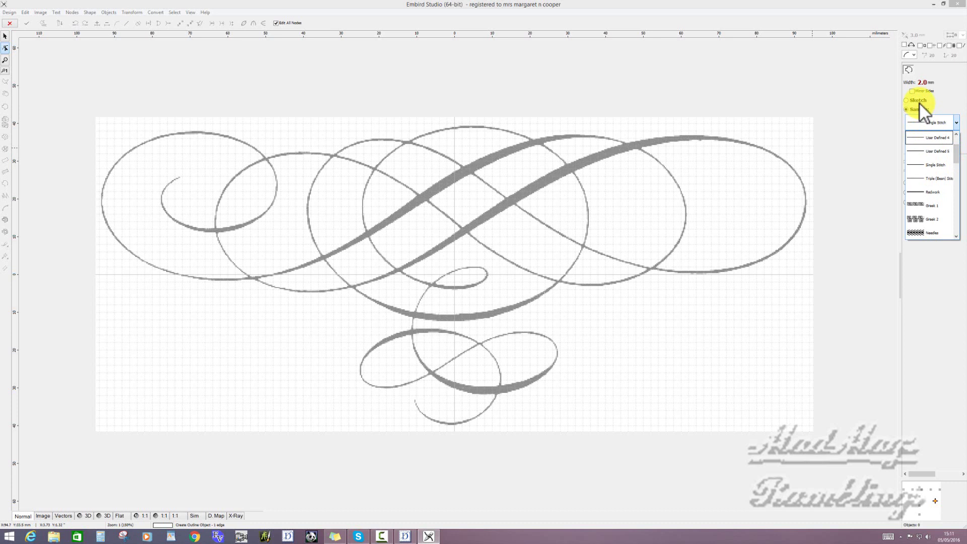
click(905, 100)
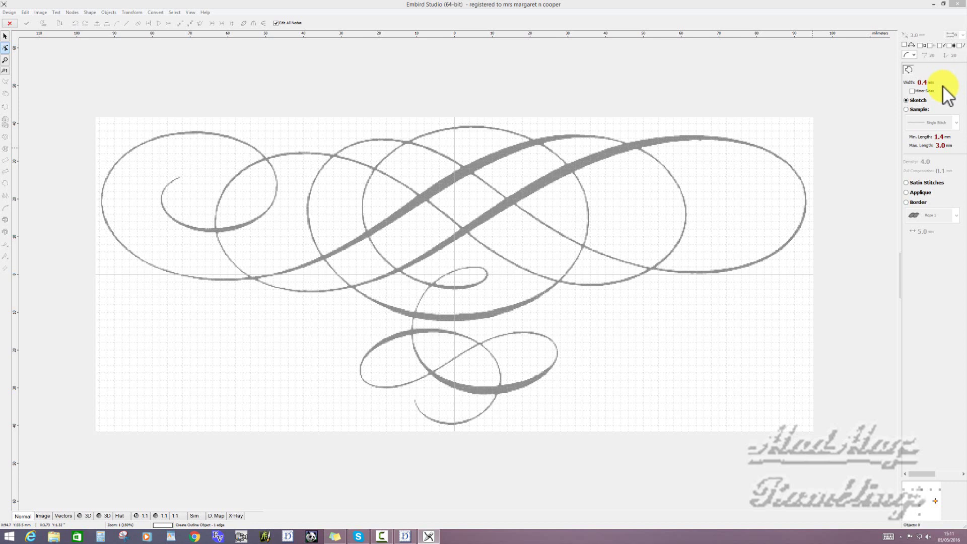
Draw a practice sketch-stitch outline about 24 by 18 mm in the blank area below the flourish's right side, bending its segments into a curve
click(591, 326)
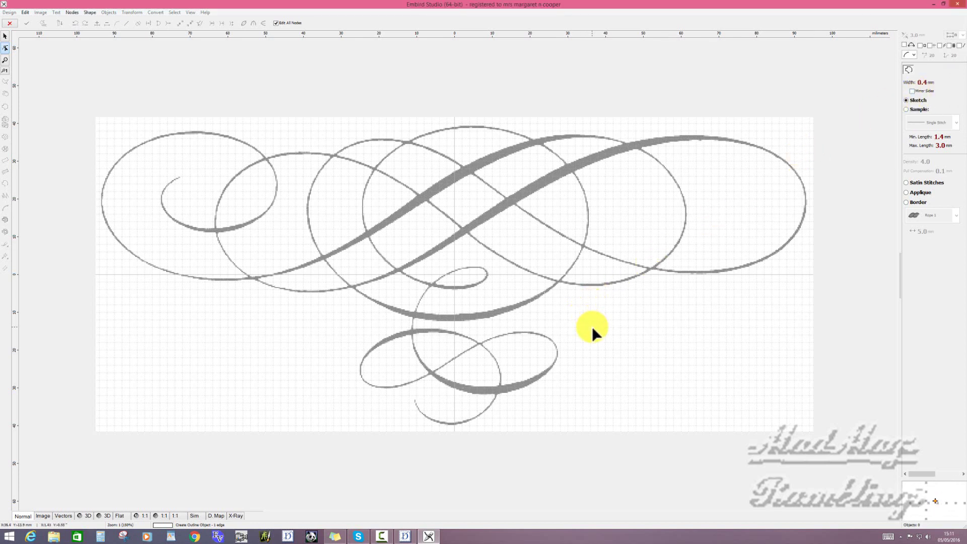
click(672, 313)
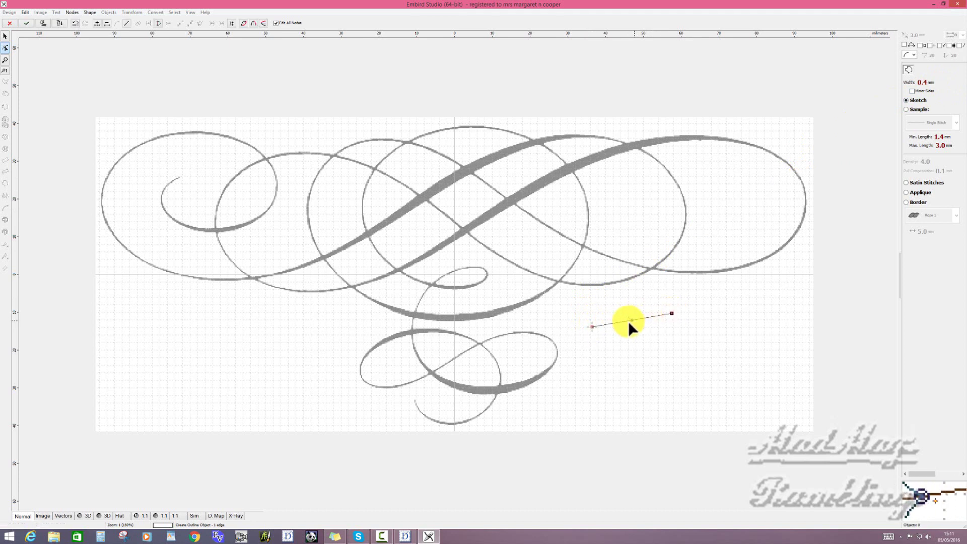
drag(630, 319, 628, 304)
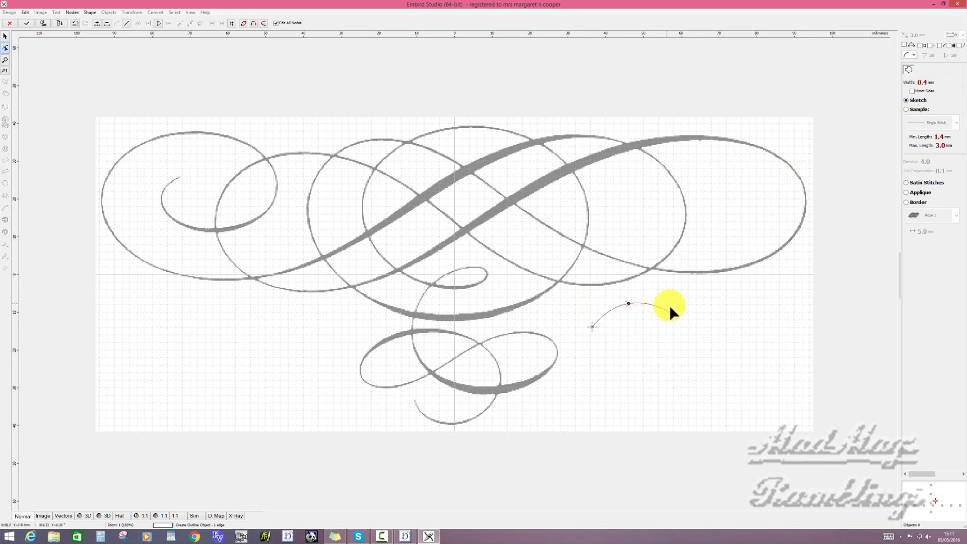
click(668, 361)
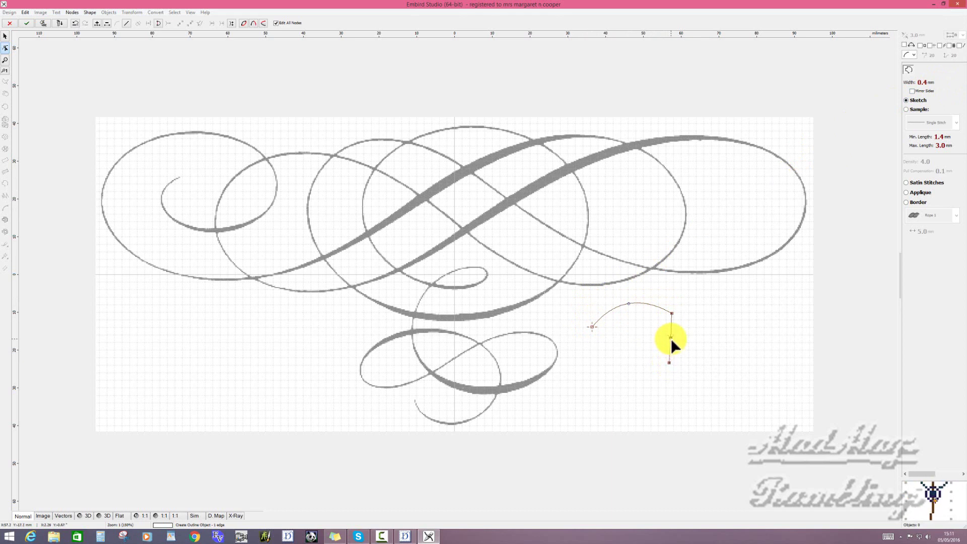
drag(670, 338, 676, 337)
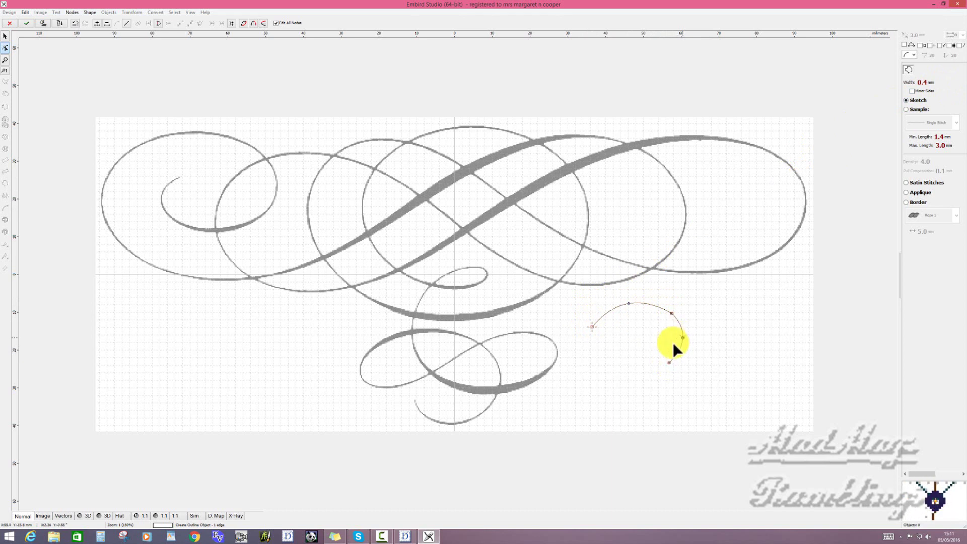
click(617, 350)
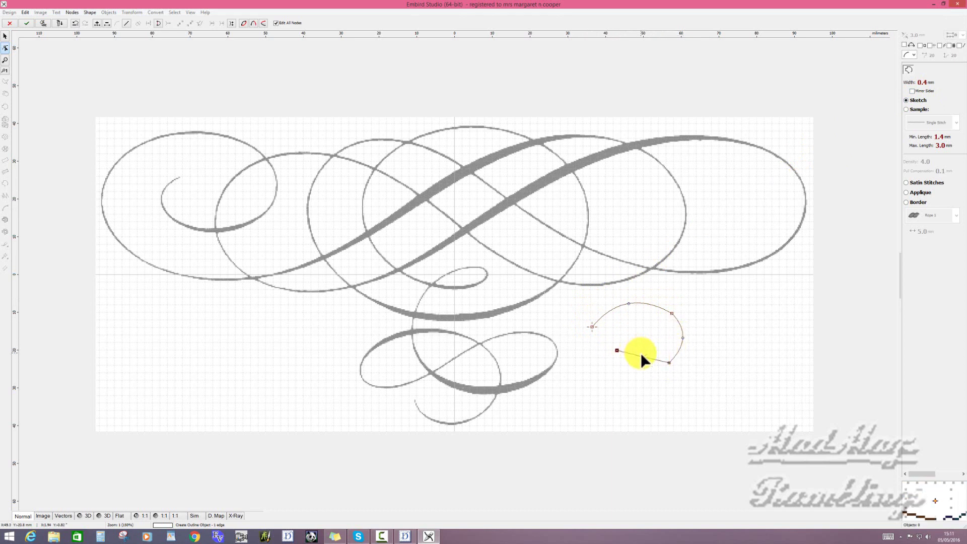
click(641, 358)
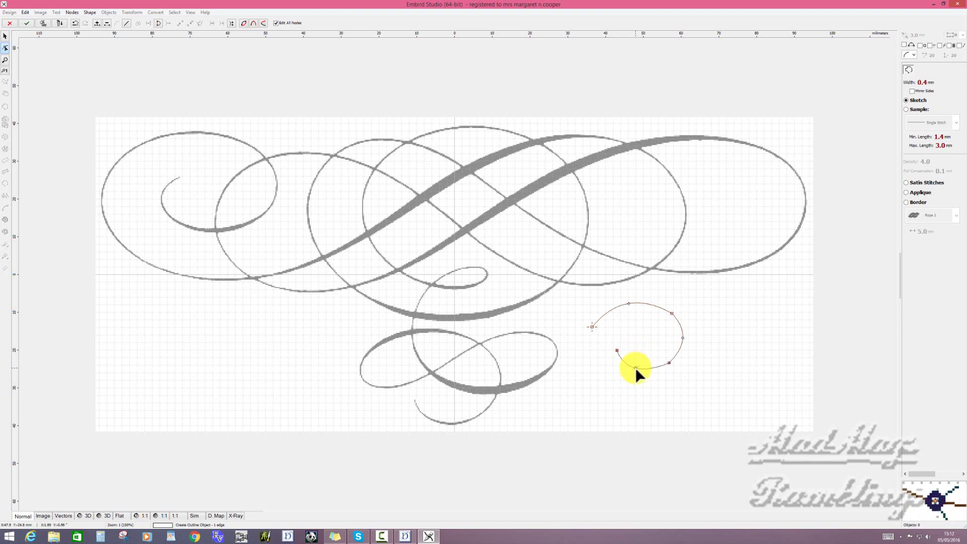
click(635, 367)
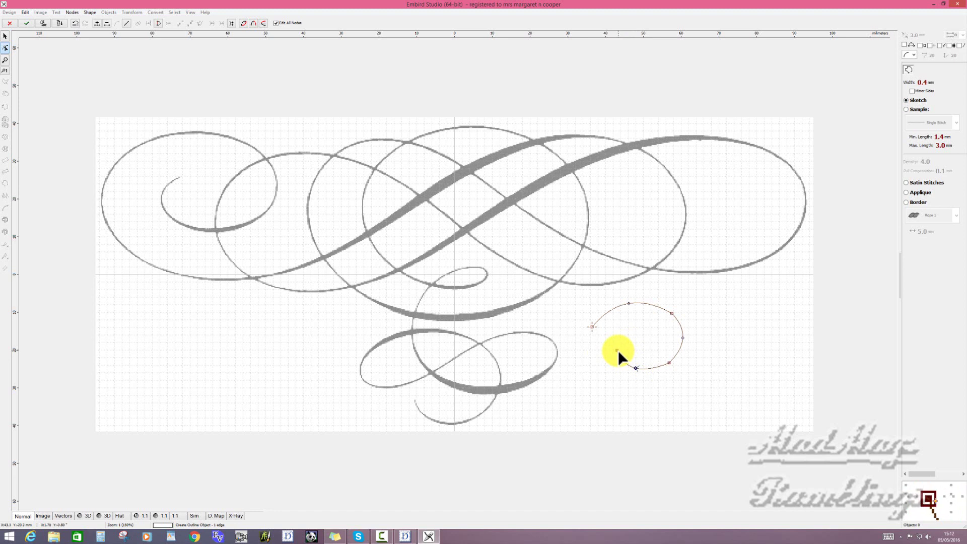
Generate stitches for the practice curve and delete the resulting object
right_click(618, 349)
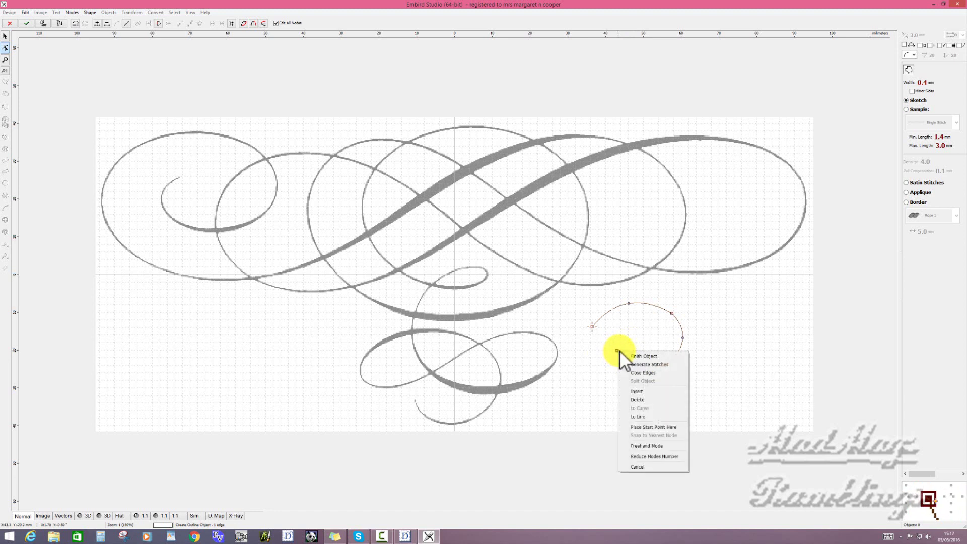
click(651, 364)
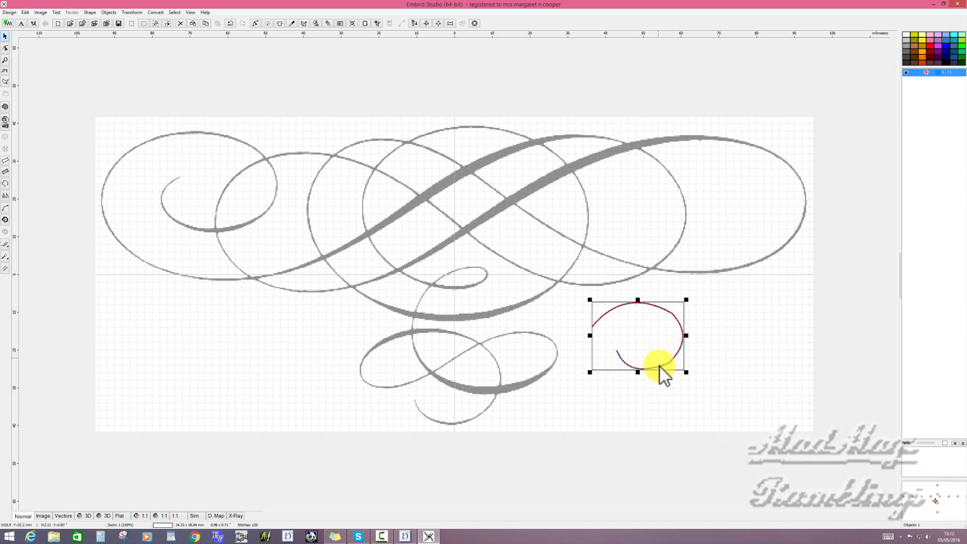
key(Delete)
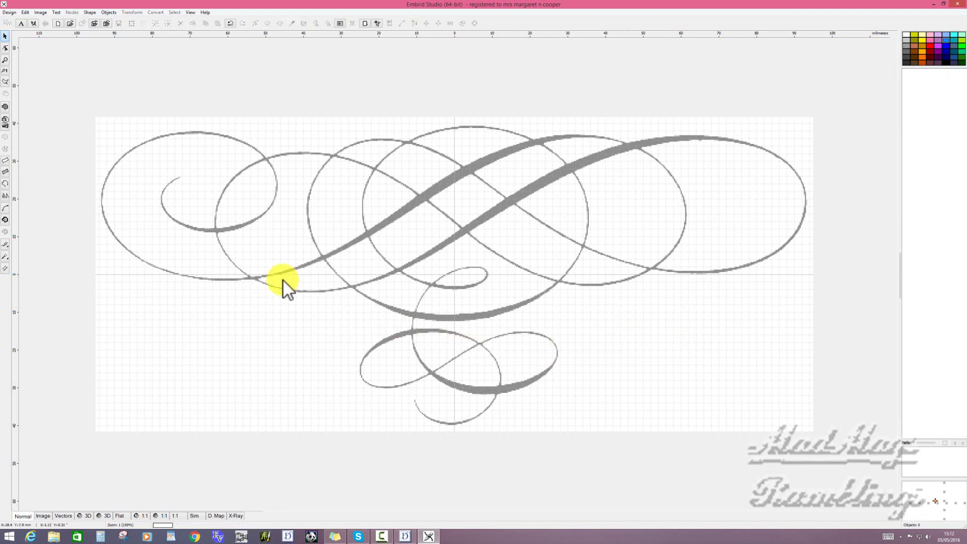
Draw a nearly horizontal Single Stitch sample outline about 10 mm long in the blank area at the design's lower left and generate its stitches
click(5, 184)
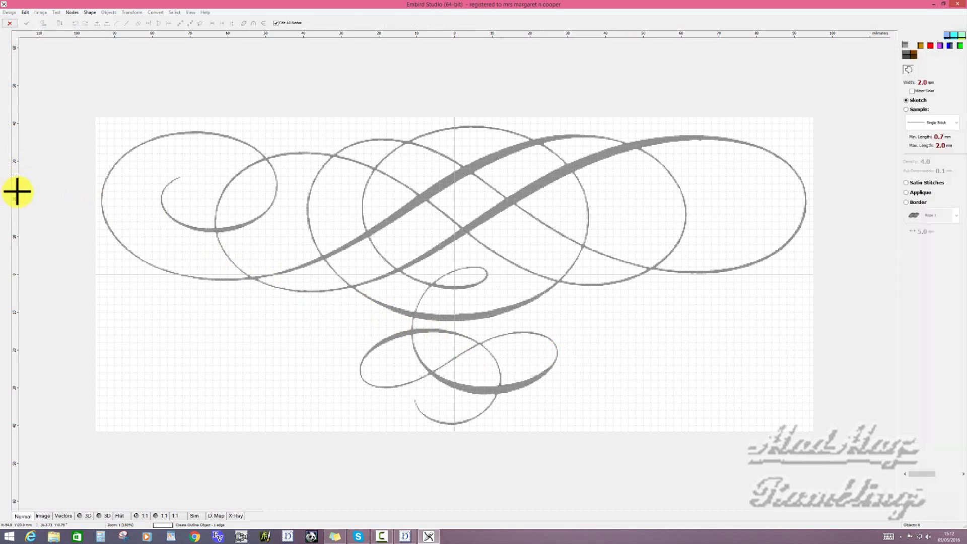
click(154, 357)
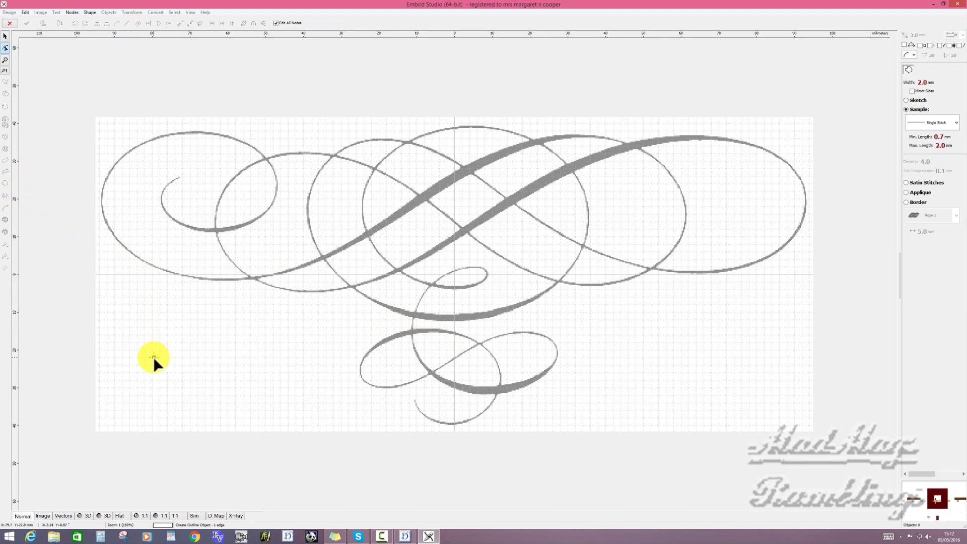
click(189, 354)
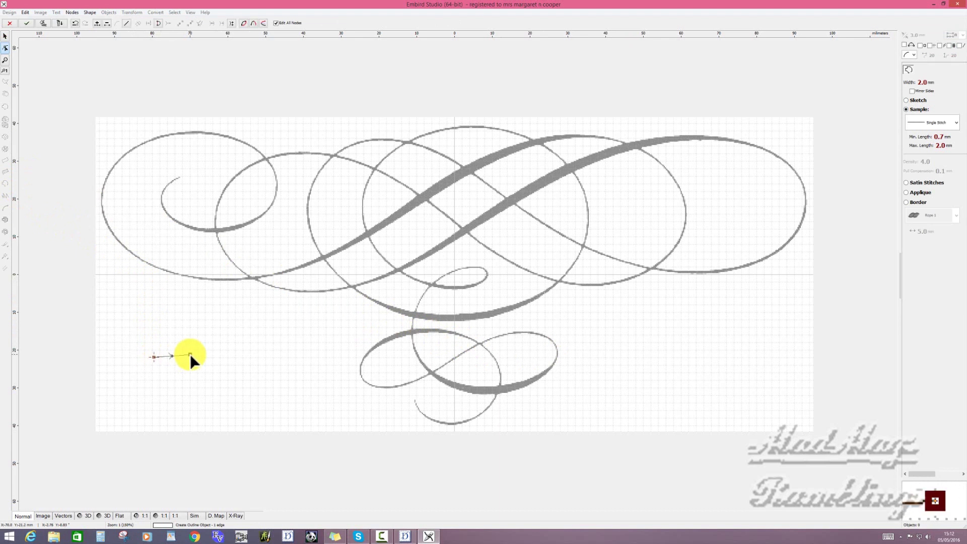
right_click(189, 353)
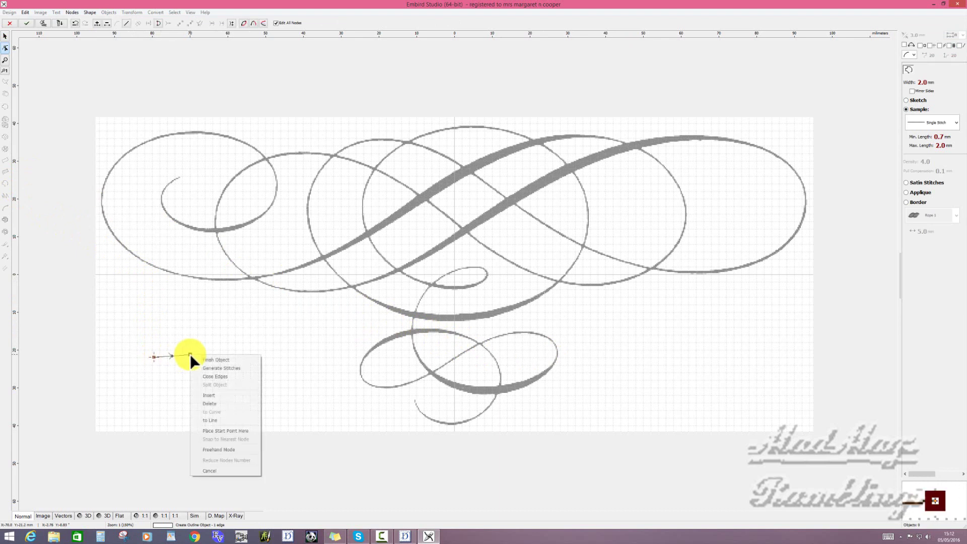
click(229, 368)
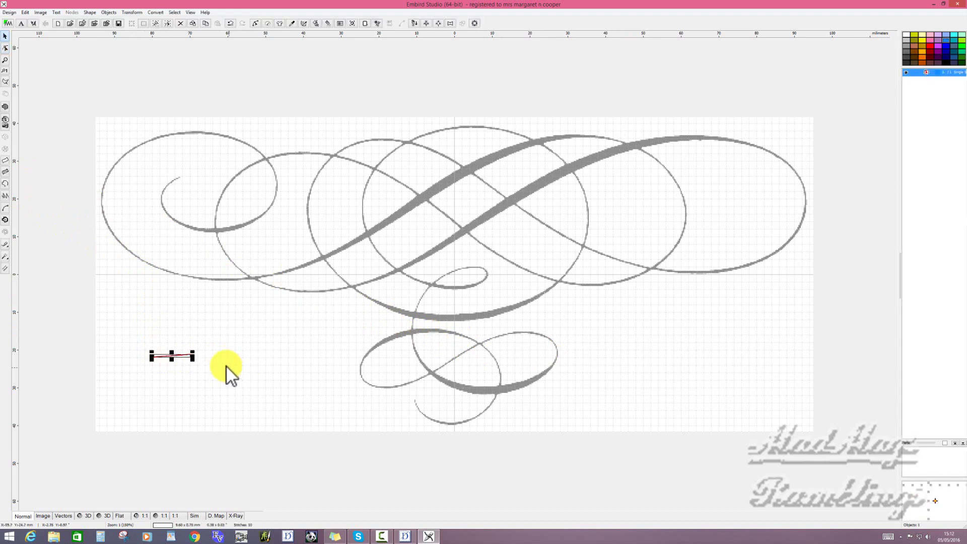
Save the design as "cal 1" in Embird Outline Format in the embird folder
click(9, 12)
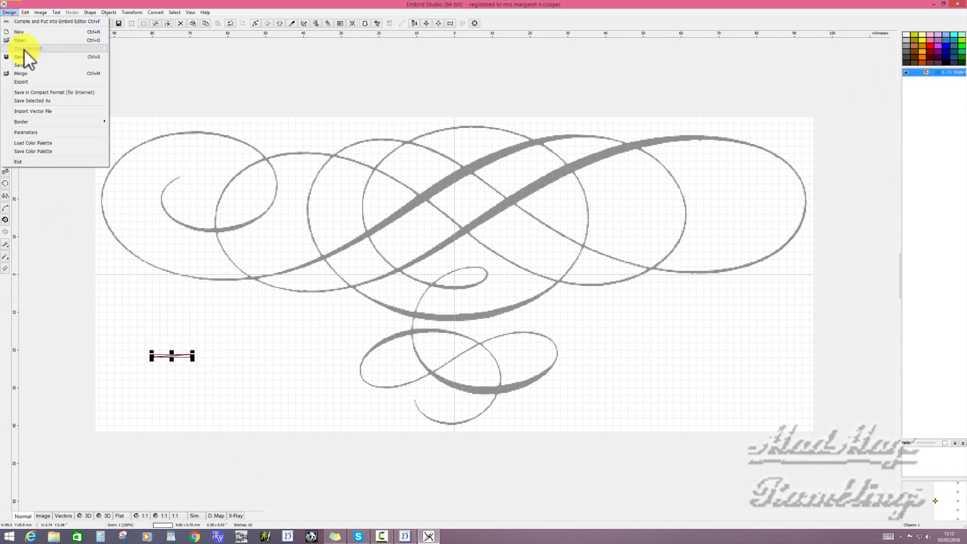
click(36, 65)
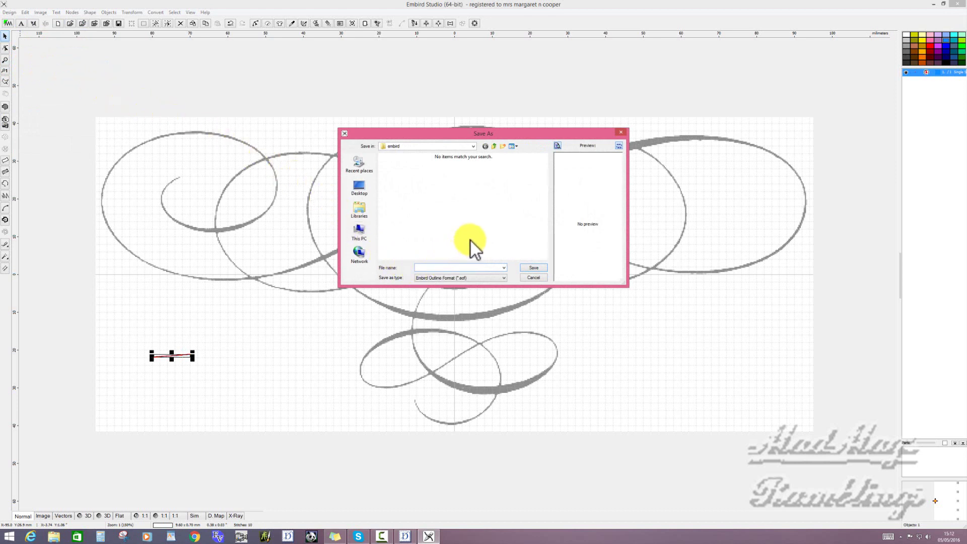
text(cal 1)
click(535, 268)
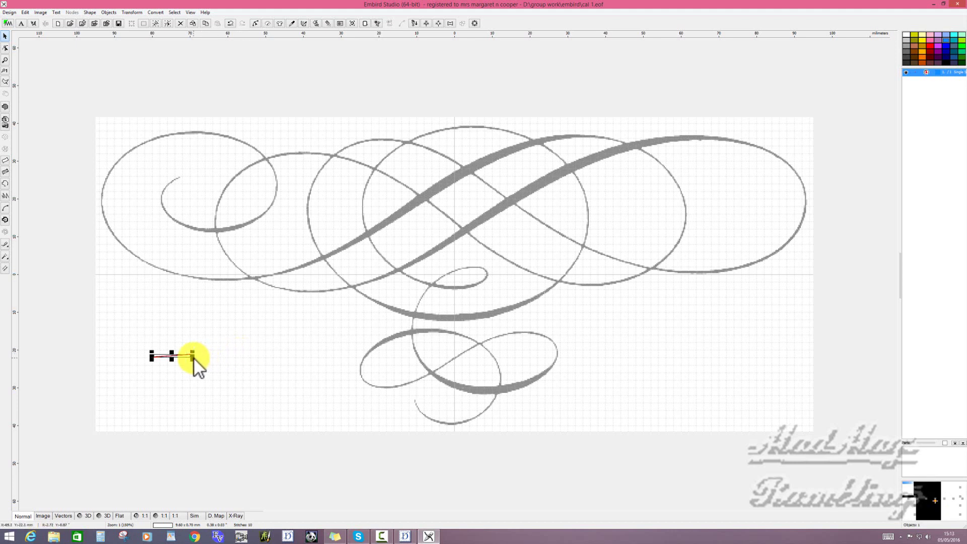
Start a one-edge outline at the inner tip of the upper-left spiral and trace its curve along the underside of the thick stroke
click(4, 183)
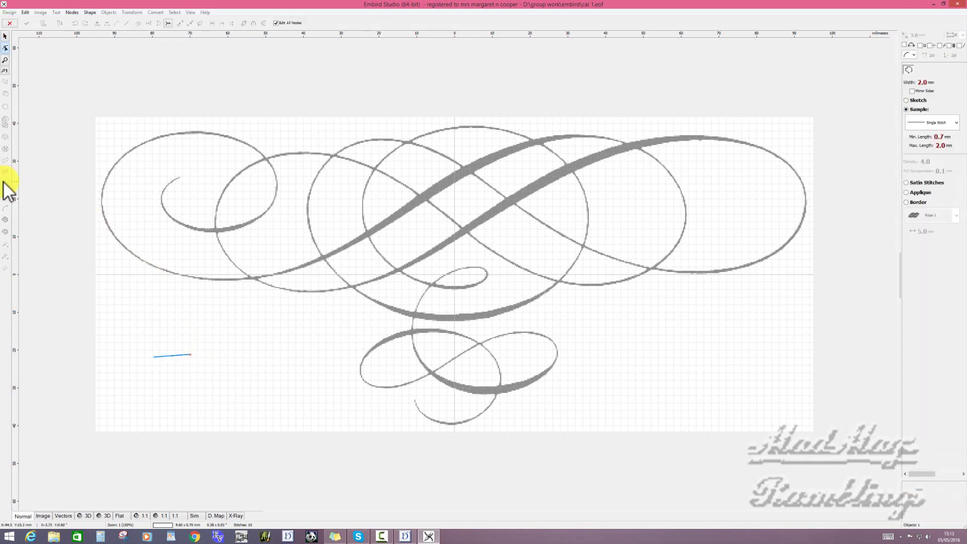
click(180, 175)
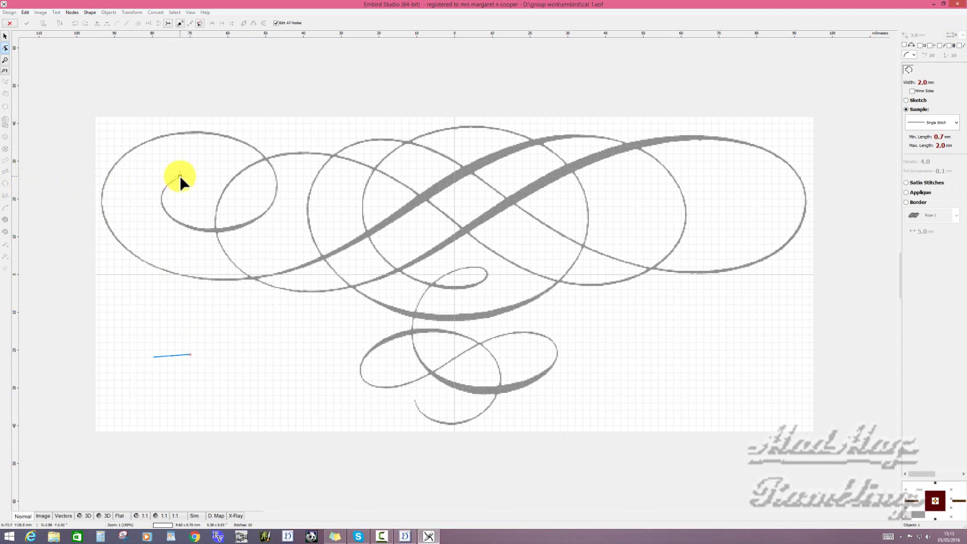
click(165, 210)
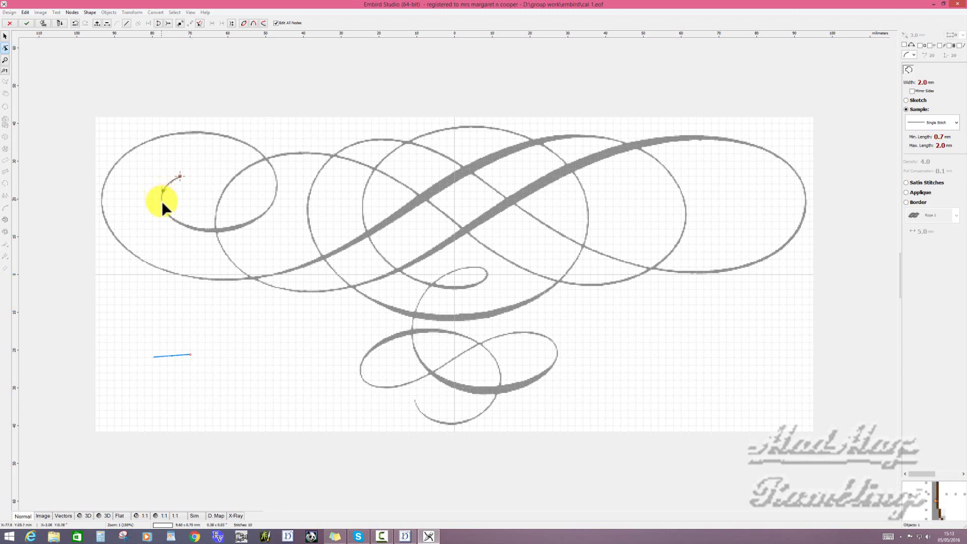
click(265, 211)
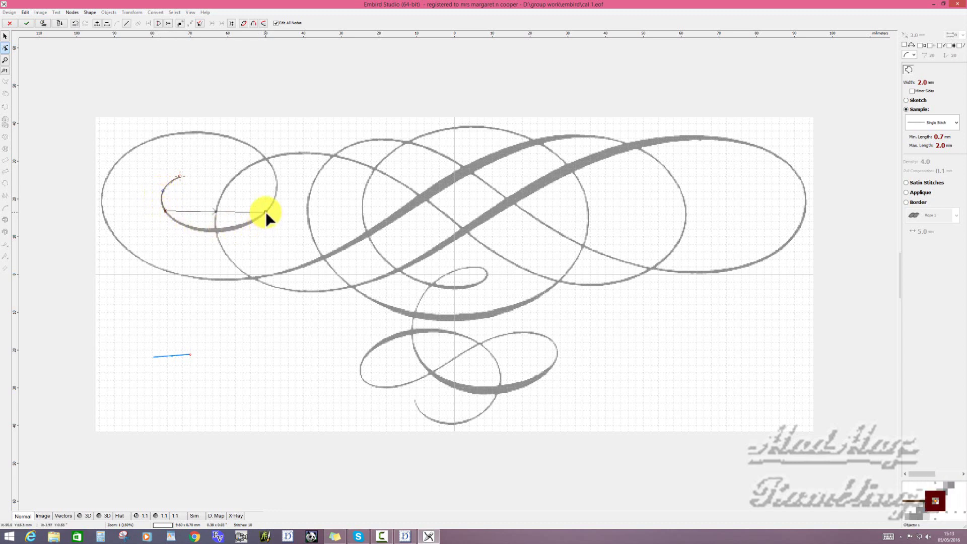
drag(214, 211, 210, 231)
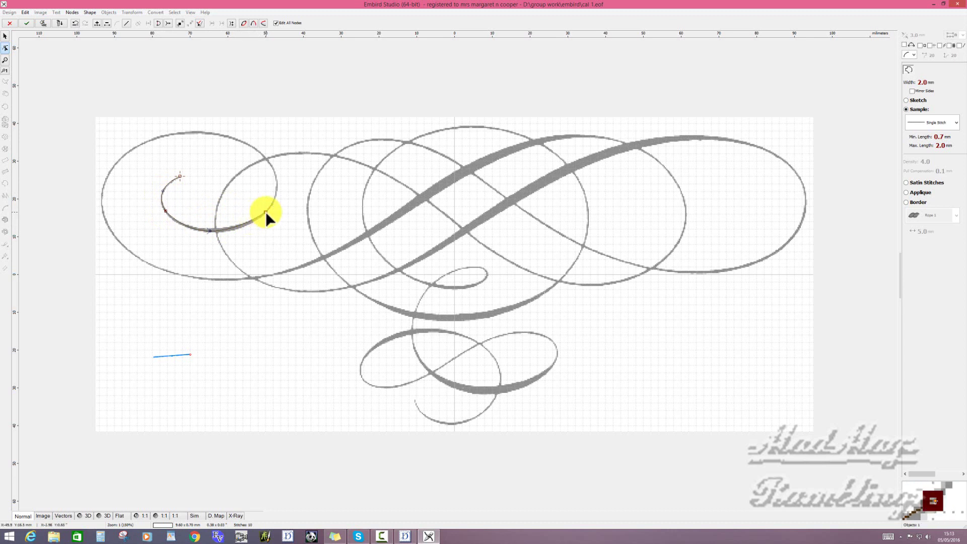
Trace back and forth over the thick lower stroke of the left spiral to fill its width with extra outline passes
click(170, 215)
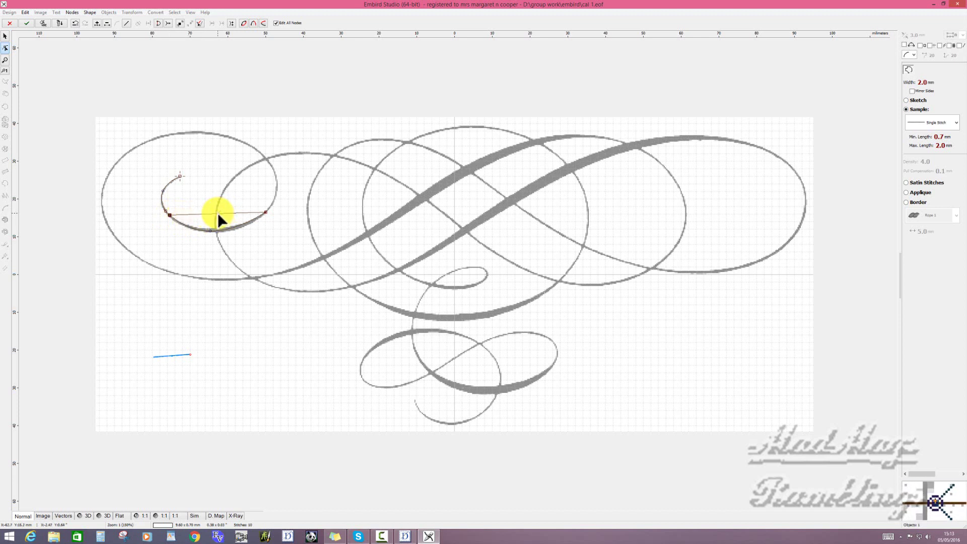
drag(218, 213, 213, 223)
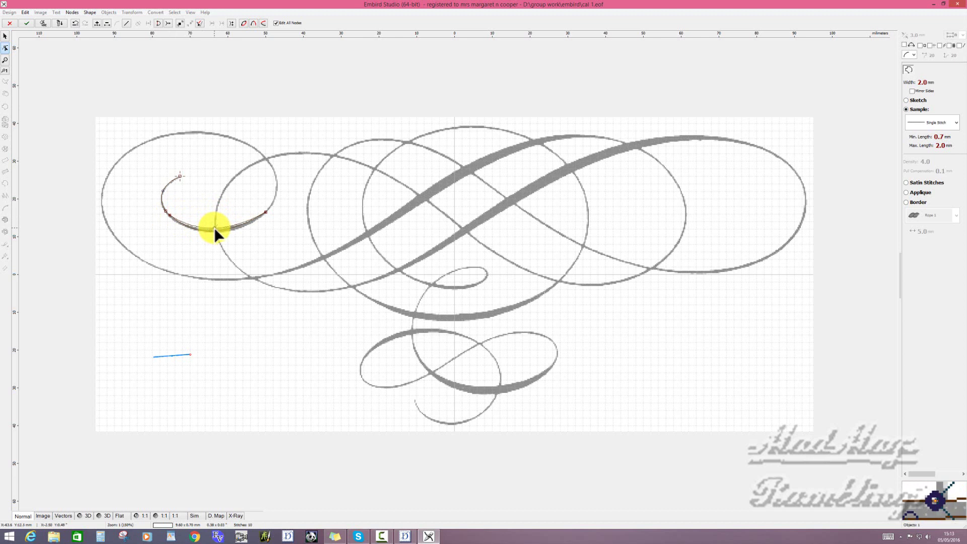
click(213, 228)
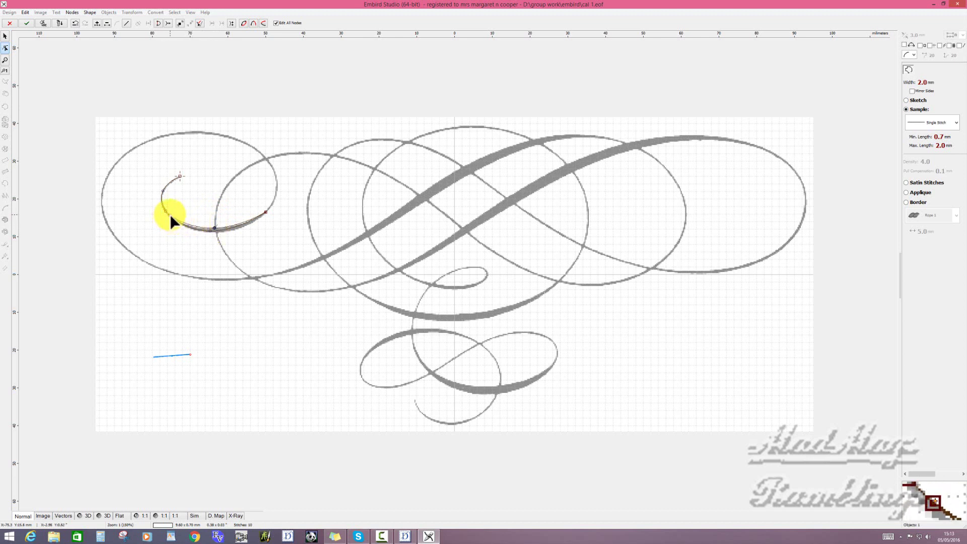
click(215, 232)
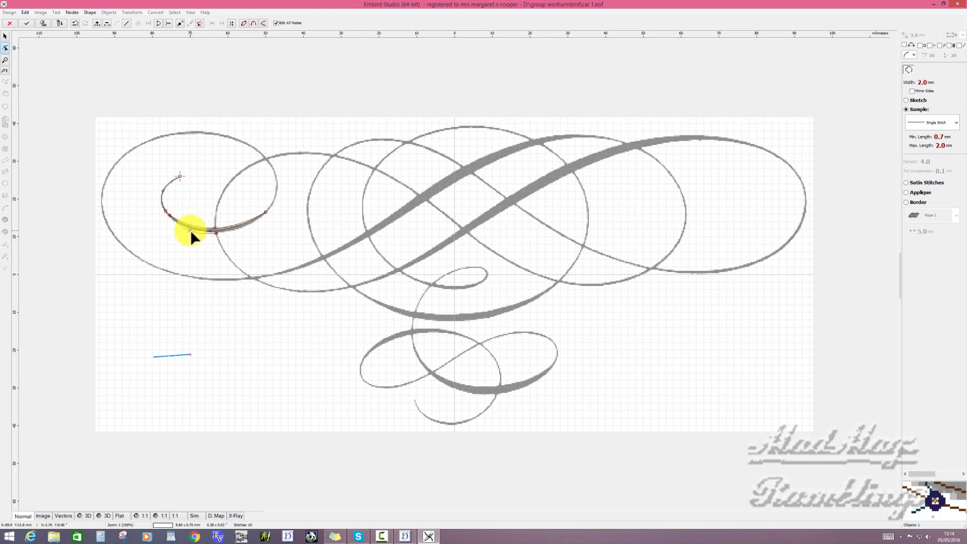
click(261, 216)
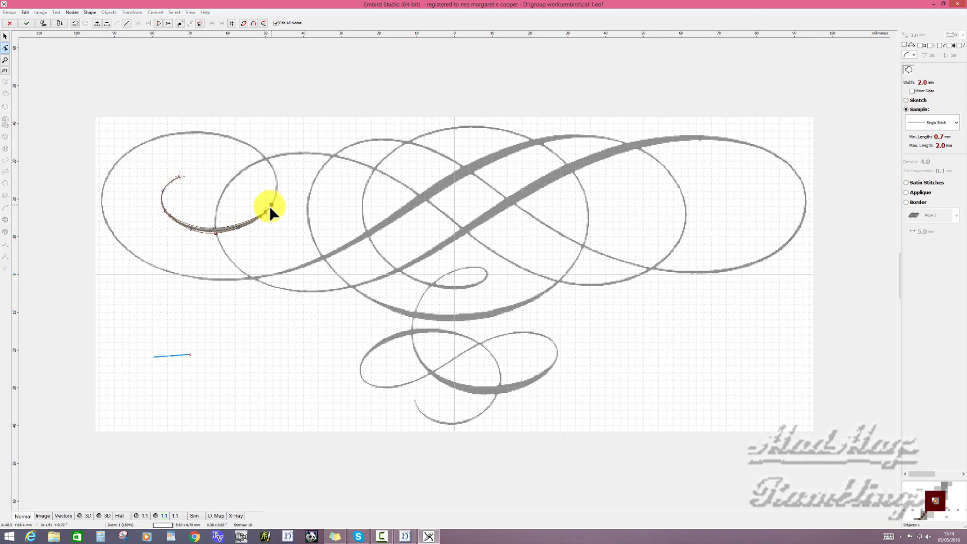
Extend the outline up the thin right side of the left spiral and over its top, fitting the curves to the background
click(269, 162)
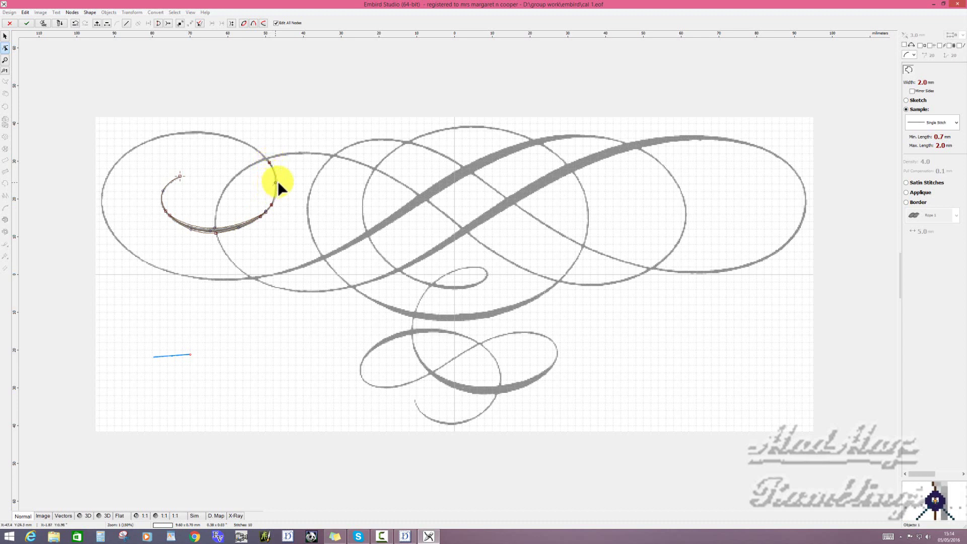
click(277, 183)
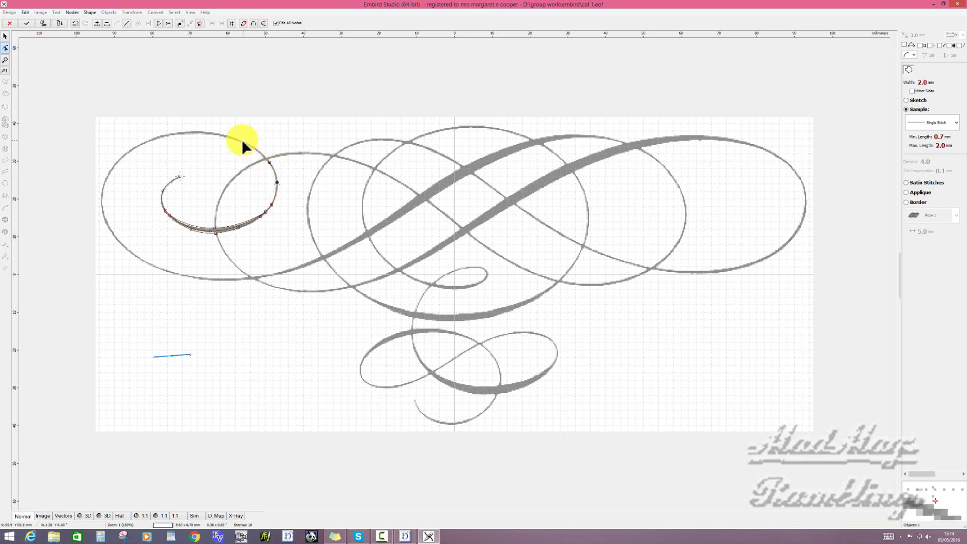
click(197, 131)
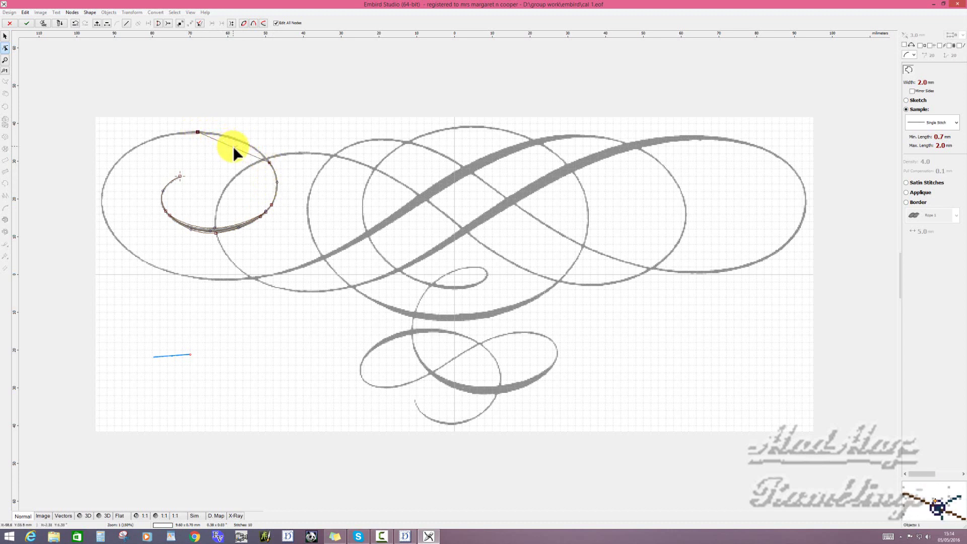
drag(233, 146, 239, 143)
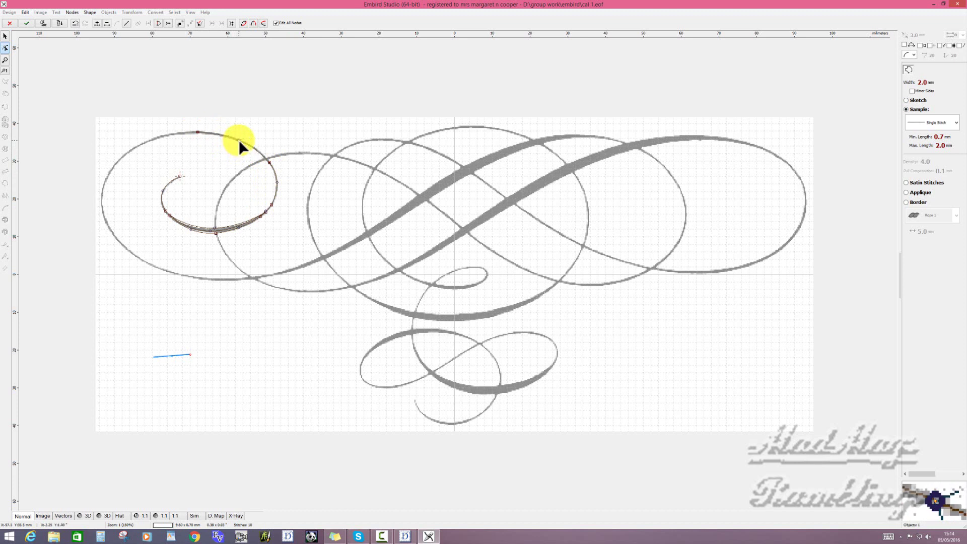
click(131, 149)
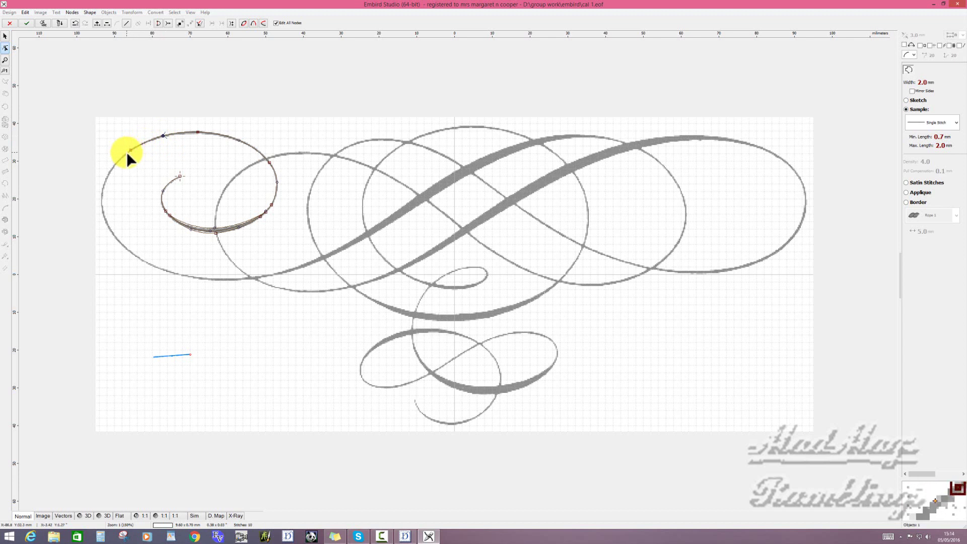
click(162, 135)
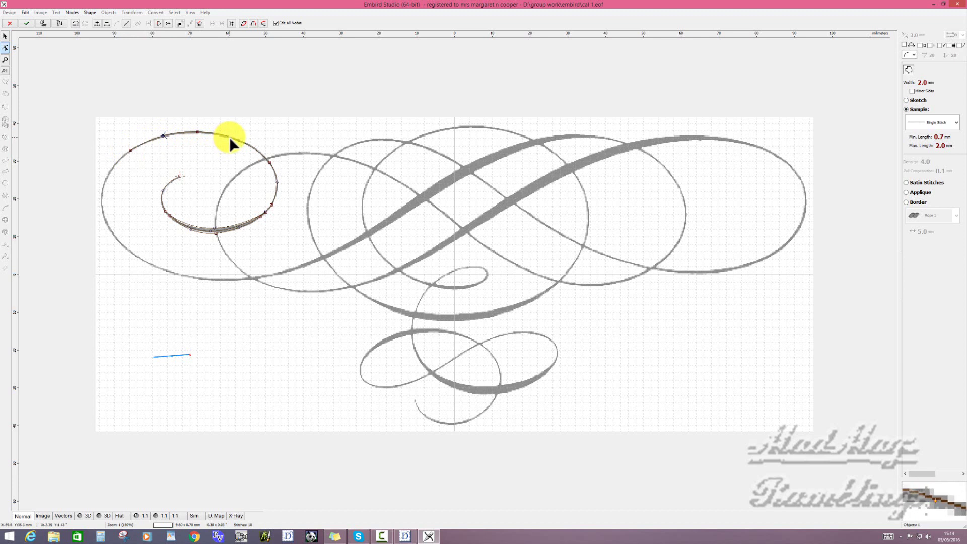
Continue the outline down the outer left side of the large spiral, adjusting its nodes and curves to follow the thin line
click(102, 194)
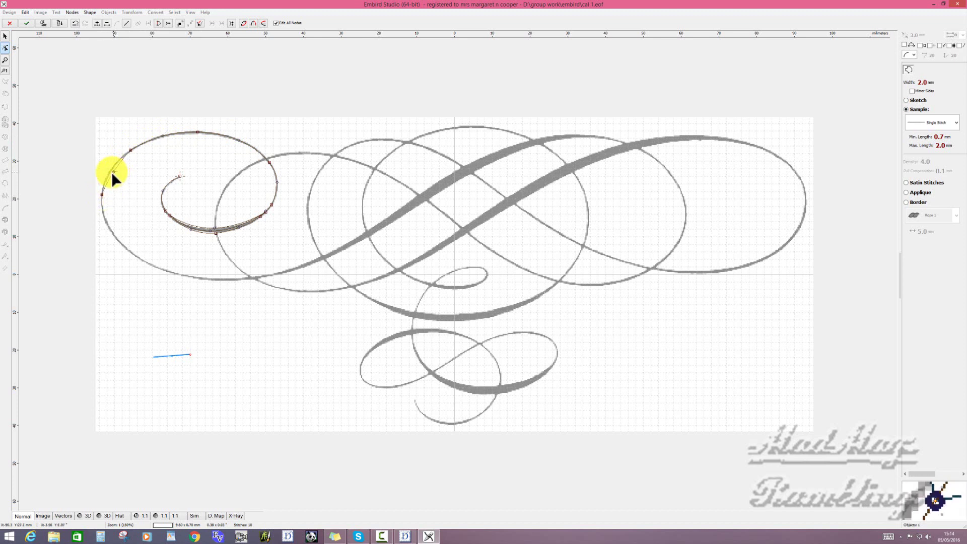
click(110, 171)
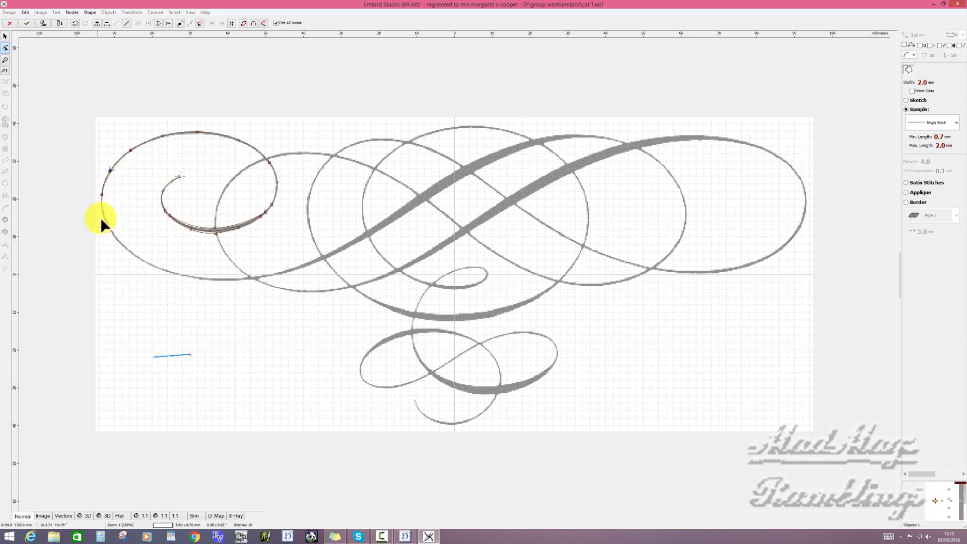
click(150, 263)
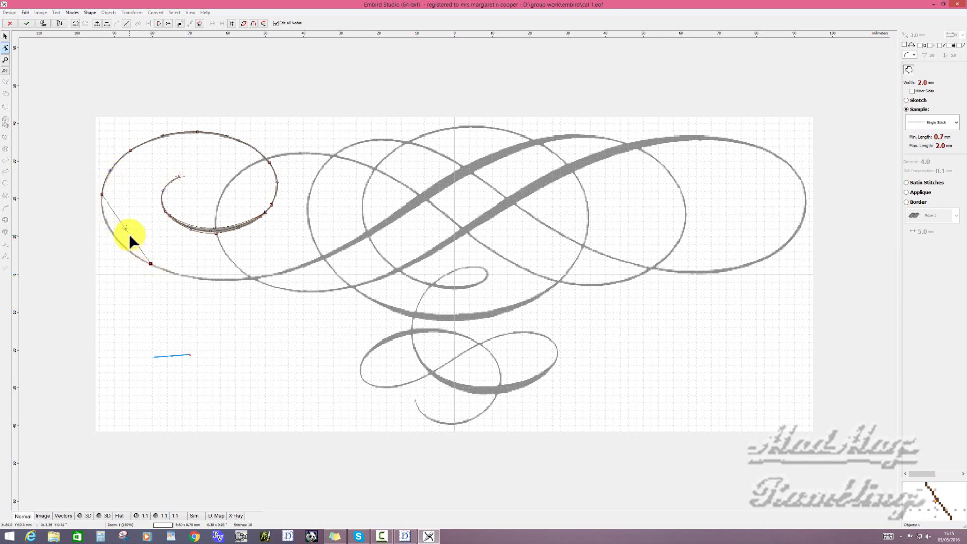
drag(126, 228, 116, 241)
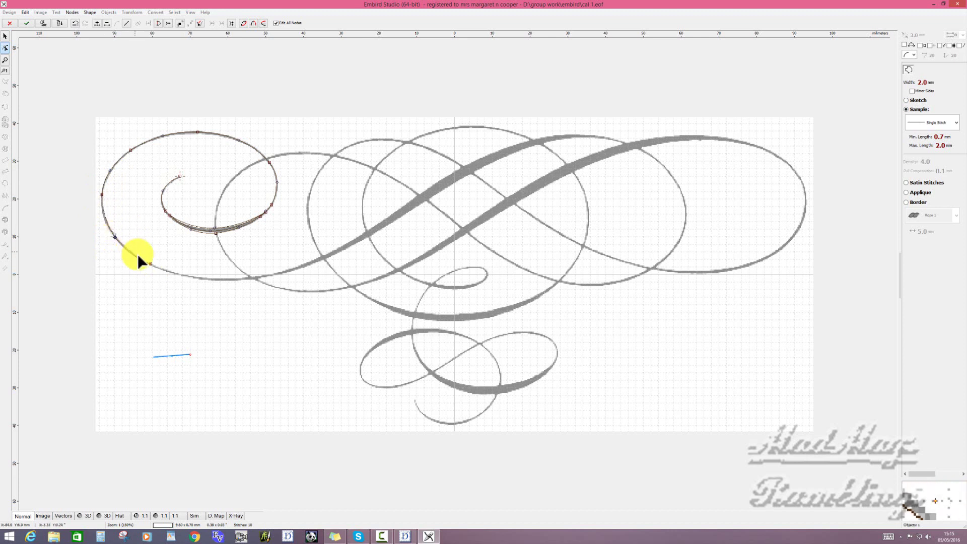
drag(150, 262, 137, 257)
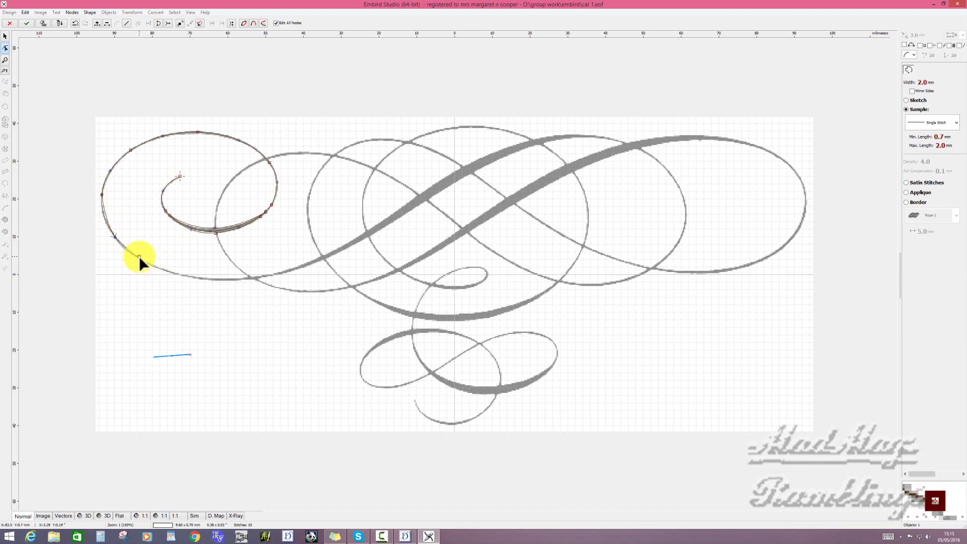
click(110, 228)
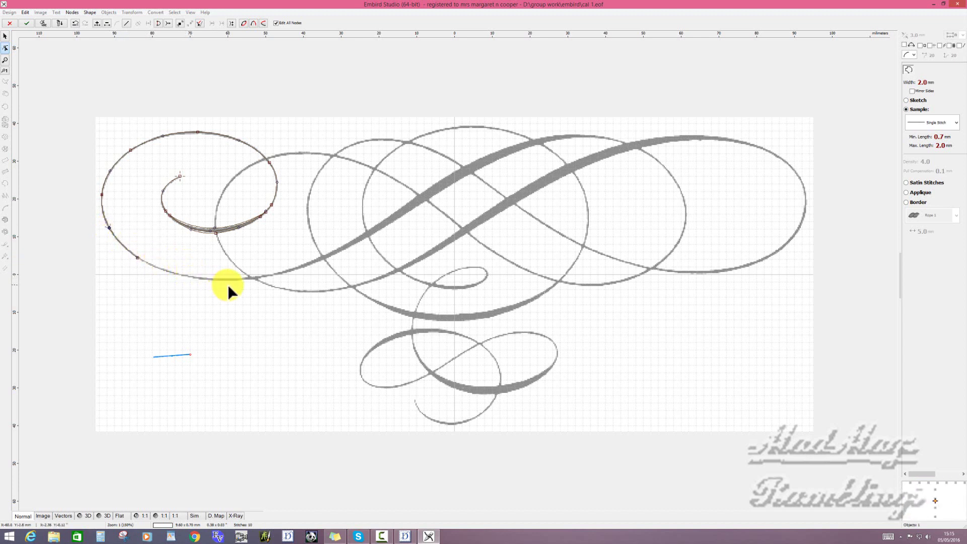
Trace along the spiral's underside and up the upper edge of the first thick diagonal stroke to its thin upper-right end
click(271, 274)
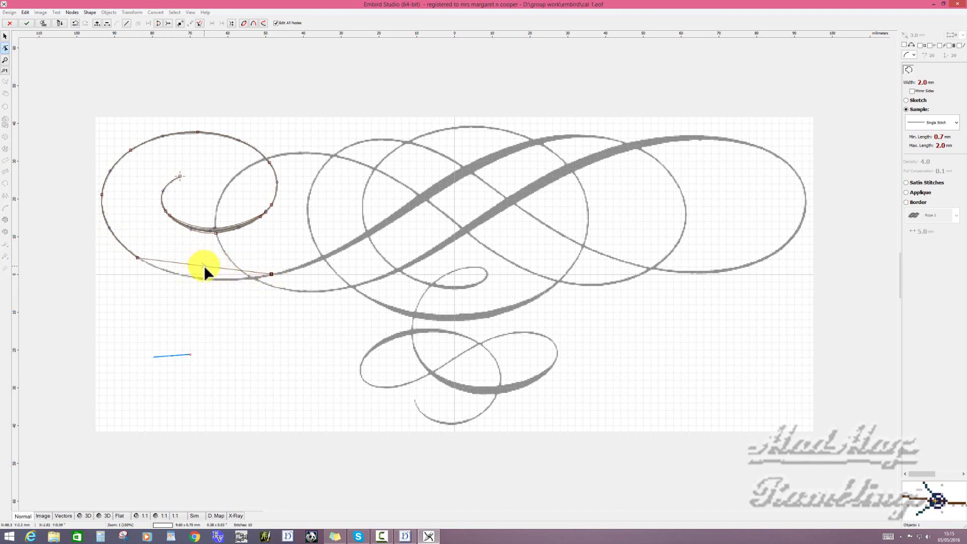
drag(204, 265, 204, 278)
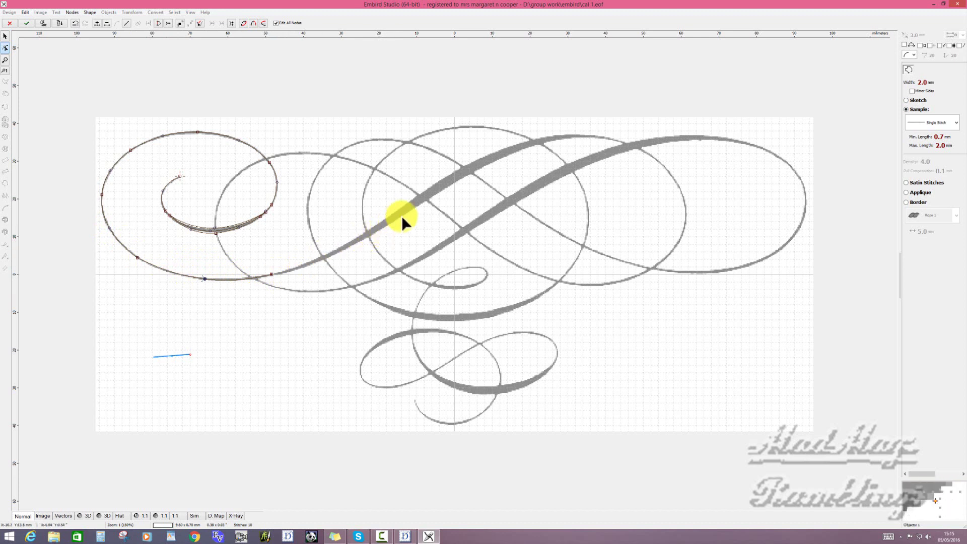
click(430, 185)
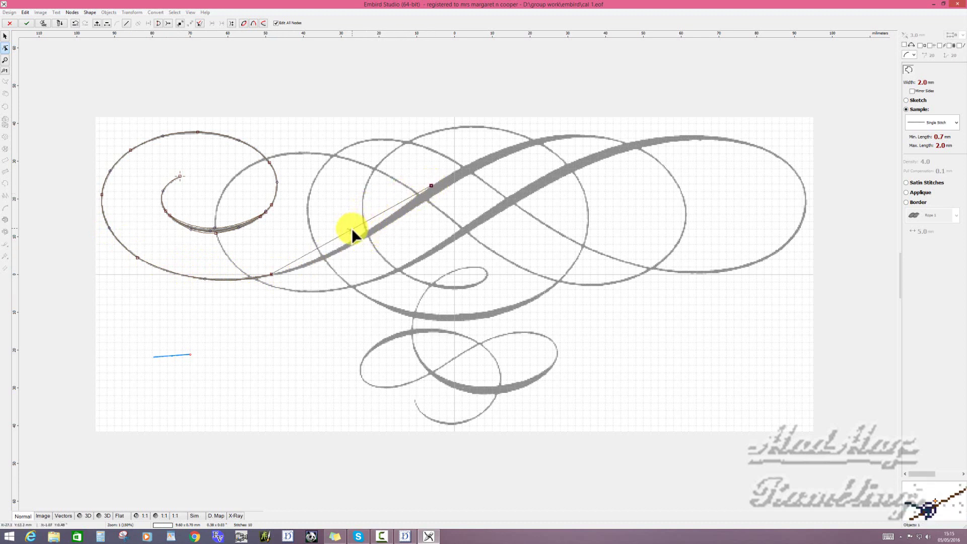
drag(351, 228, 352, 238)
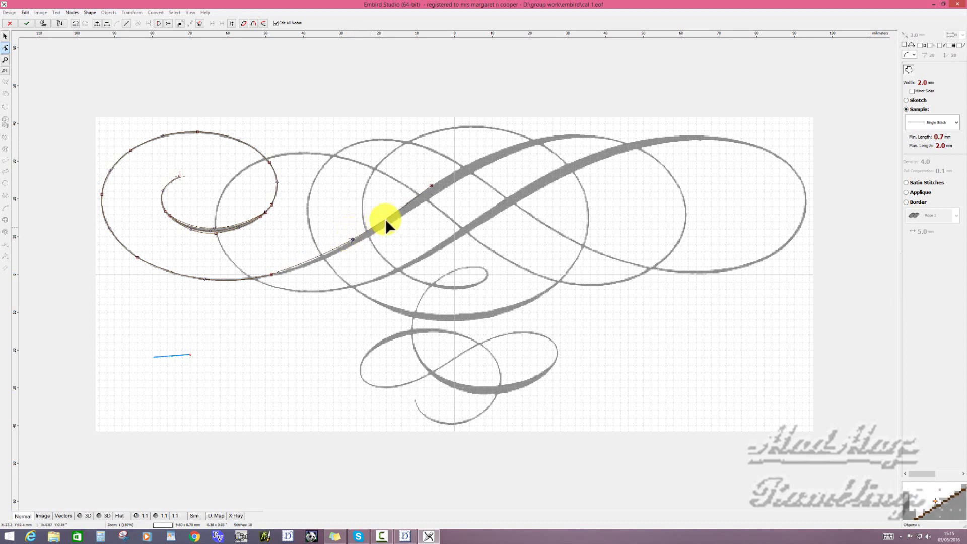
click(596, 136)
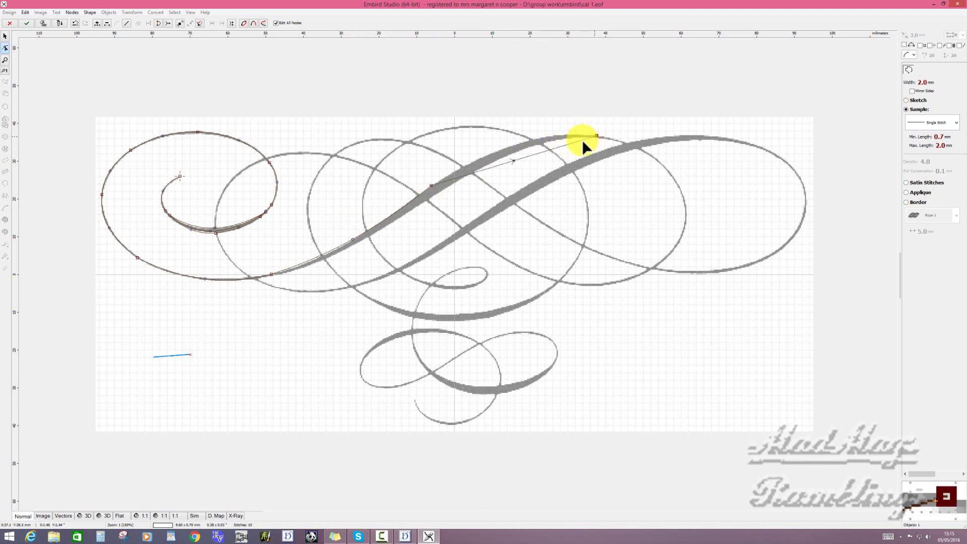
drag(514, 160, 508, 147)
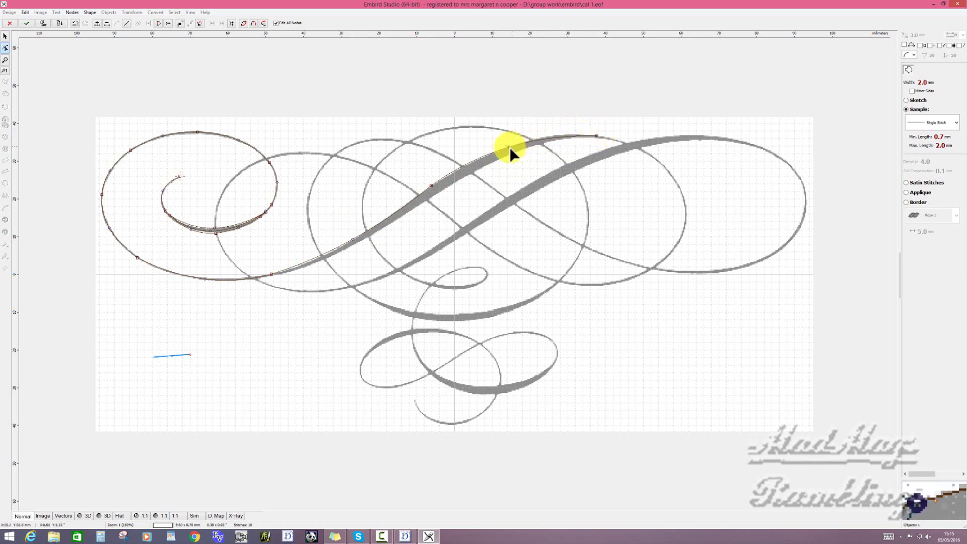
drag(508, 147, 521, 142)
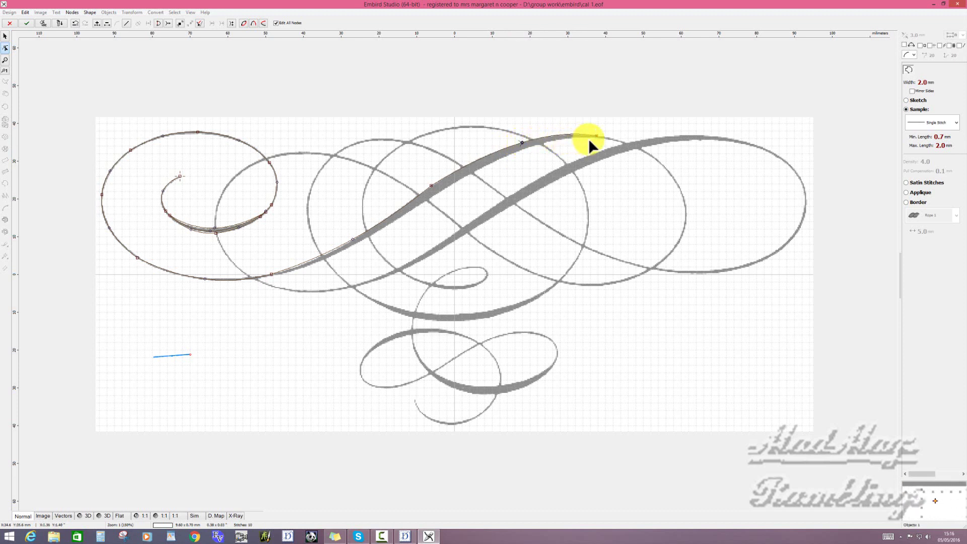
Trace back along the lower edge of the first thick diagonal stroke to its thin lower-left end
click(479, 167)
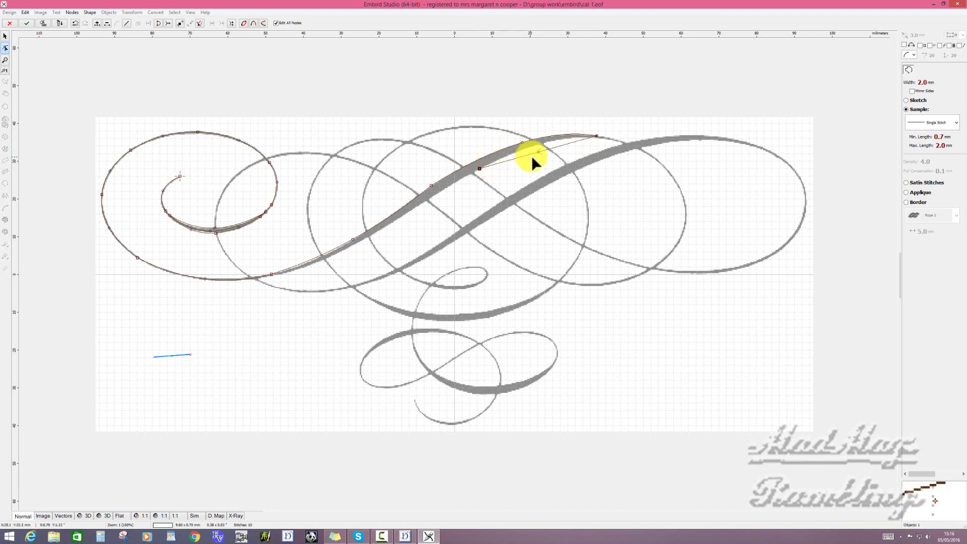
click(547, 146)
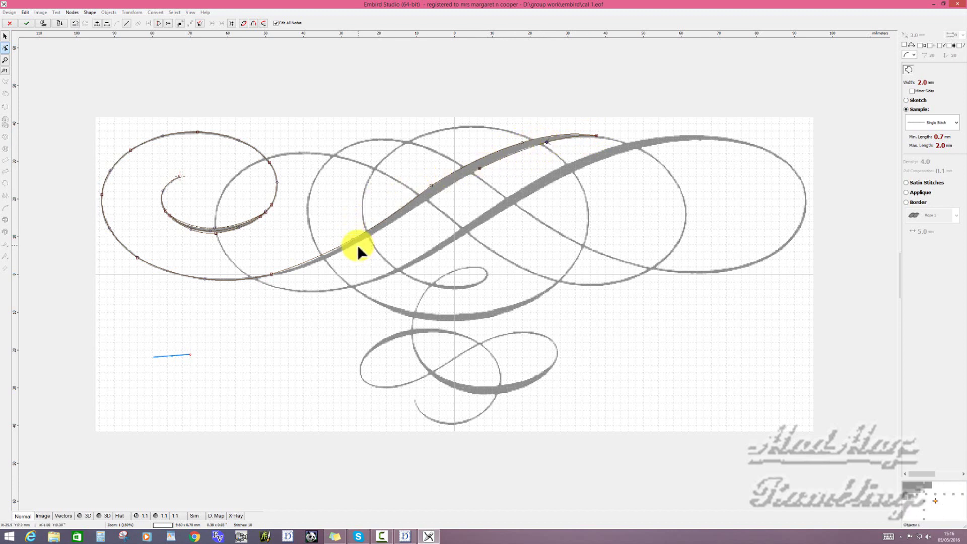
click(356, 244)
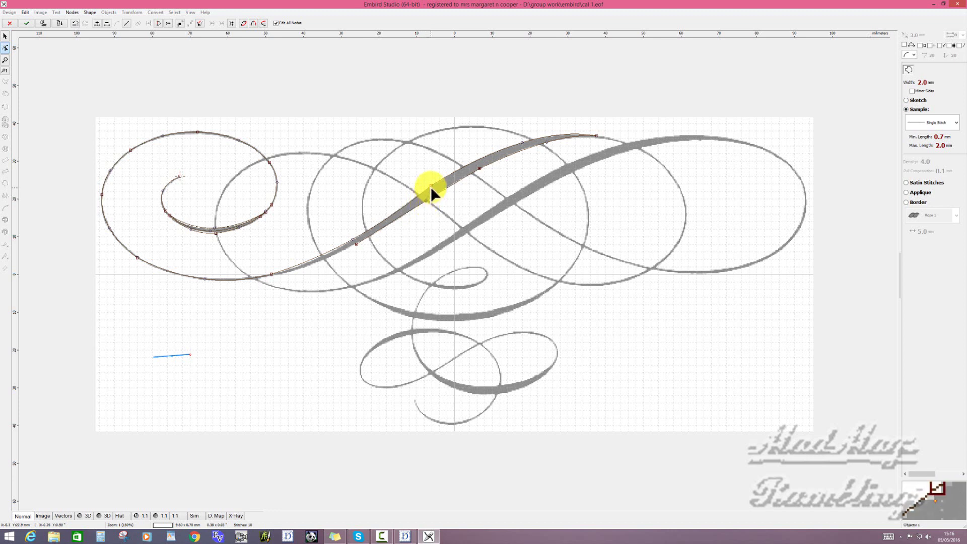
click(420, 194)
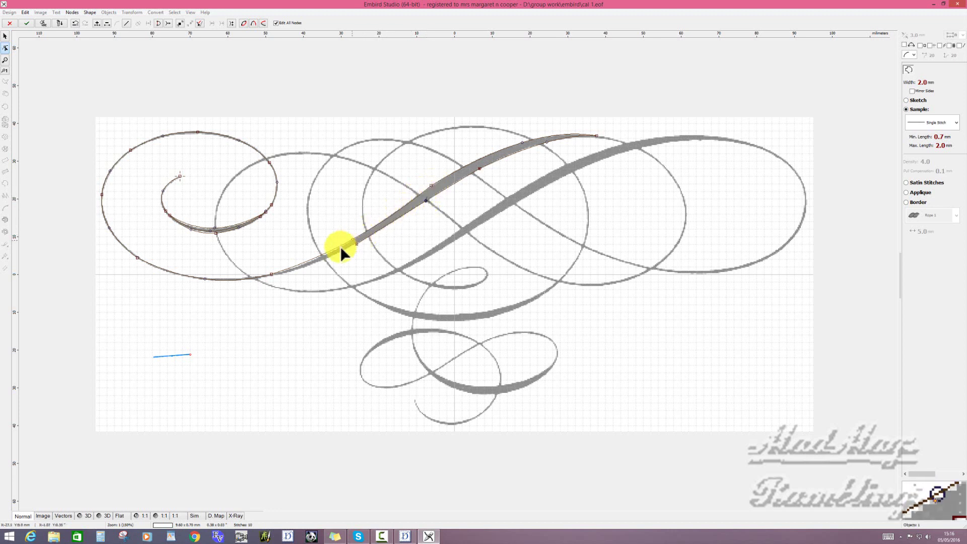
click(276, 270)
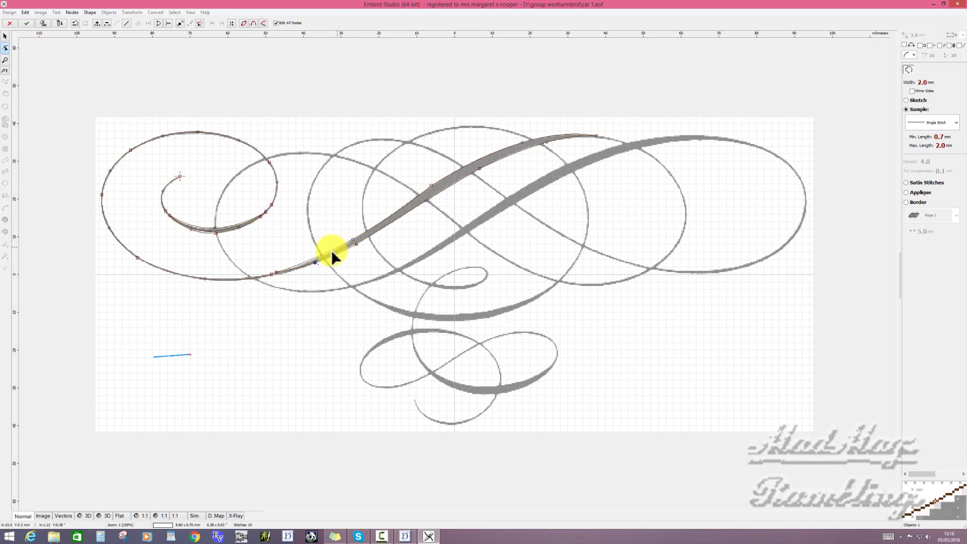
Trace a third pass through the middle of the thick diagonal stroke to its upper-right end, generate the outline's stitches and deselect it
click(365, 236)
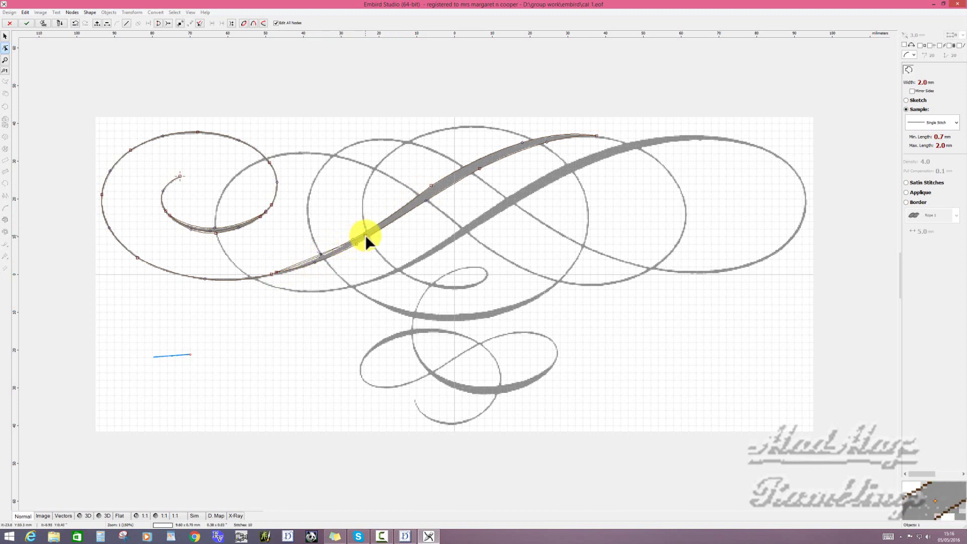
click(325, 255)
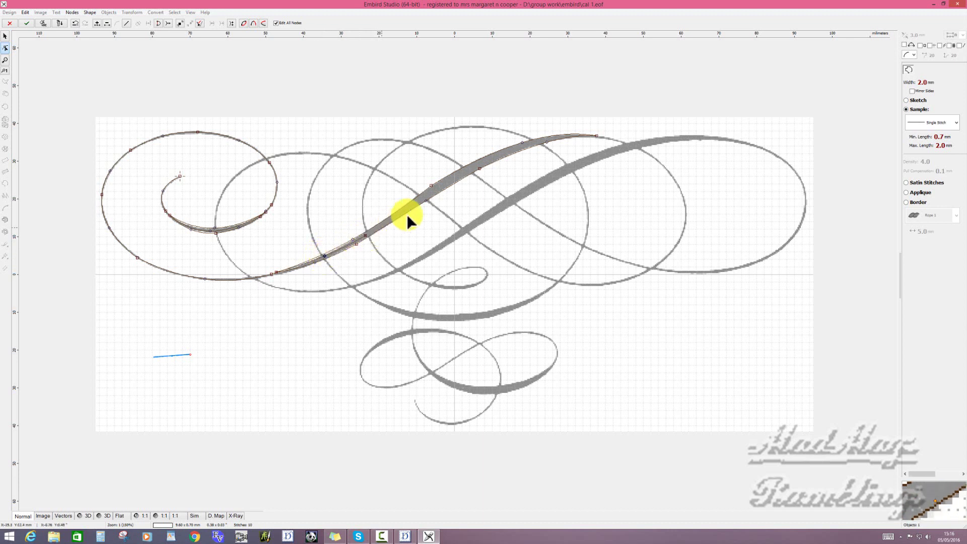
click(451, 179)
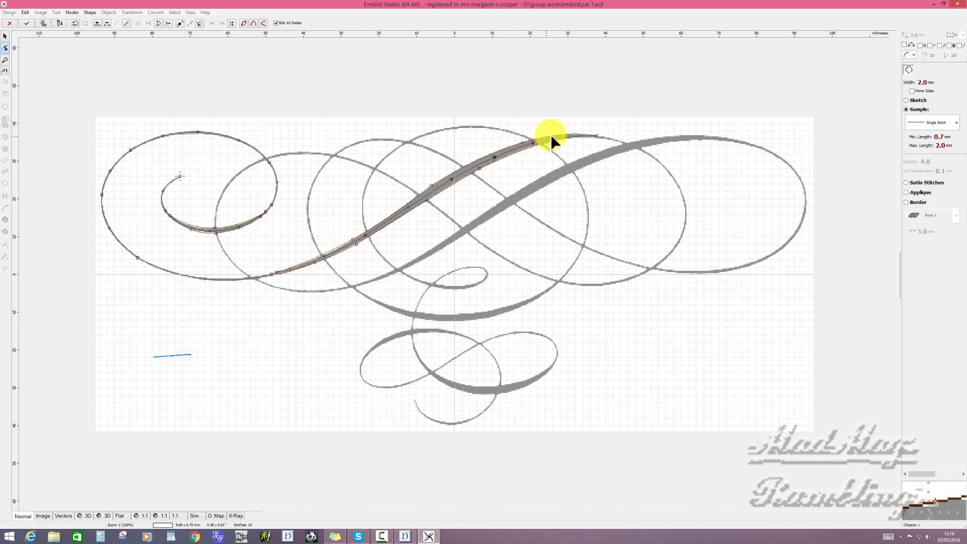
click(607, 137)
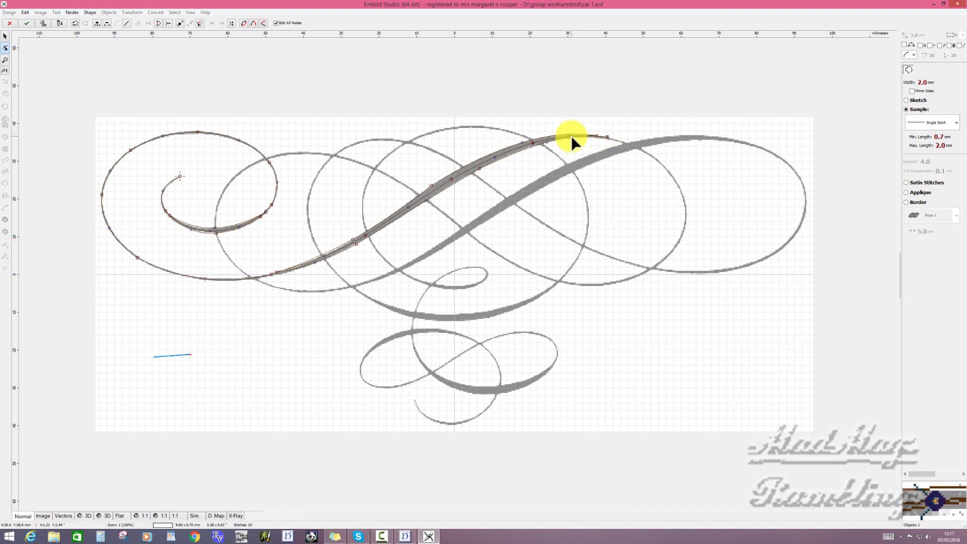
right_click(603, 136)
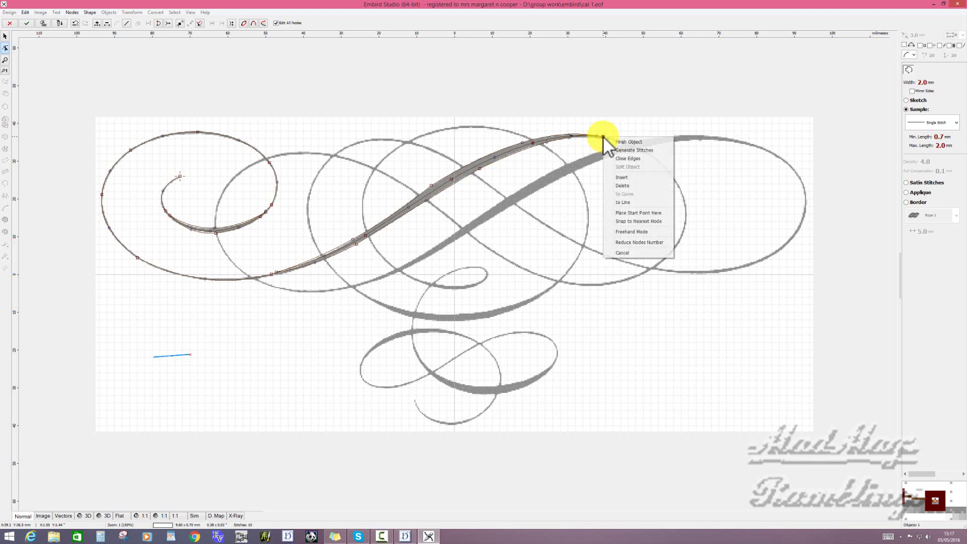
click(626, 150)
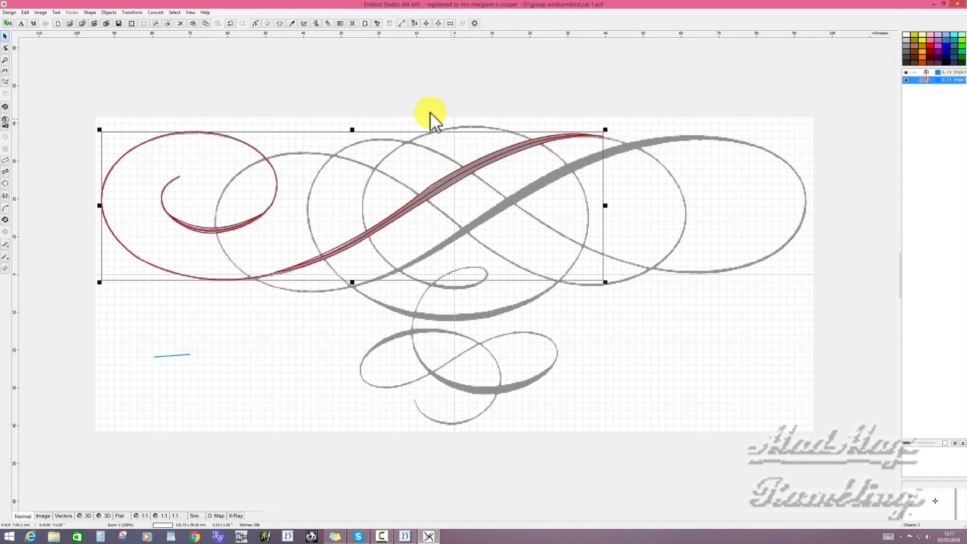
click(397, 122)
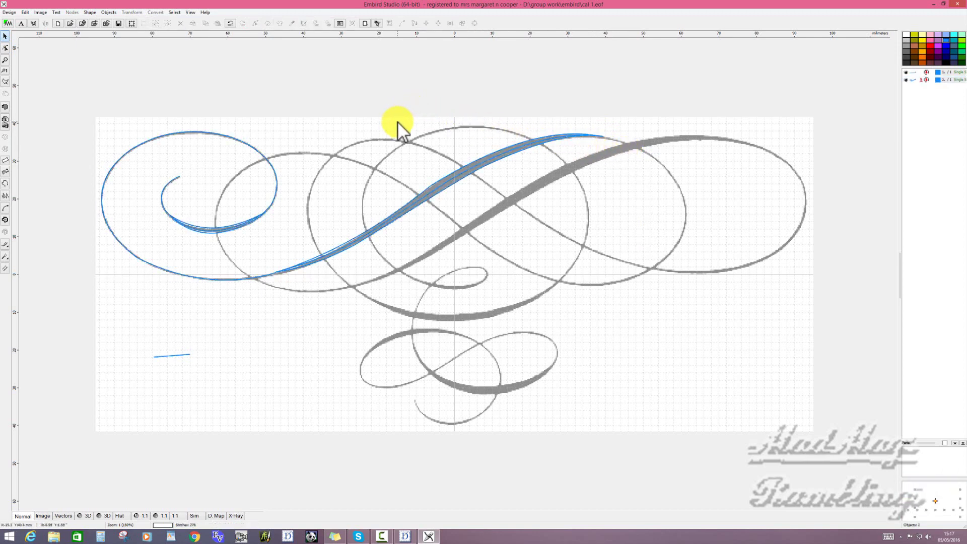
Examine the stitched spiral and diagonal stroke in the 3D and 1:1 previews, and return to the Normal view
click(92, 516)
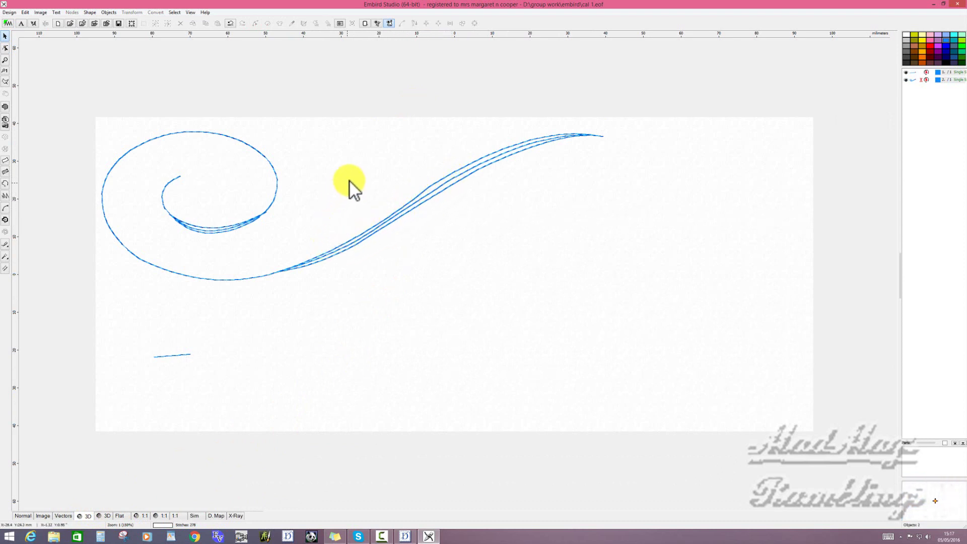
scroll(351, 179, down, 1)
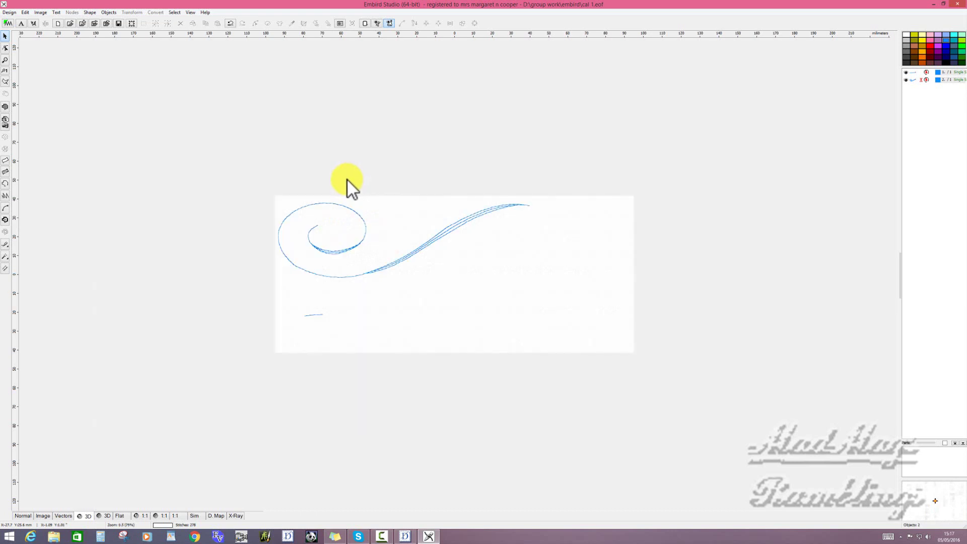
click(144, 516)
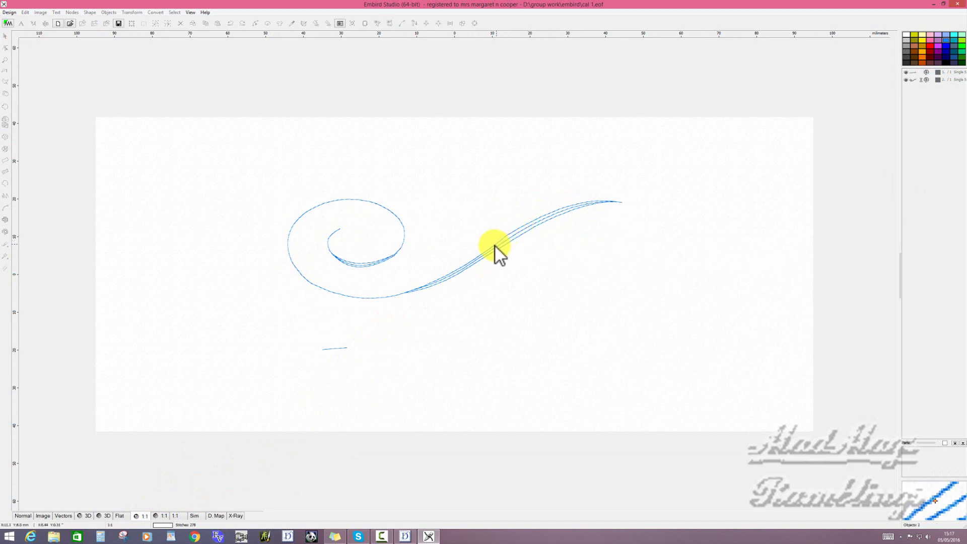
click(22, 515)
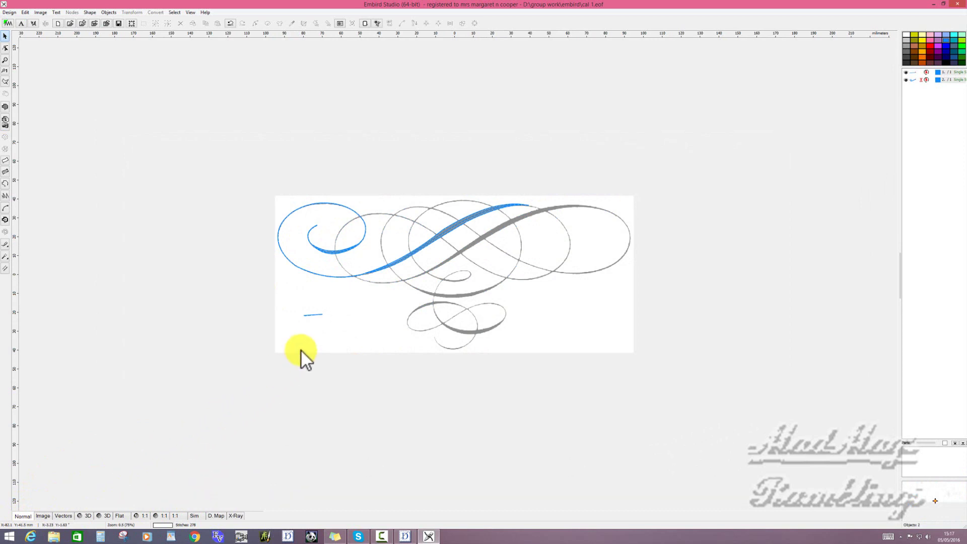
Open the blue spiral outline for node editing and shift the middle upper-edge node of the thick diagonal stroke toward its lower-left end
click(452, 224)
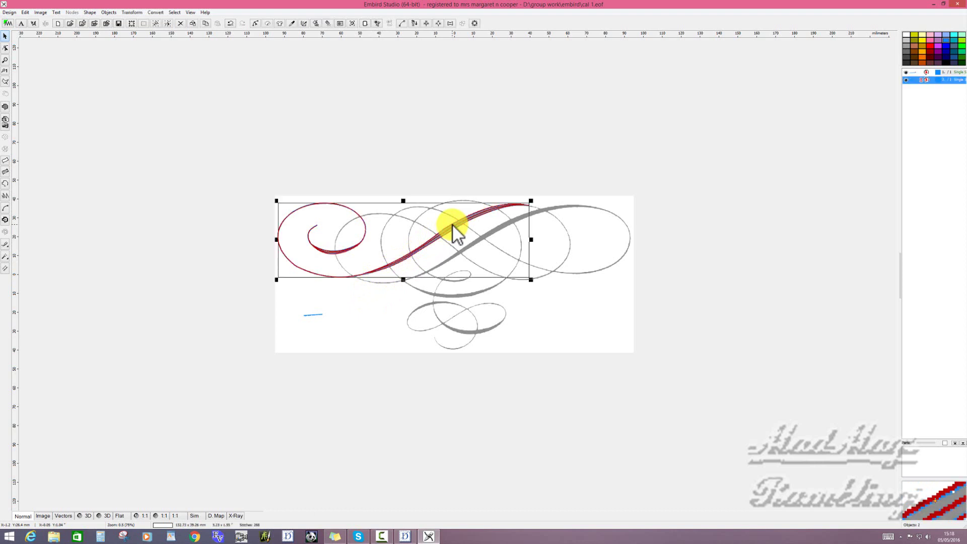
right_click(452, 225)
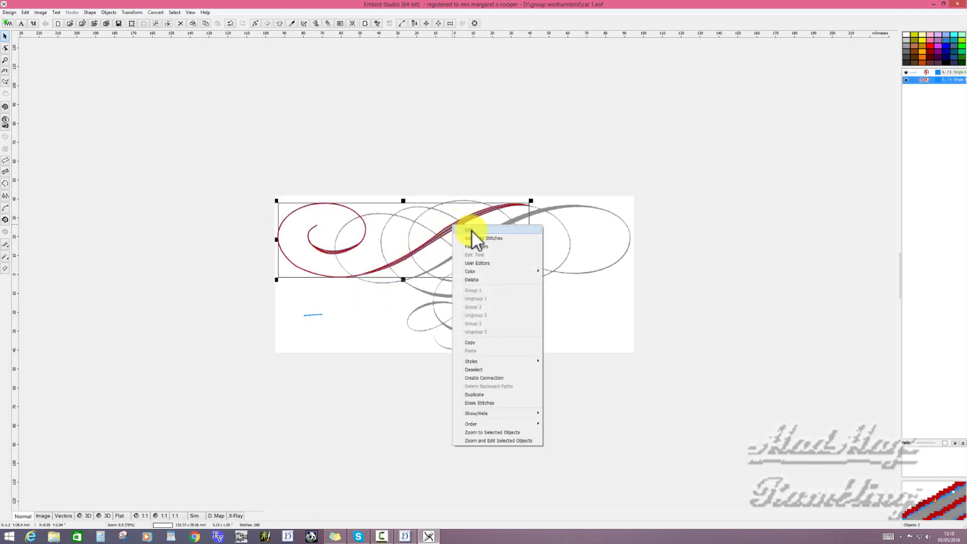
click(472, 229)
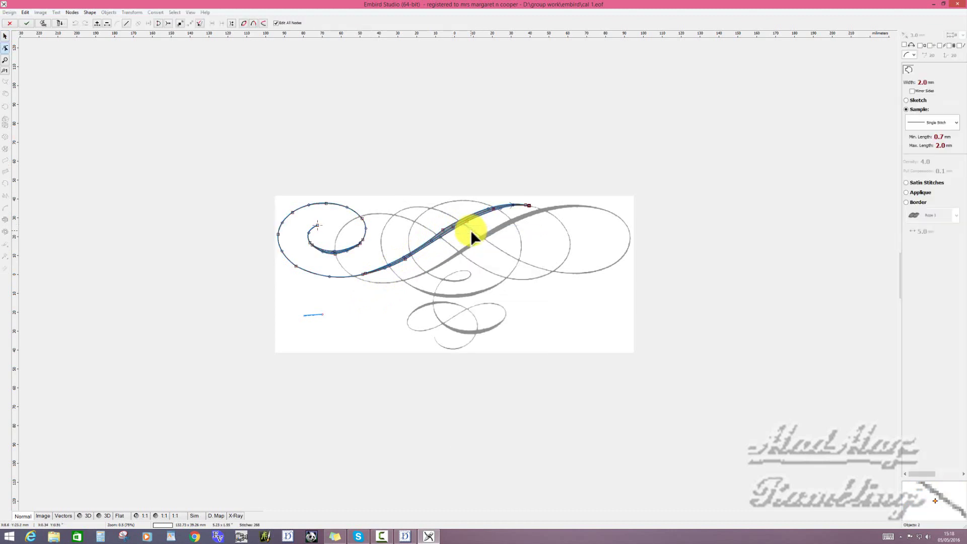
click(443, 229)
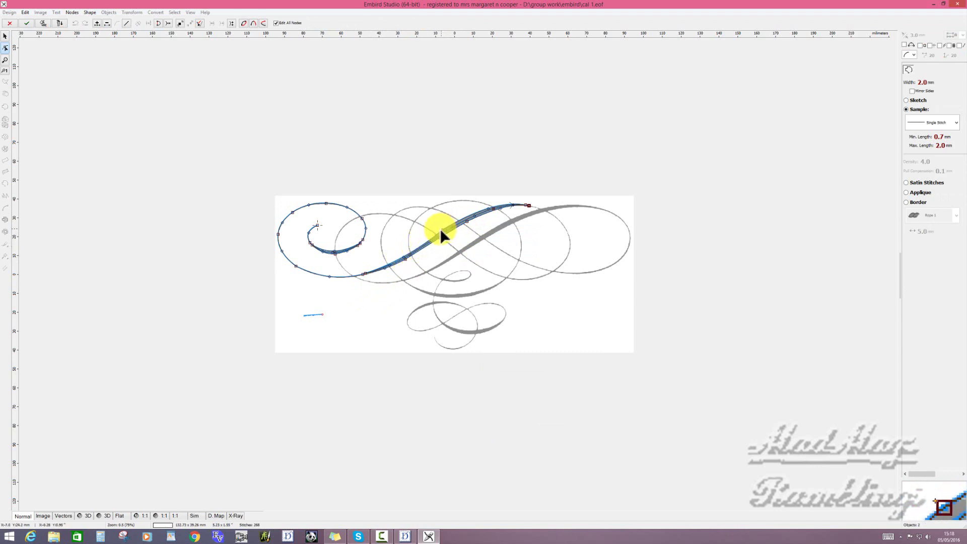
drag(442, 230, 433, 234)
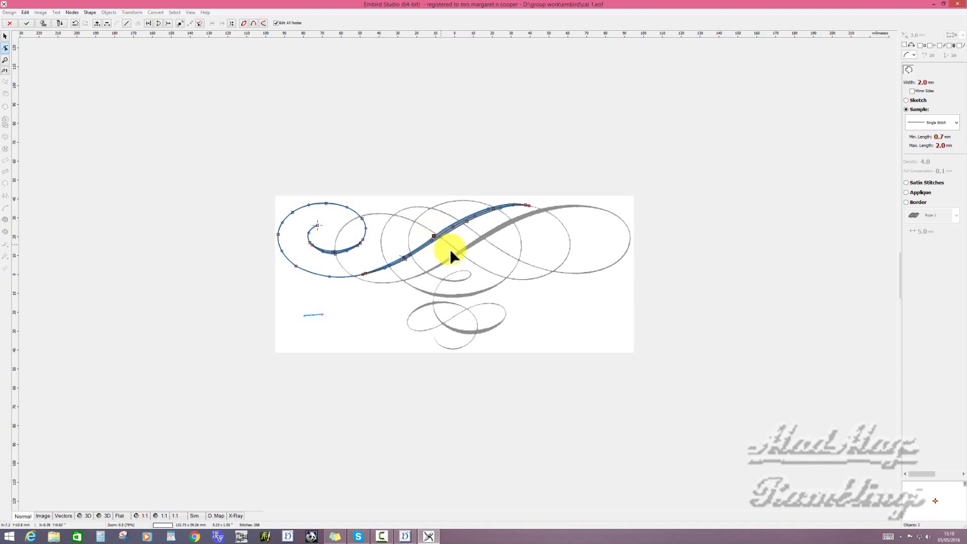
Fine-tune the two upper-edge nodes on the lower half of the thick diagonal stroke
scroll(449, 249, up, 1)
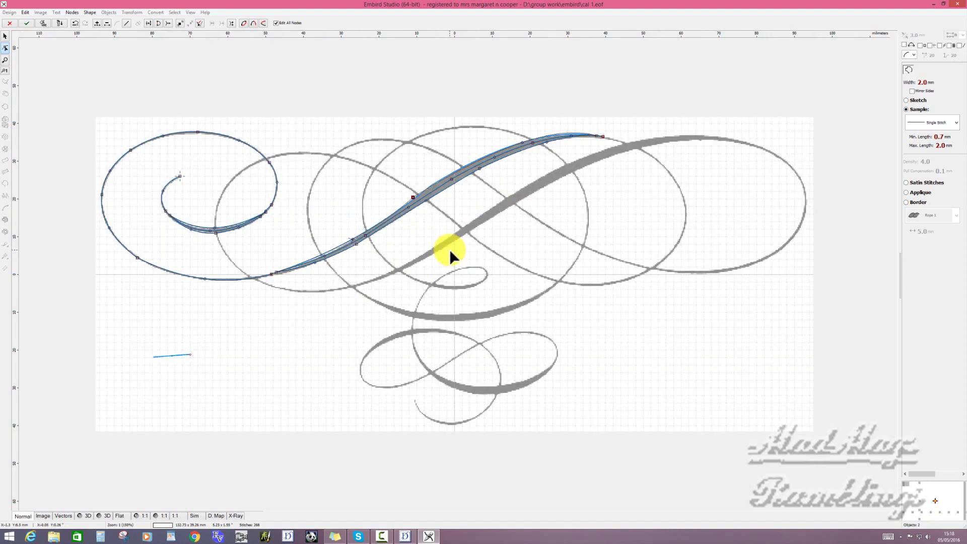
scroll(449, 249, up, 1)
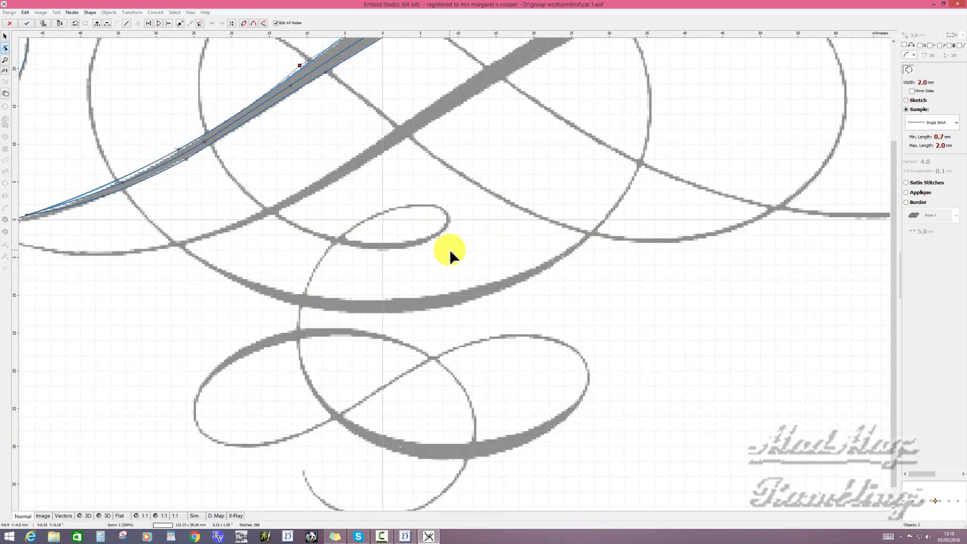
scroll(449, 249, down, 1)
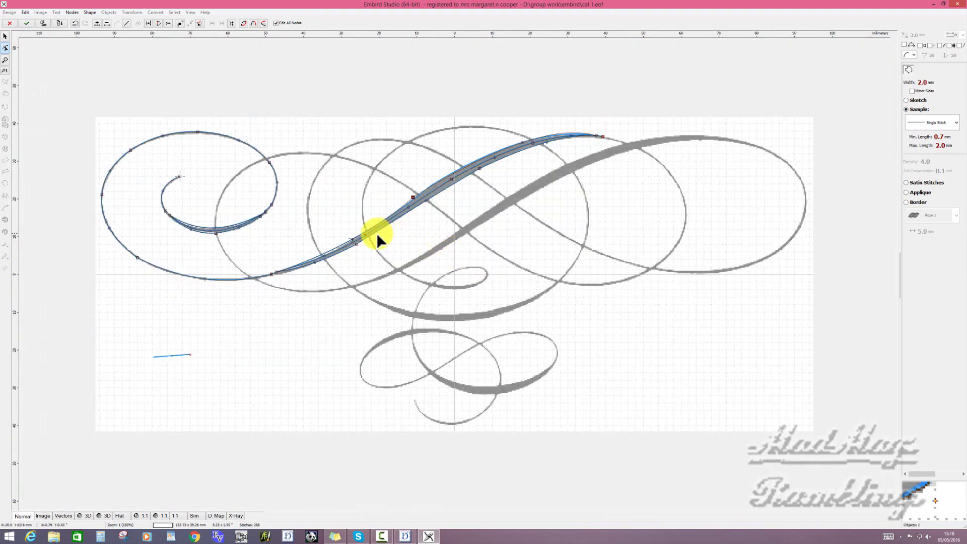
click(352, 238)
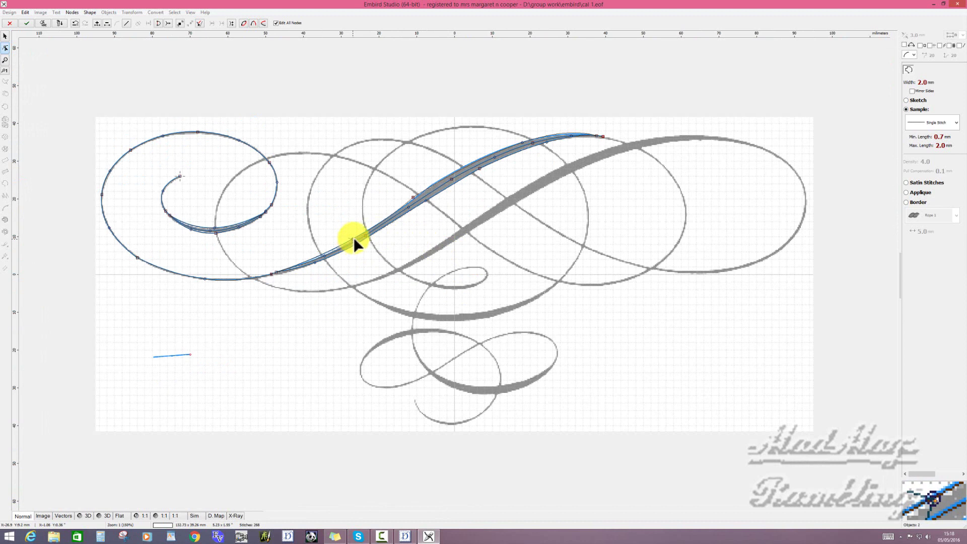
click(414, 196)
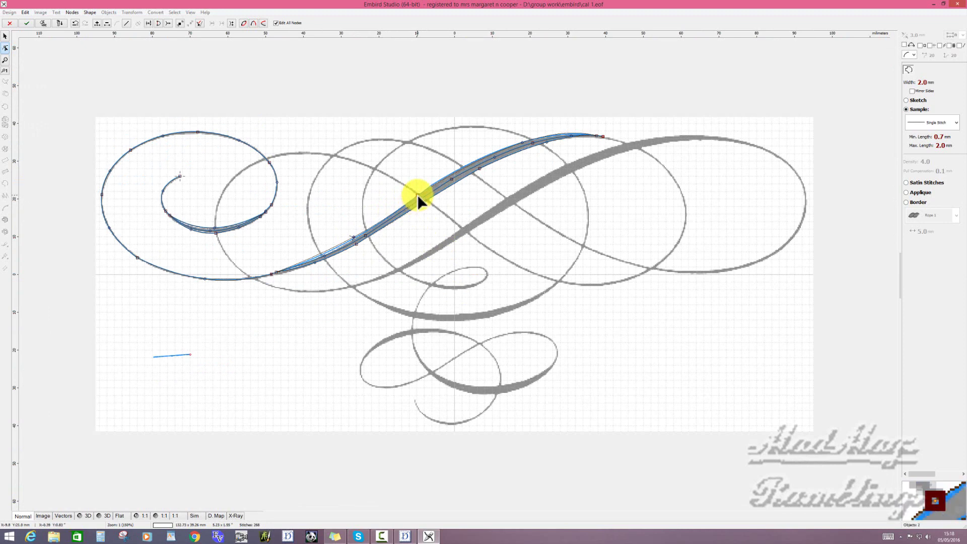
click(418, 194)
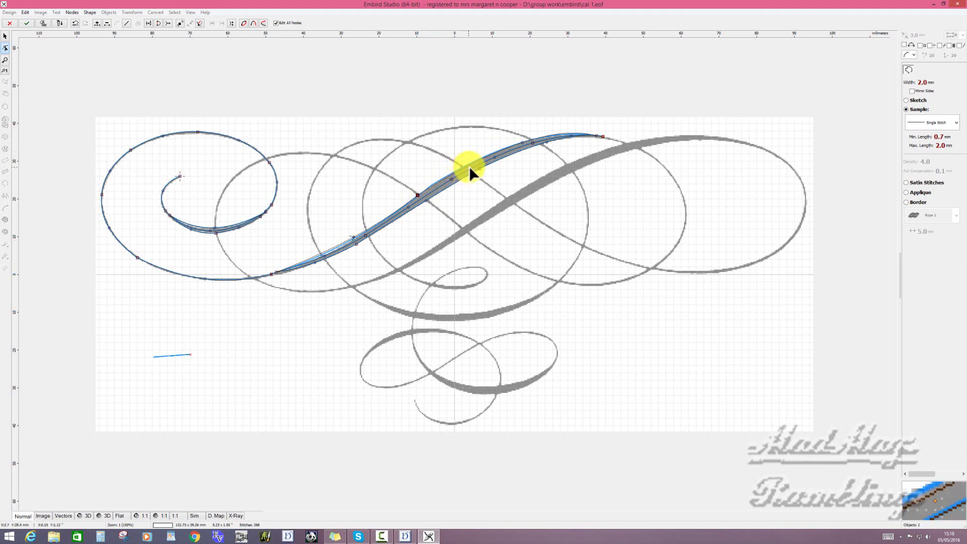
Change the outline from the Single Stitch sample to Sketch, generate its stitches and check them in the 3D preview
click(956, 124)
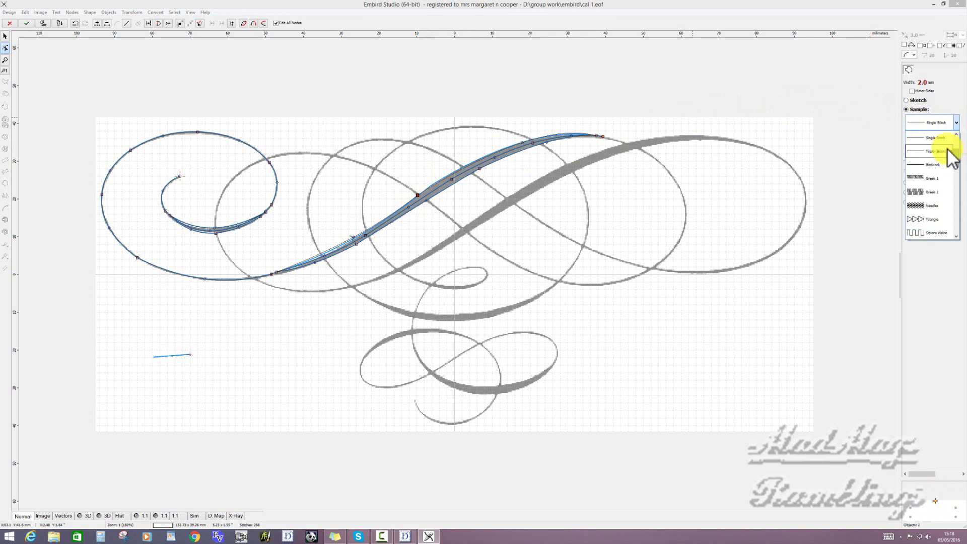
click(906, 99)
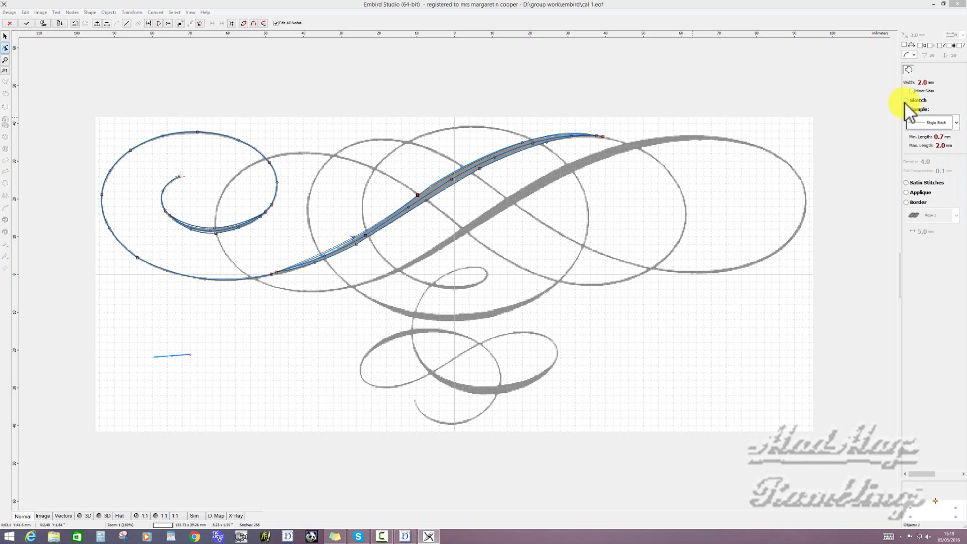
click(910, 101)
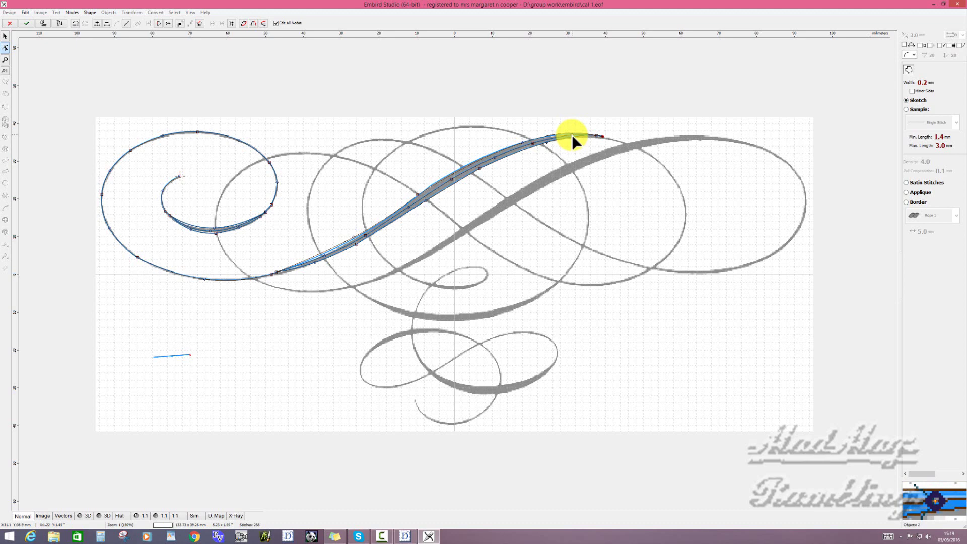
right_click(571, 134)
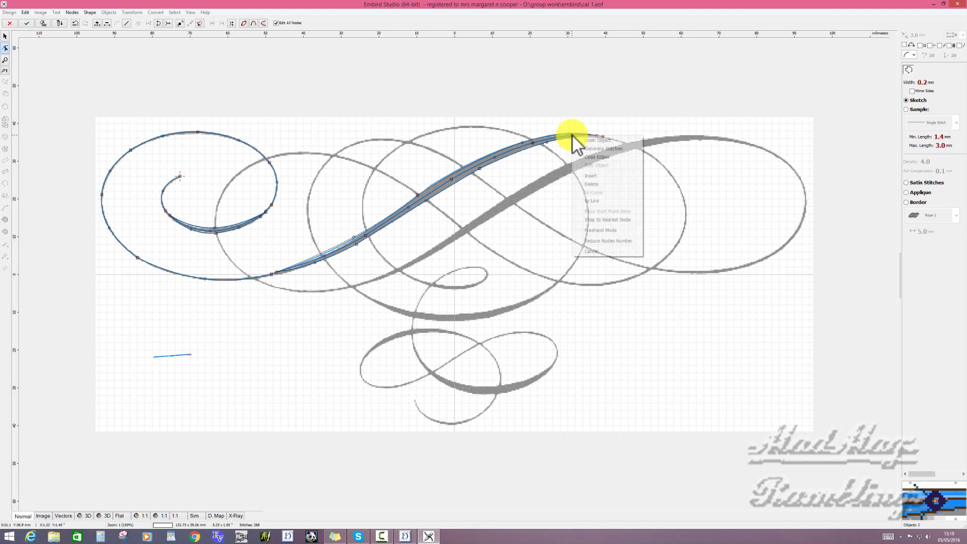
click(597, 148)
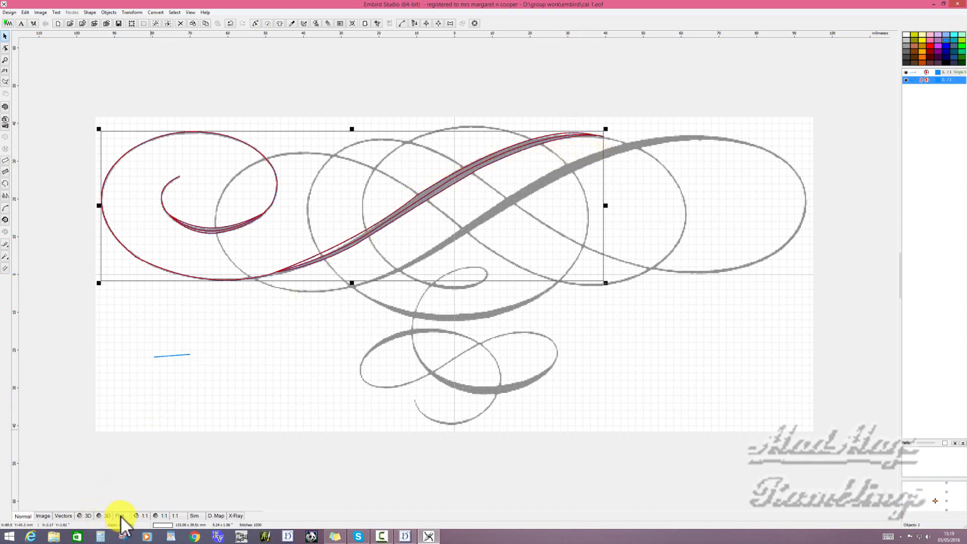
click(86, 516)
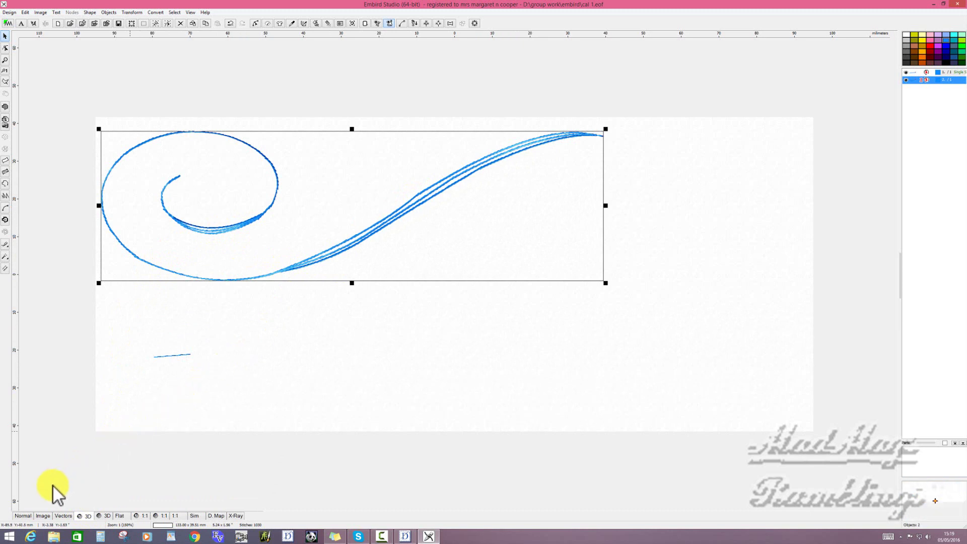
click(23, 515)
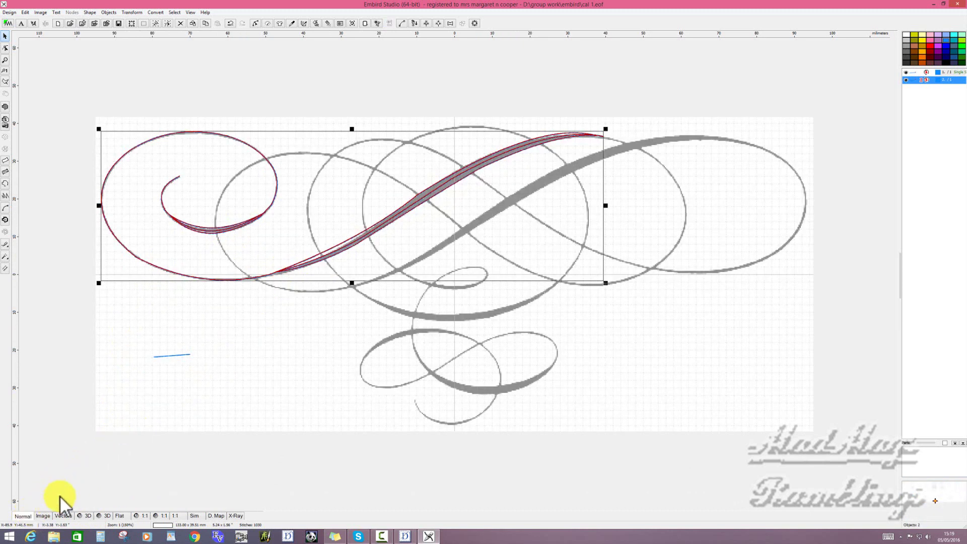
Insert extra nodes along the upper edge of the diagonal stroke's lower half and regenerate the outline's stitches
right_click(456, 171)
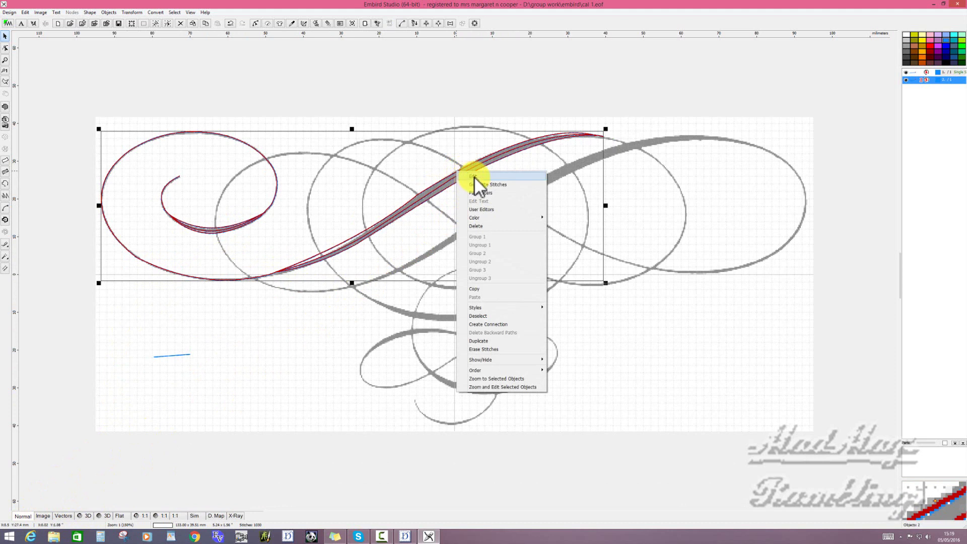
click(474, 176)
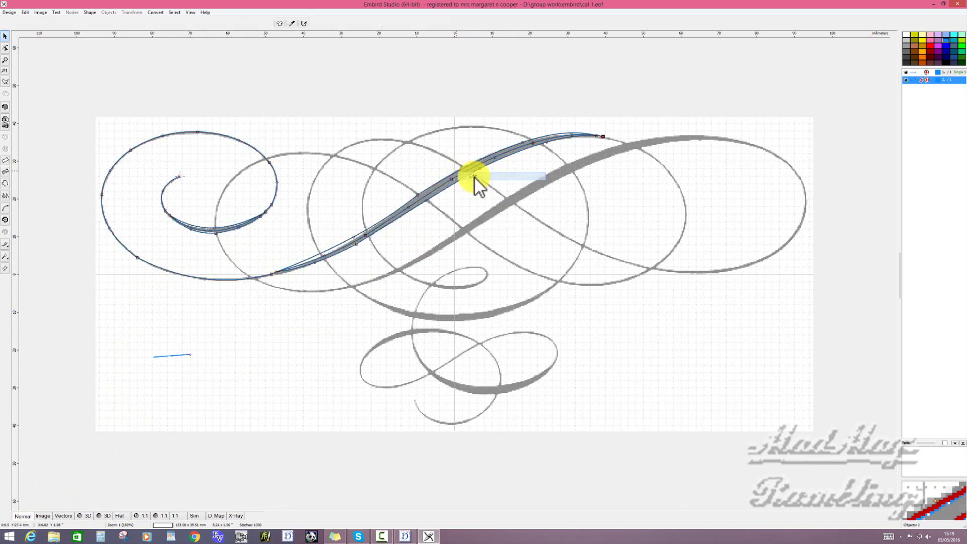
right_click(418, 195)
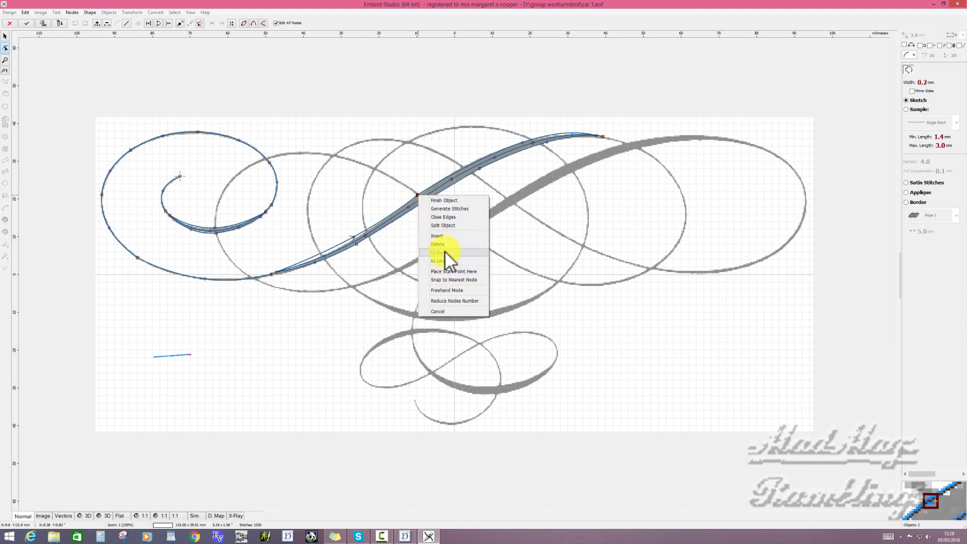
click(450, 235)
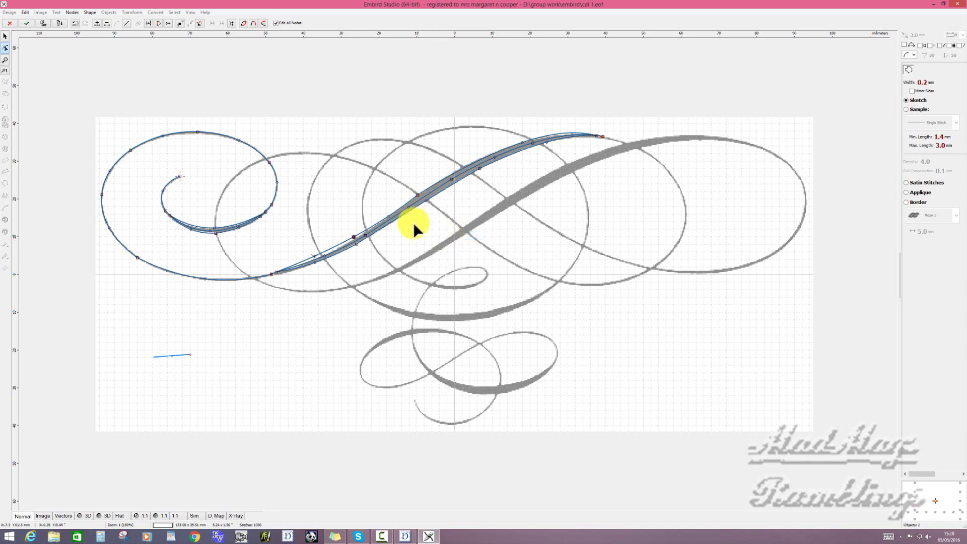
click(387, 216)
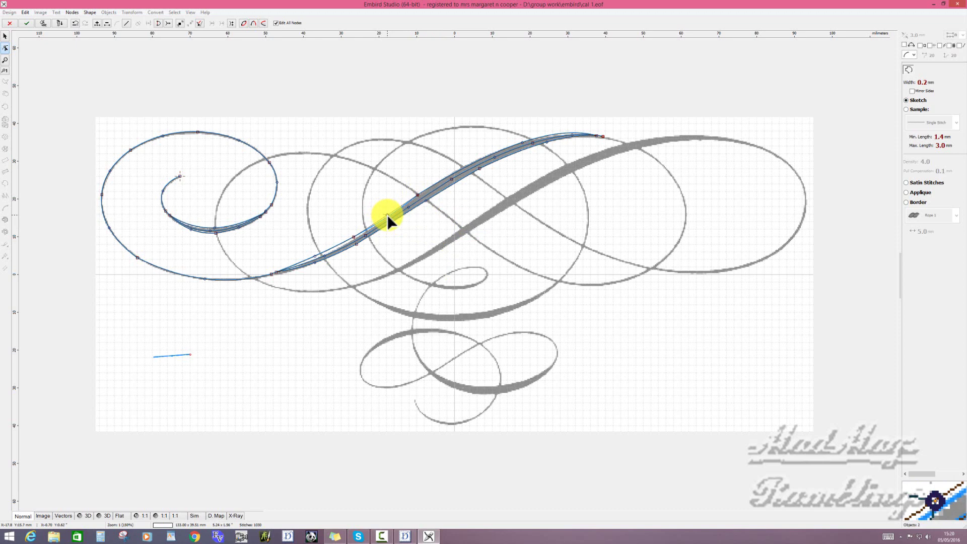
right_click(387, 215)
click(418, 229)
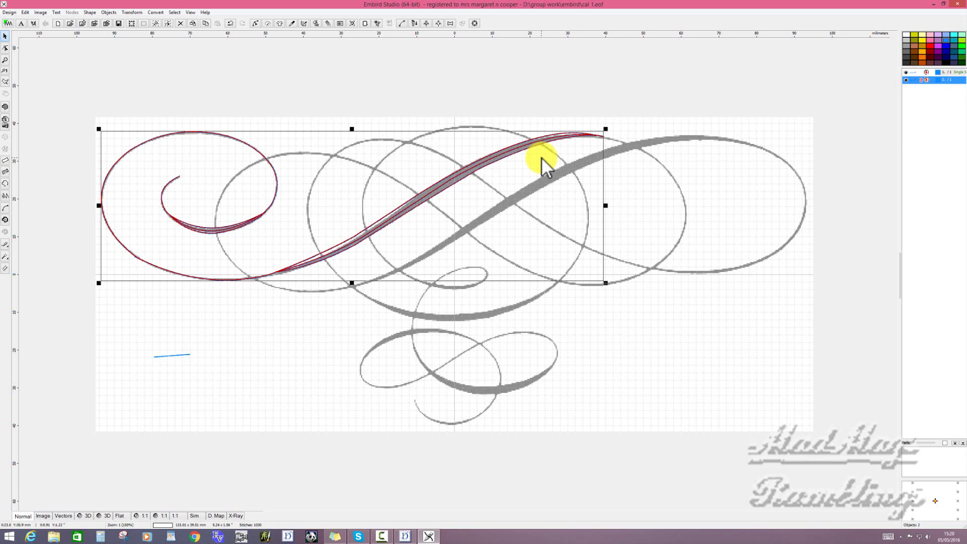
Deselect the outline, examine the stitched design in the 1:1 preview and return to the Normal view
click(465, 309)
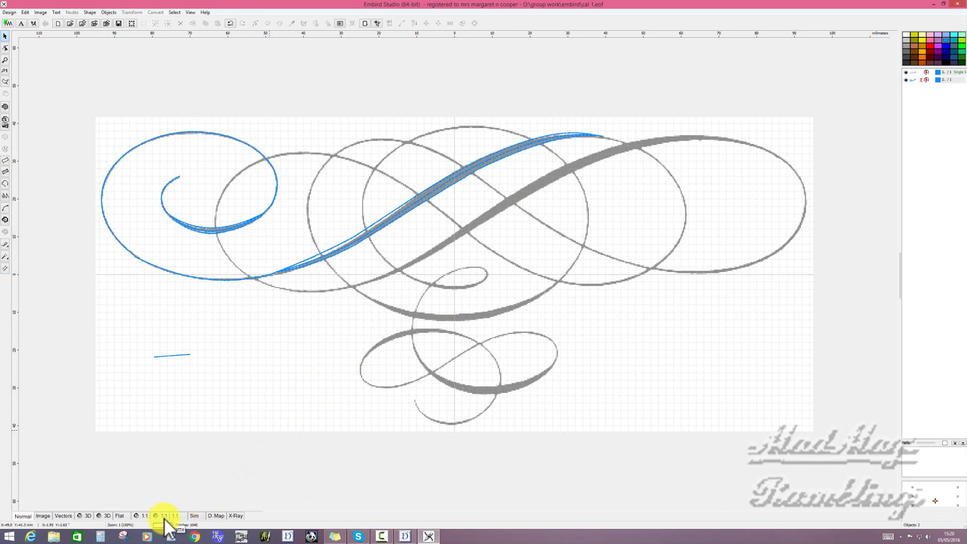
click(146, 516)
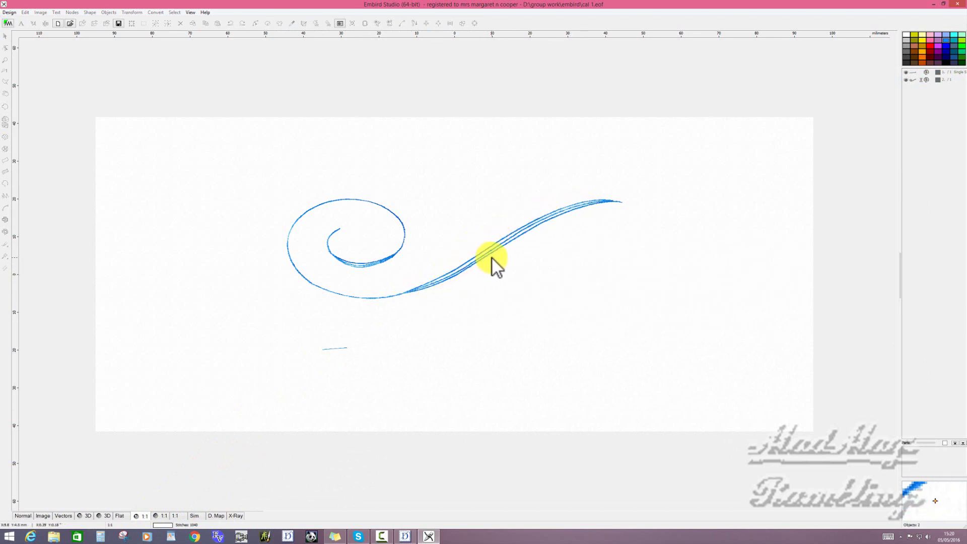
click(20, 514)
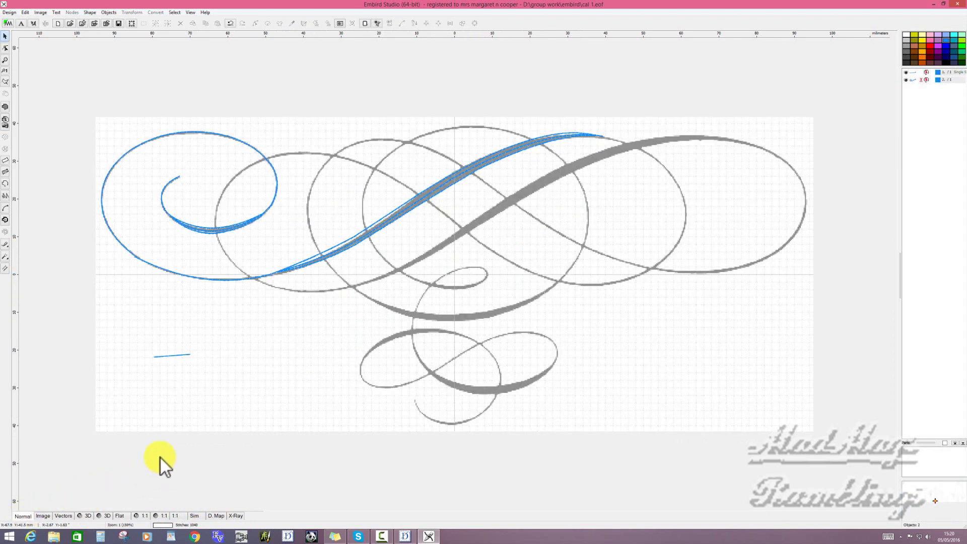
Reopen the spiral and diagonal outline for node editing, regenerate its stitches and deselect it
click(370, 231)
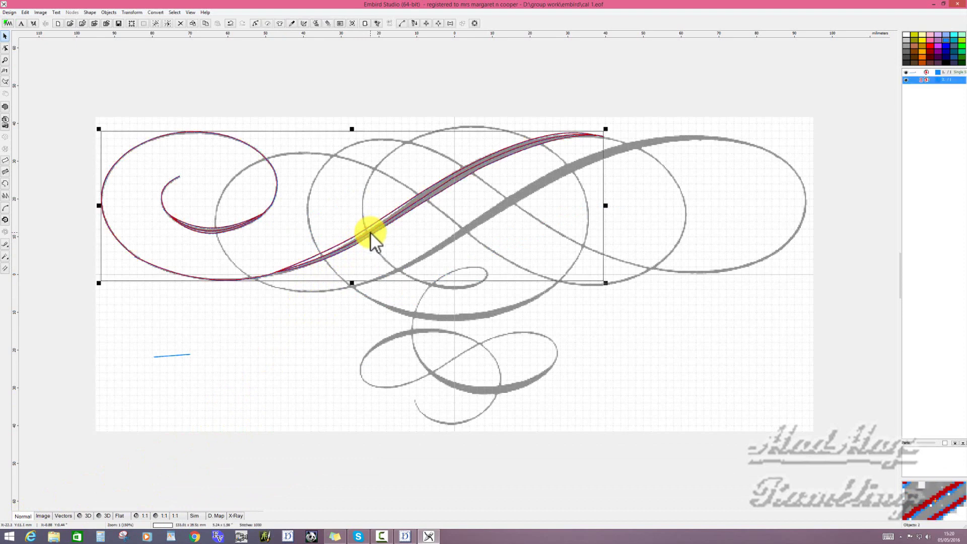
right_click(370, 232)
click(386, 237)
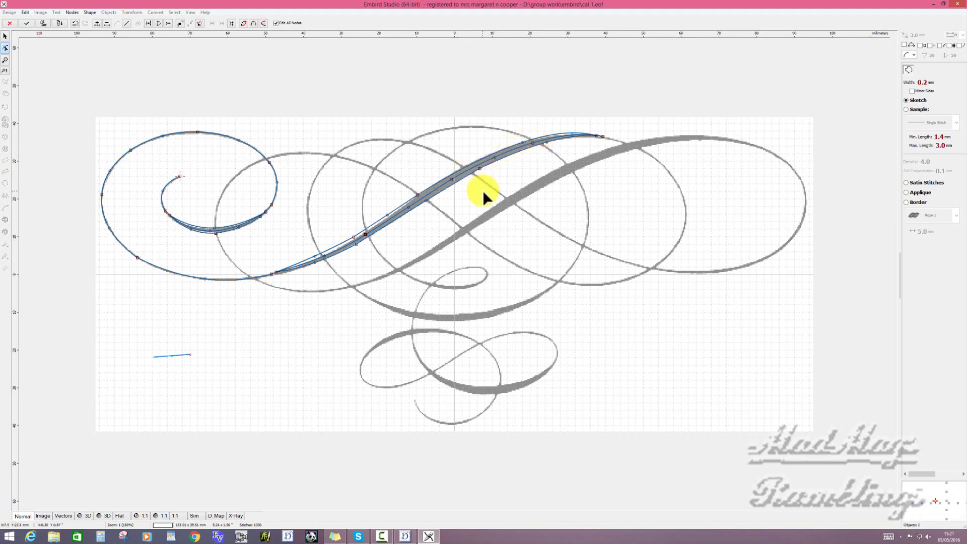
right_click(409, 205)
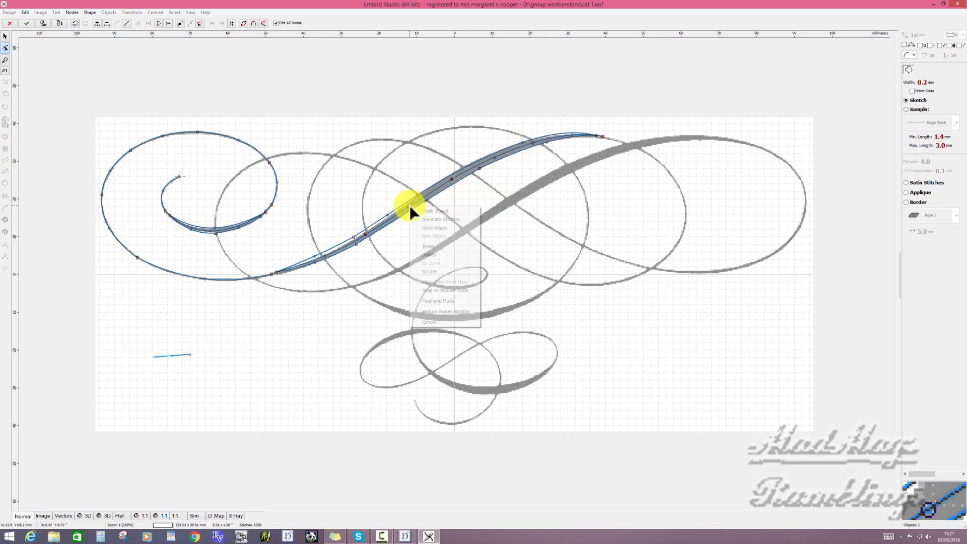
click(443, 218)
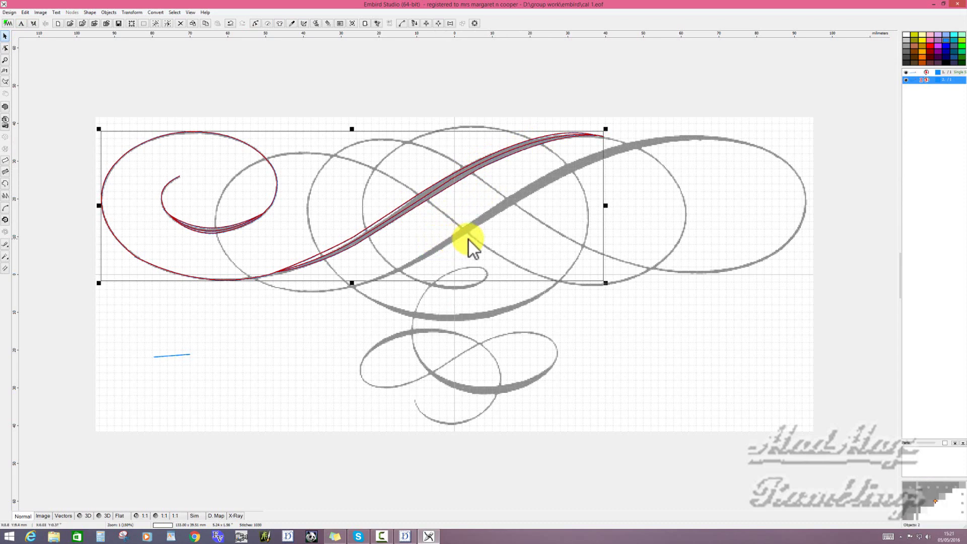
click(636, 240)
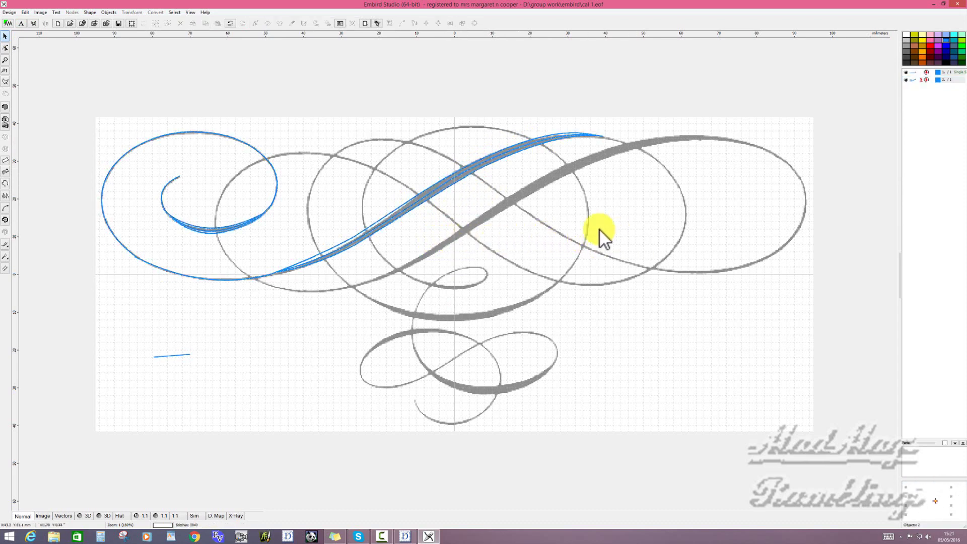
Turn on Hold Parameters for New Objects from the spiral and diagonal outline's parameters, regenerate its stitches and deselect it
click(461, 182)
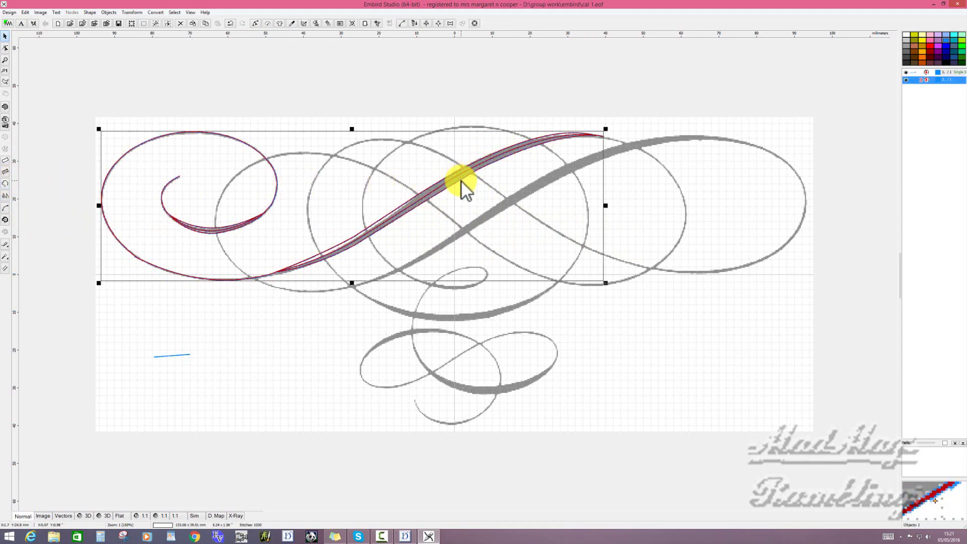
right_click(461, 183)
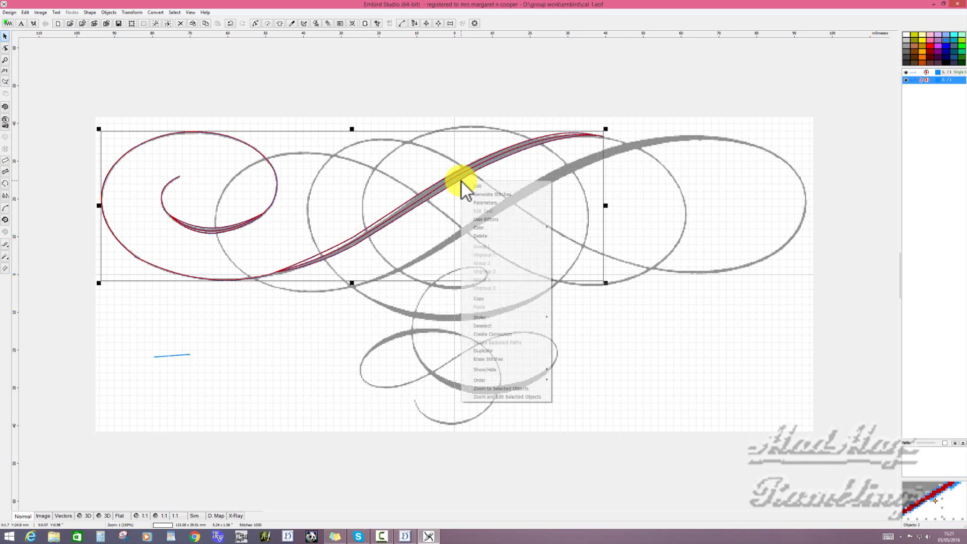
click(499, 202)
click(857, 4)
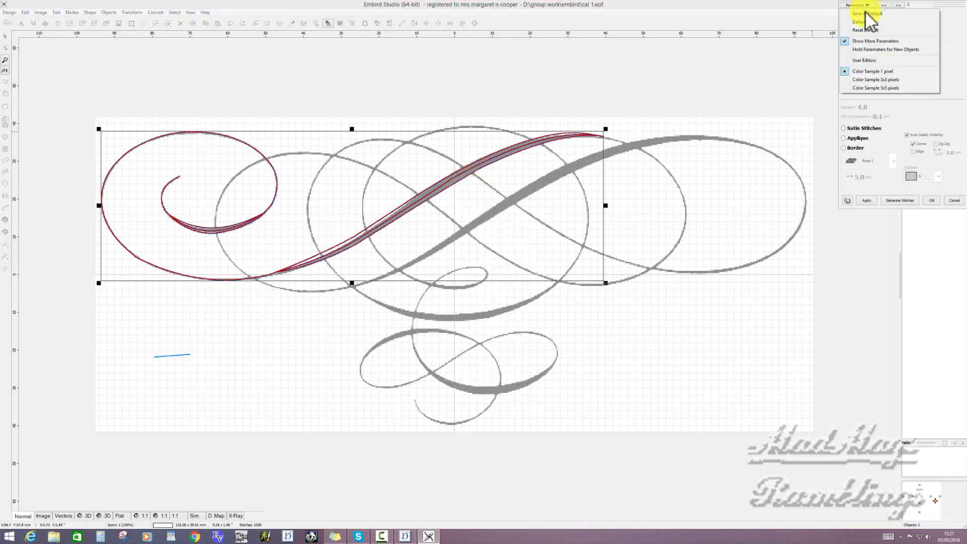
click(864, 49)
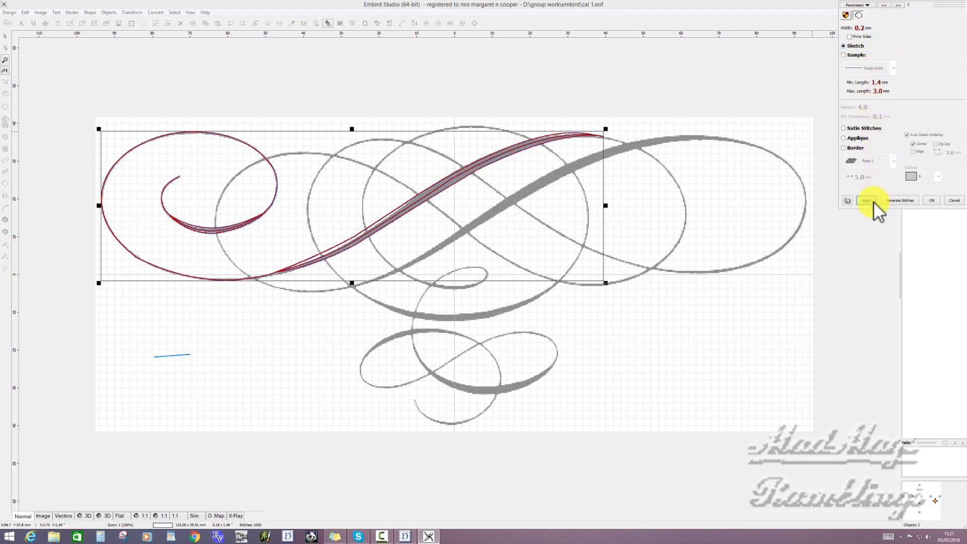
click(898, 200)
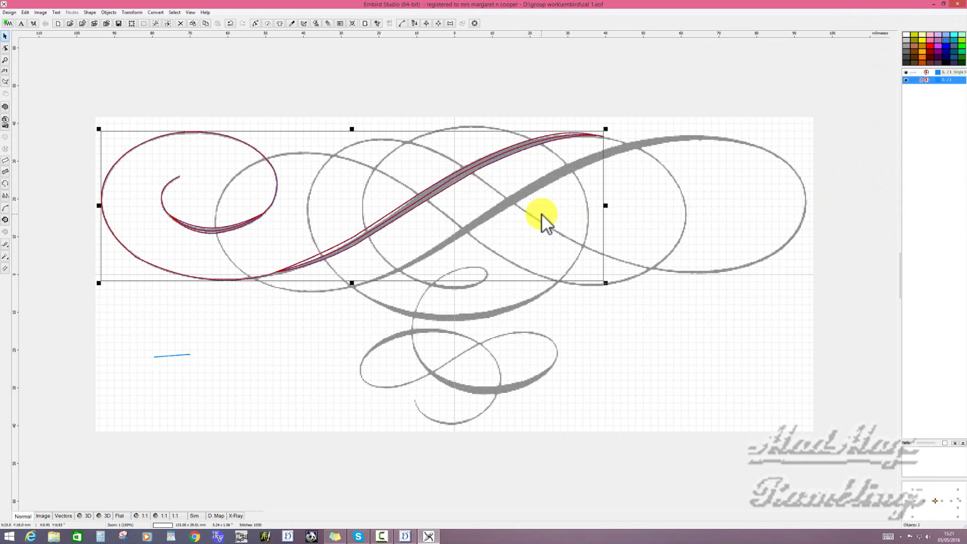
click(663, 199)
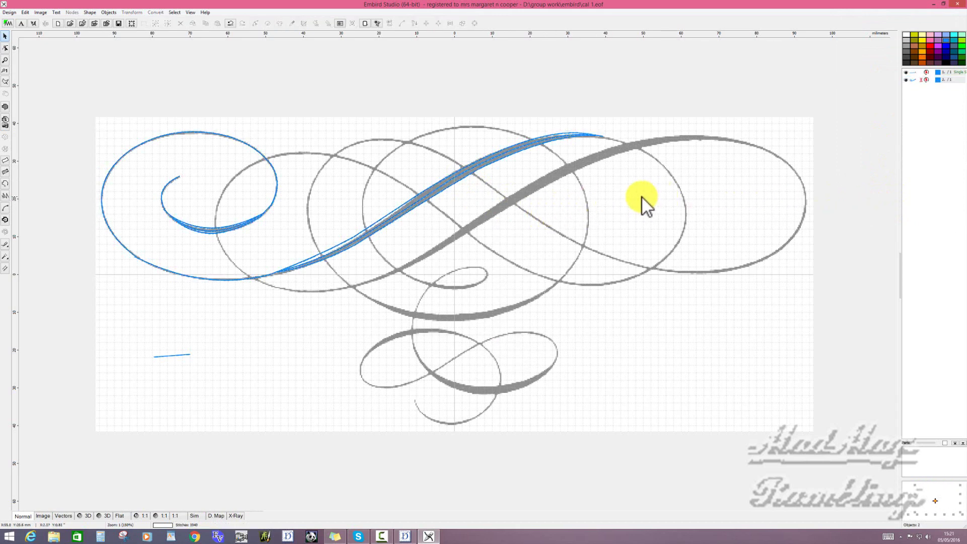
Start a new outline object at the diagonal stroke's upper end and trace the thin right-hand loop, bending its edges onto the artwork
click(6, 183)
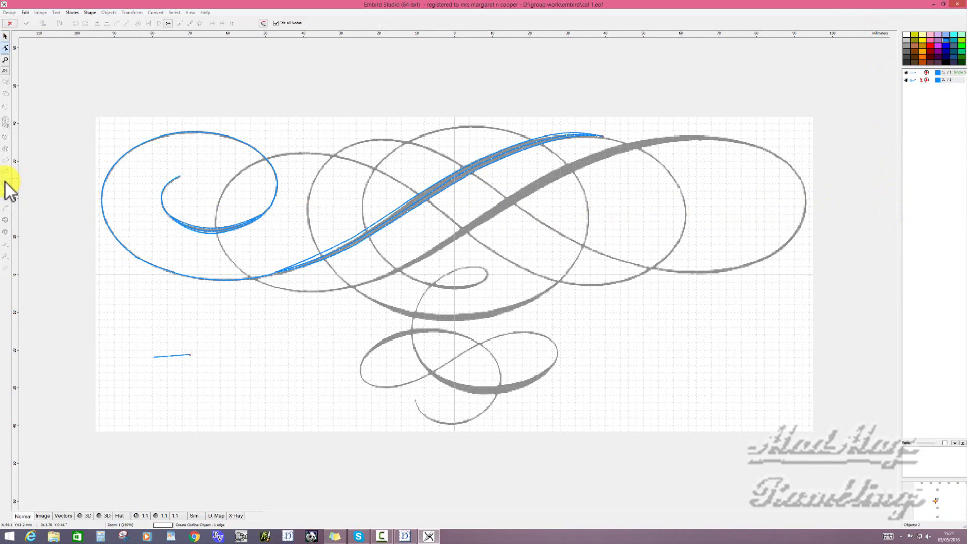
click(520, 139)
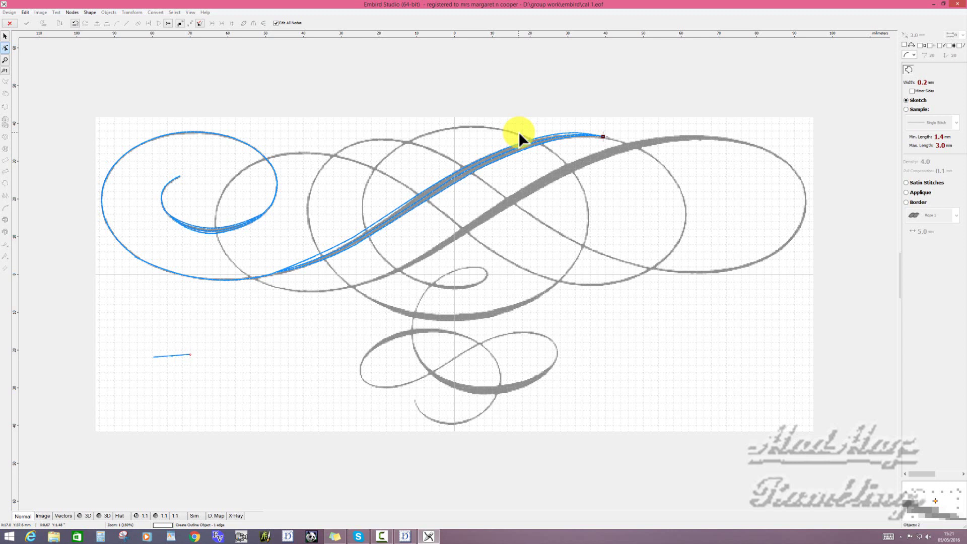
click(681, 195)
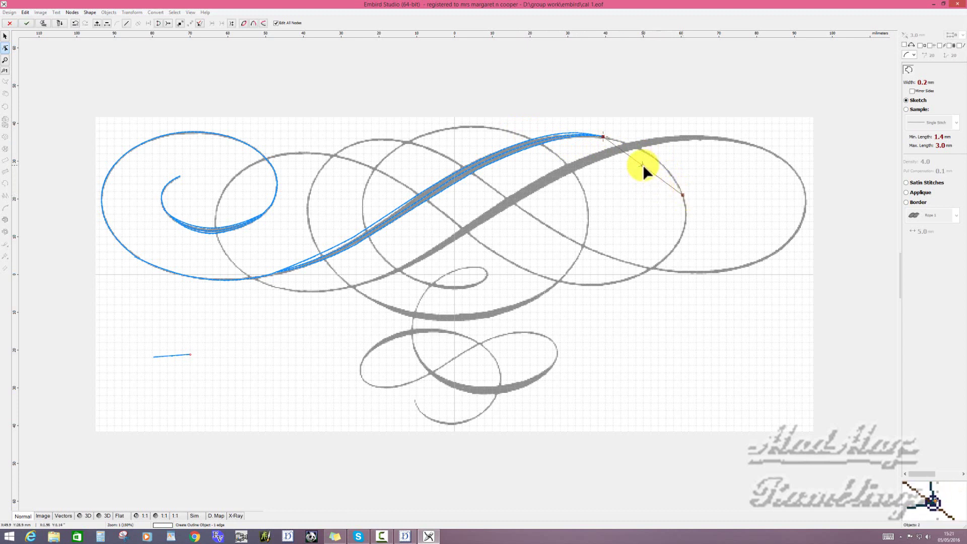
mouse_move(643, 164)
mouse_down()
mouse_move(640, 149)
mouse_move(656, 159)
mouse_up()
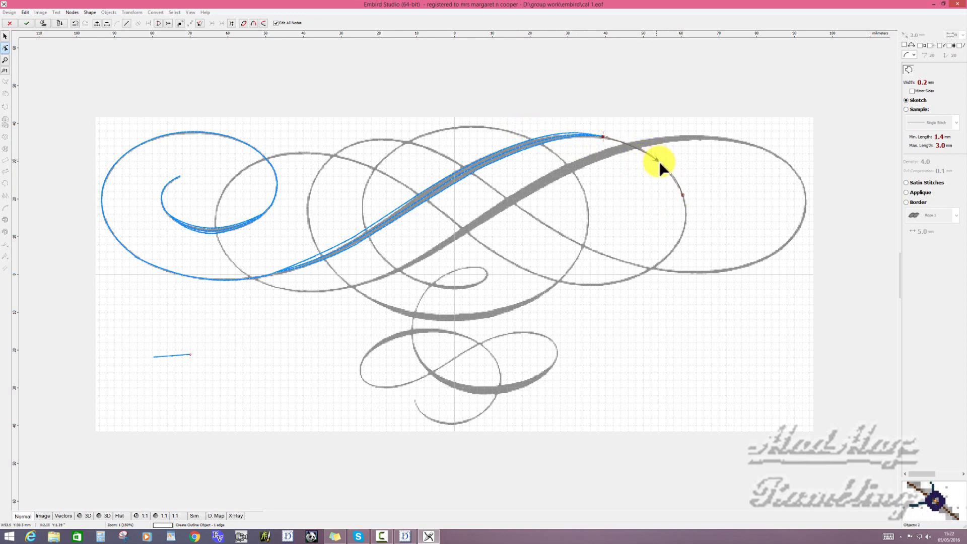
click(636, 275)
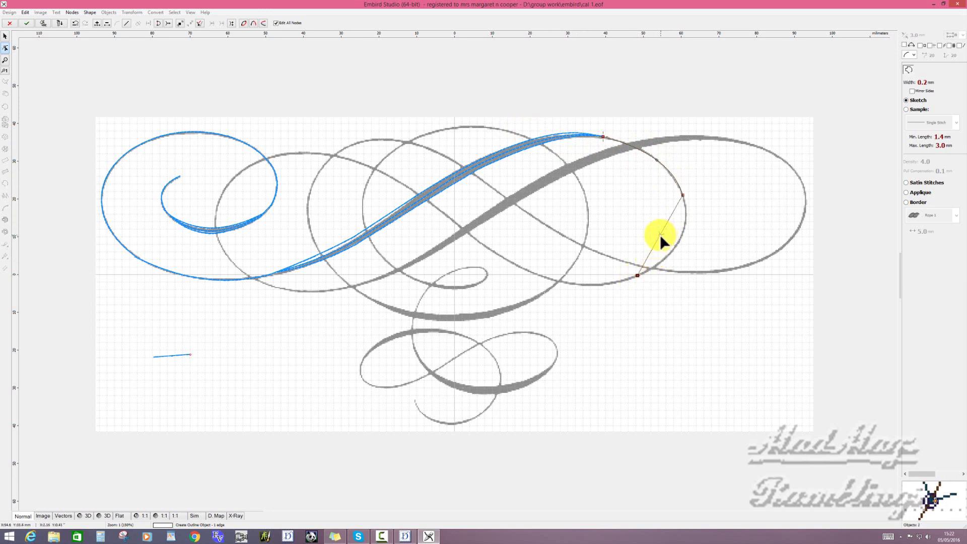
drag(659, 235, 678, 241)
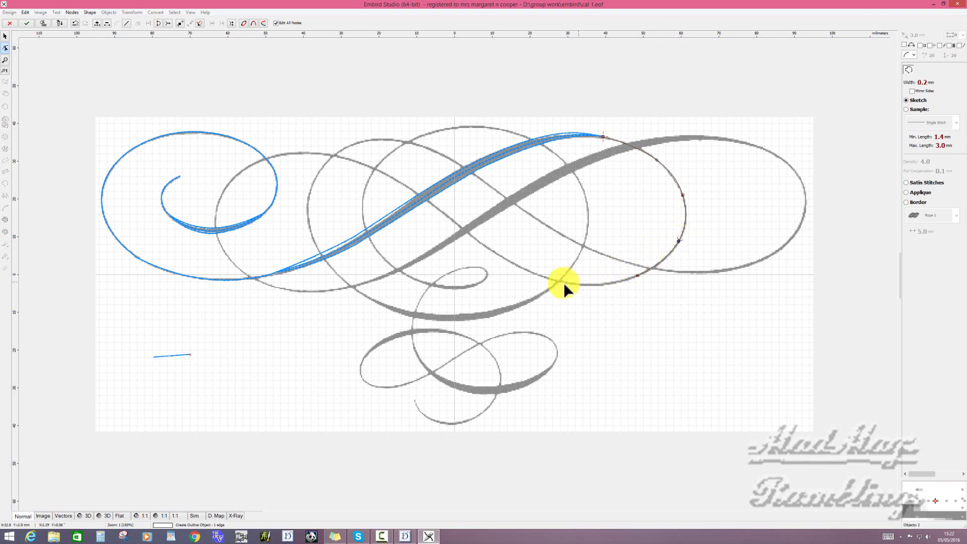
click(504, 258)
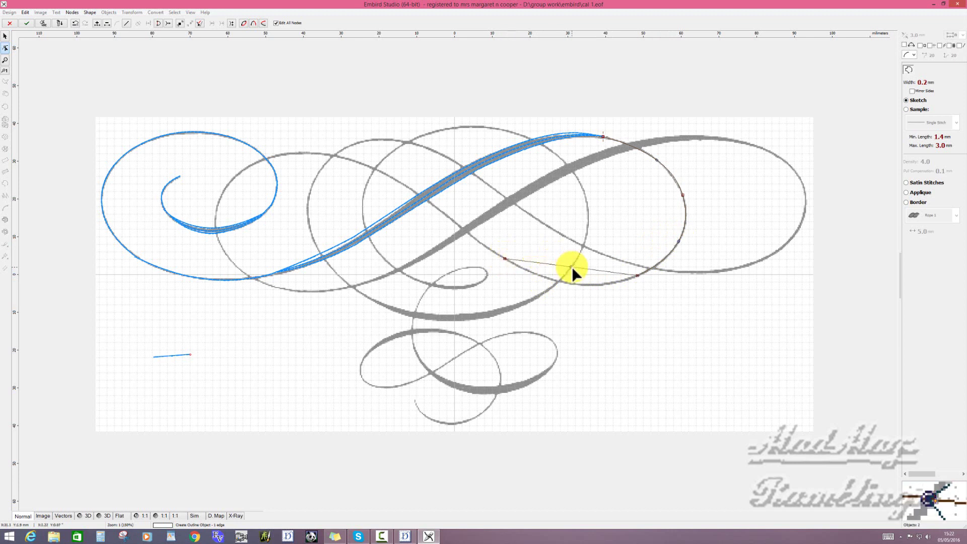
drag(572, 267, 570, 282)
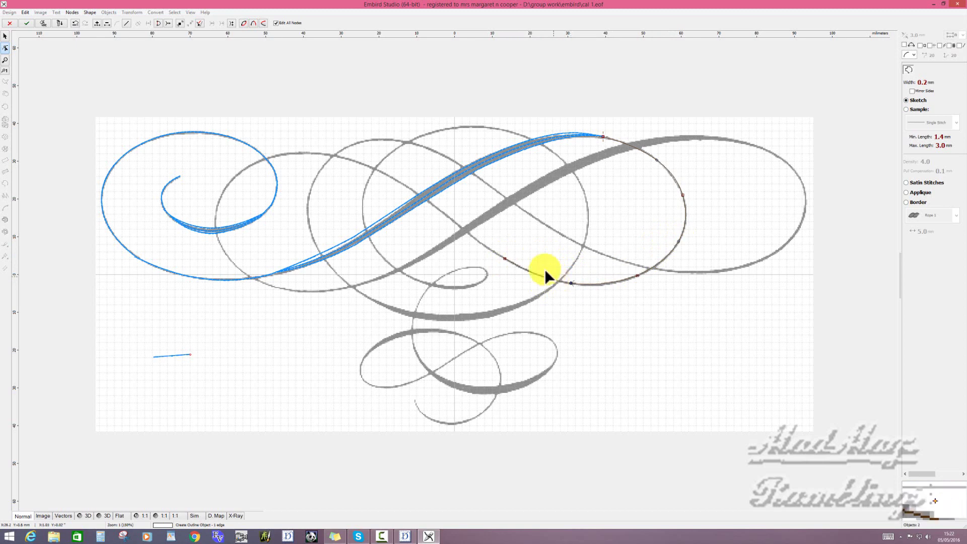
Continue the outline along the thin line crossing both diagonal strokes up to the crest of the left-hand loop, fitting the curve
click(401, 183)
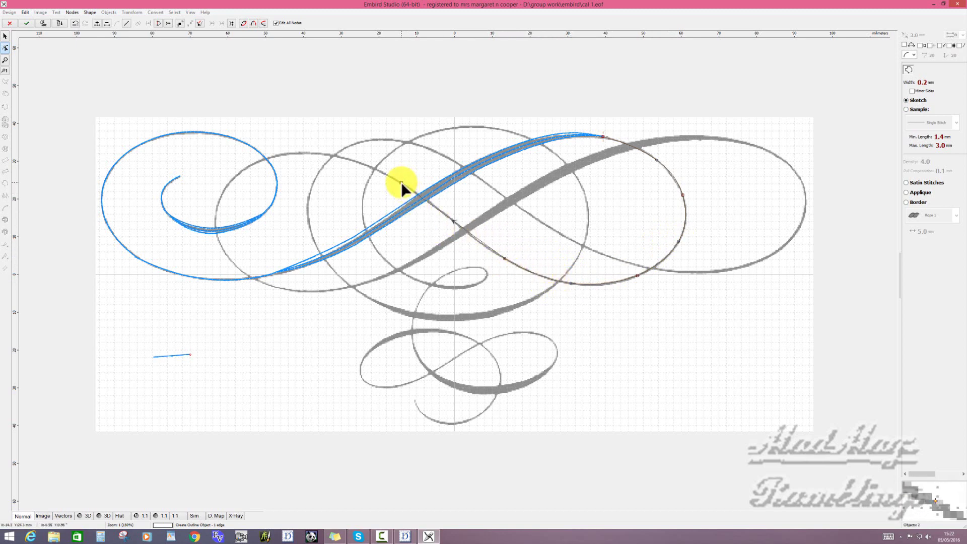
click(466, 230)
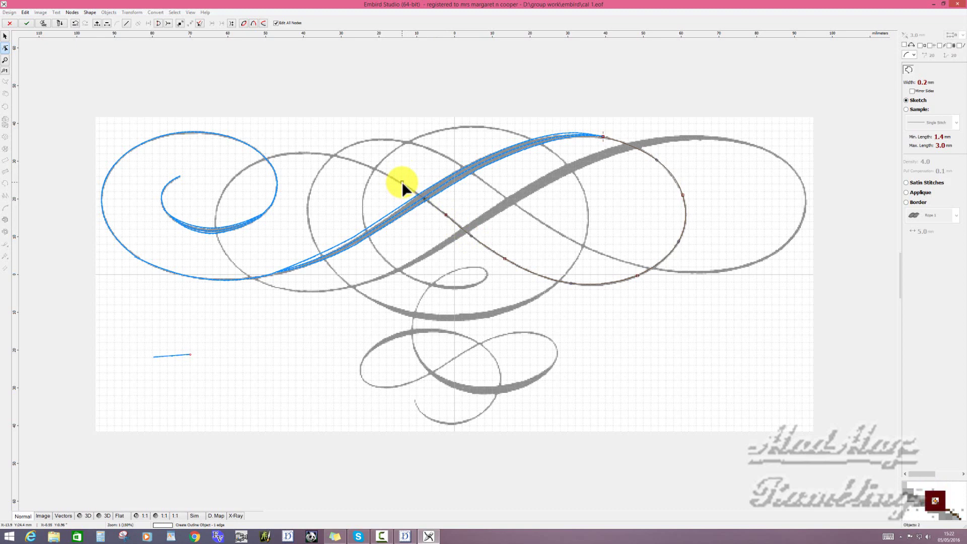
click(328, 155)
click(364, 167)
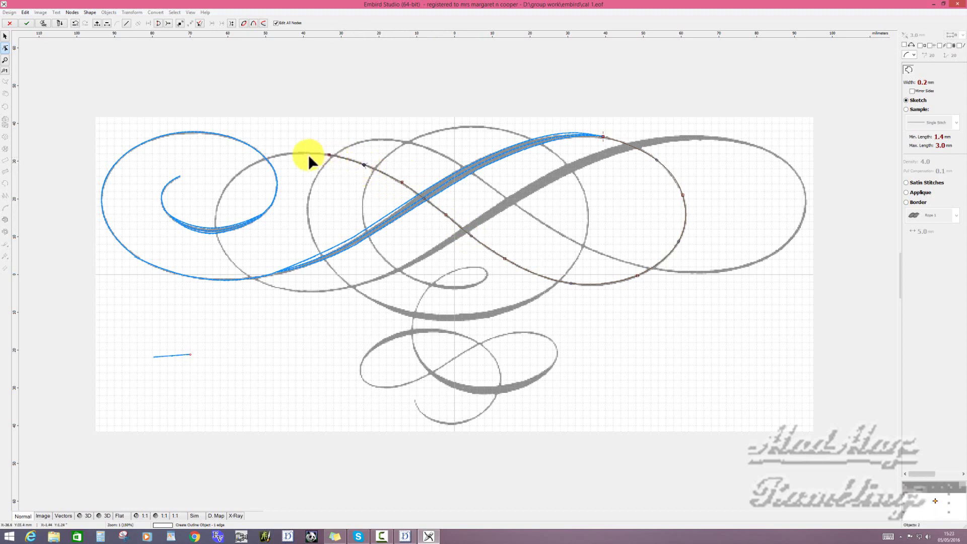
Trace the outline around the thin left-hand loop, ending at its lowest point where the thick diagonal stroke begins
click(257, 162)
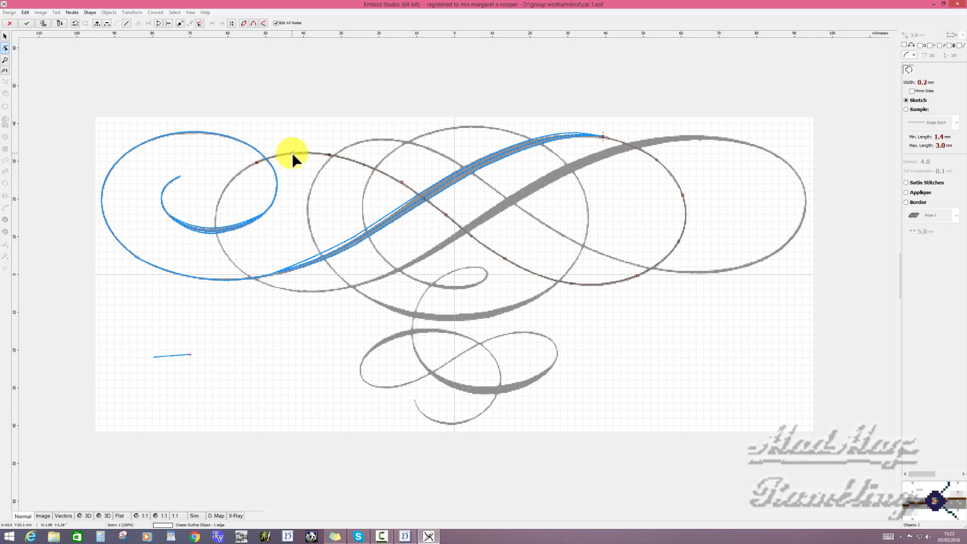
click(216, 207)
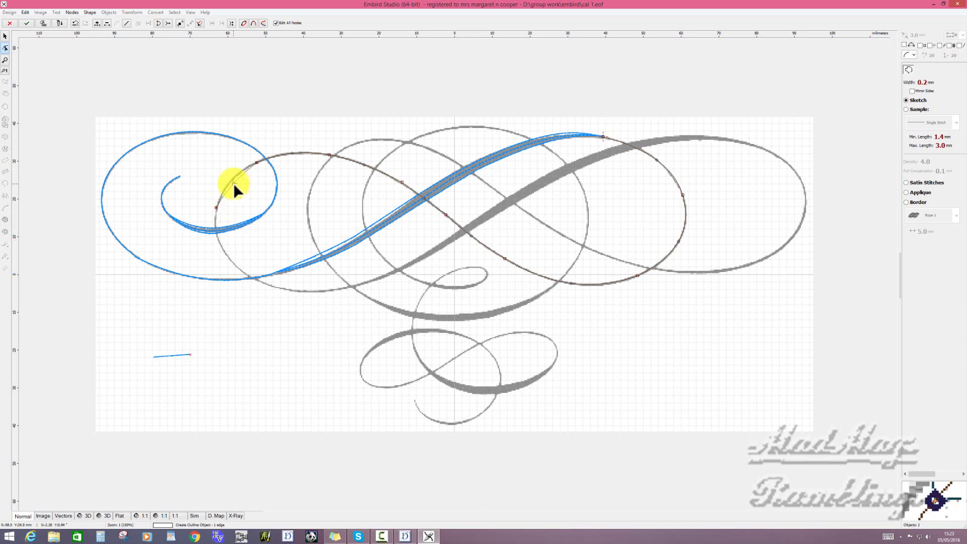
click(232, 261)
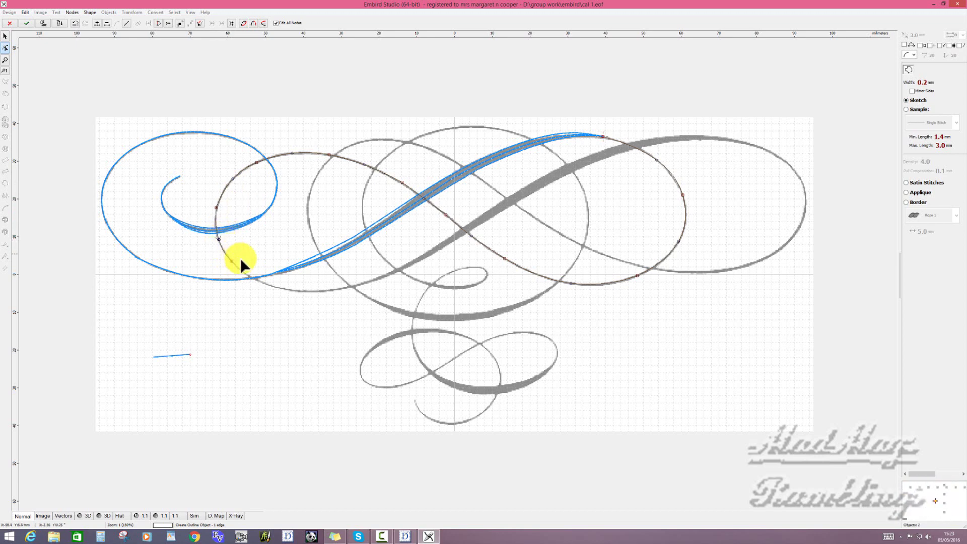
click(303, 290)
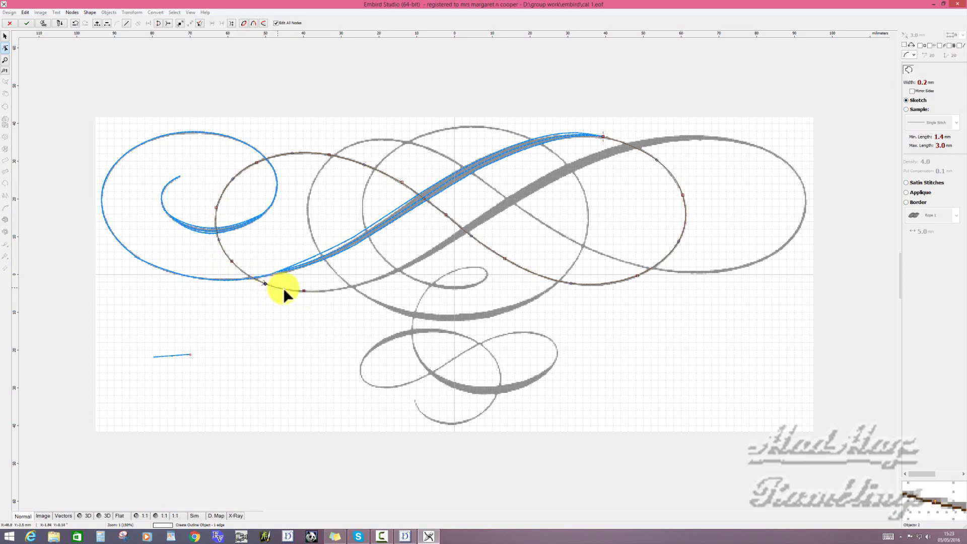
click(304, 291)
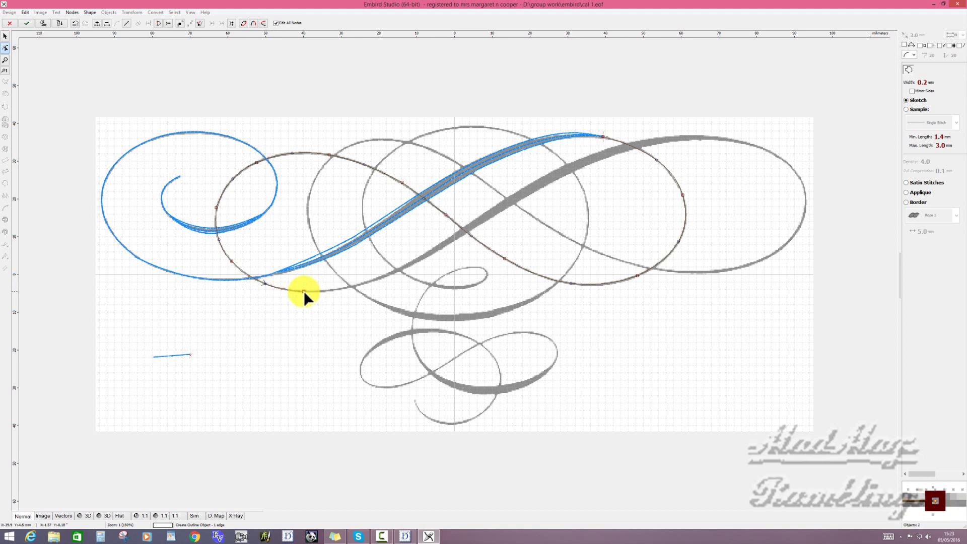
Generate stitches for the new thin-line outline, deselect it, check it in the 1:1 preview and return to the Normal view
right_click(304, 291)
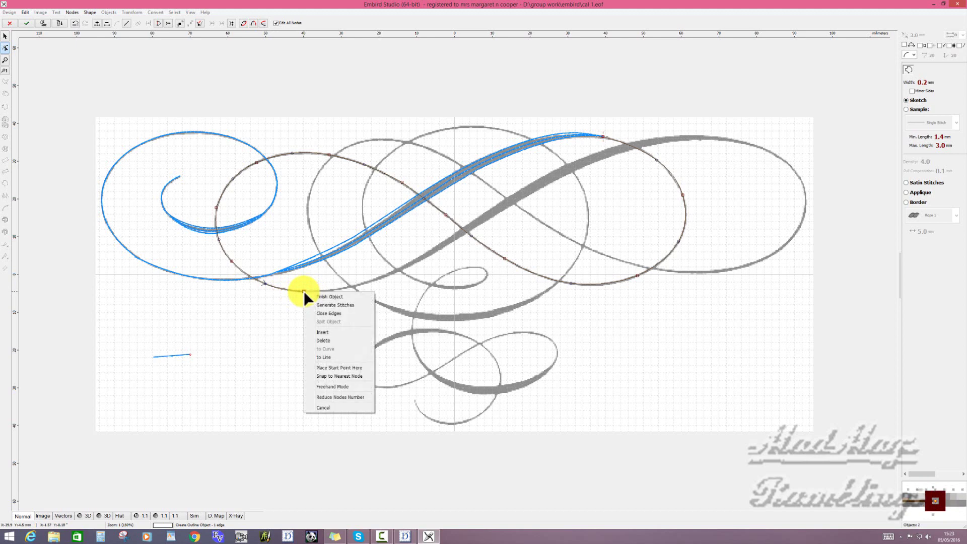
click(340, 305)
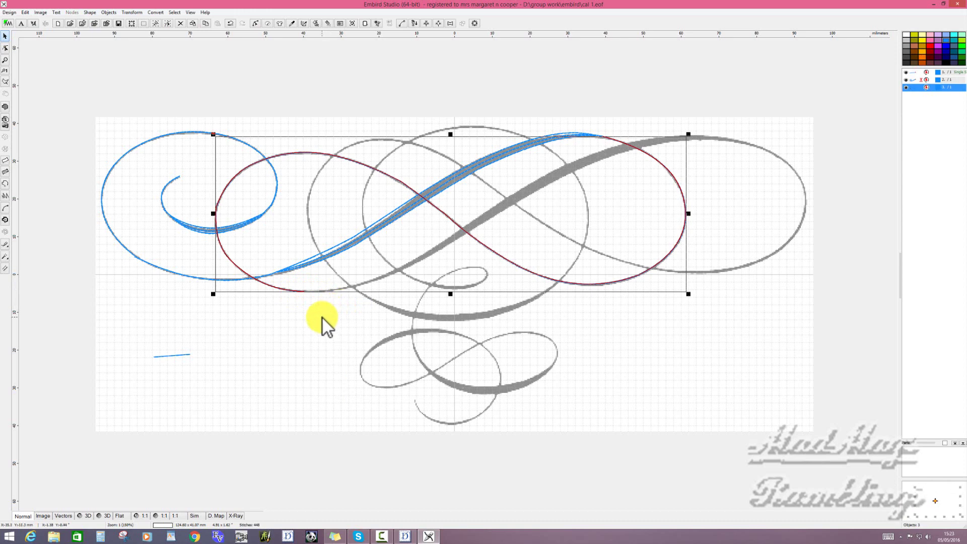
click(322, 318)
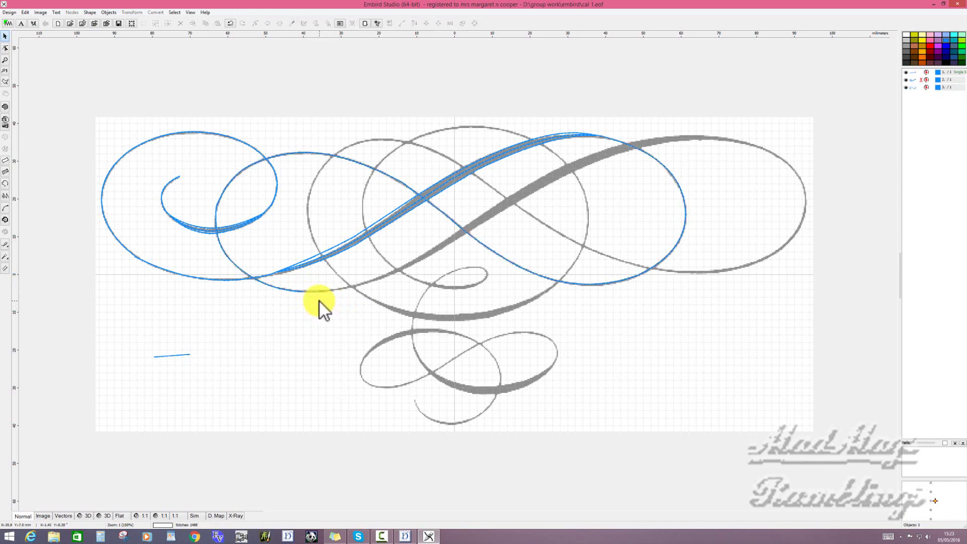
click(144, 515)
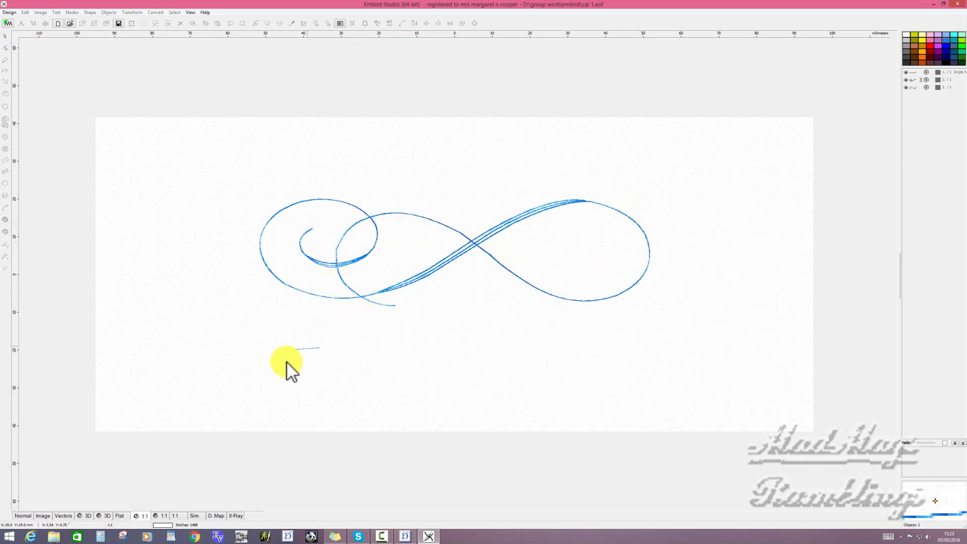
click(24, 515)
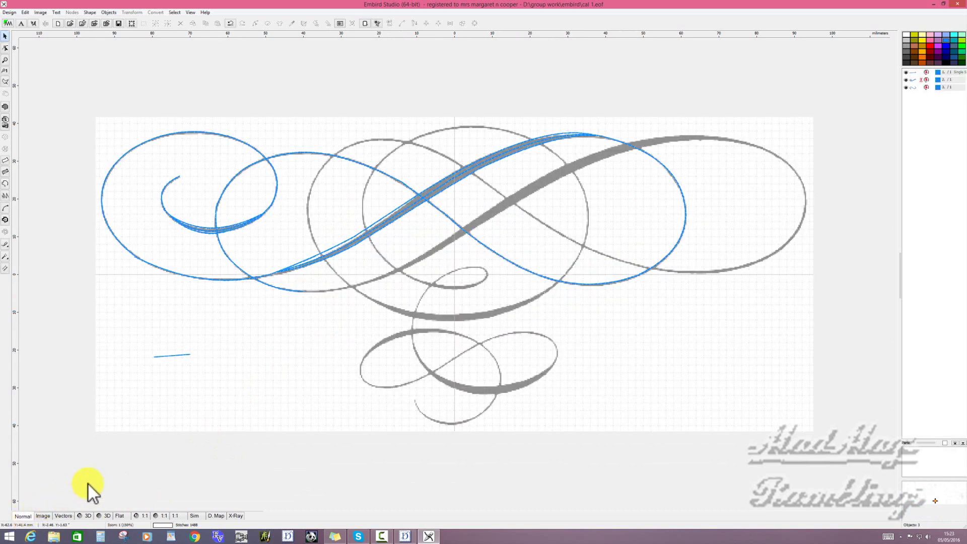